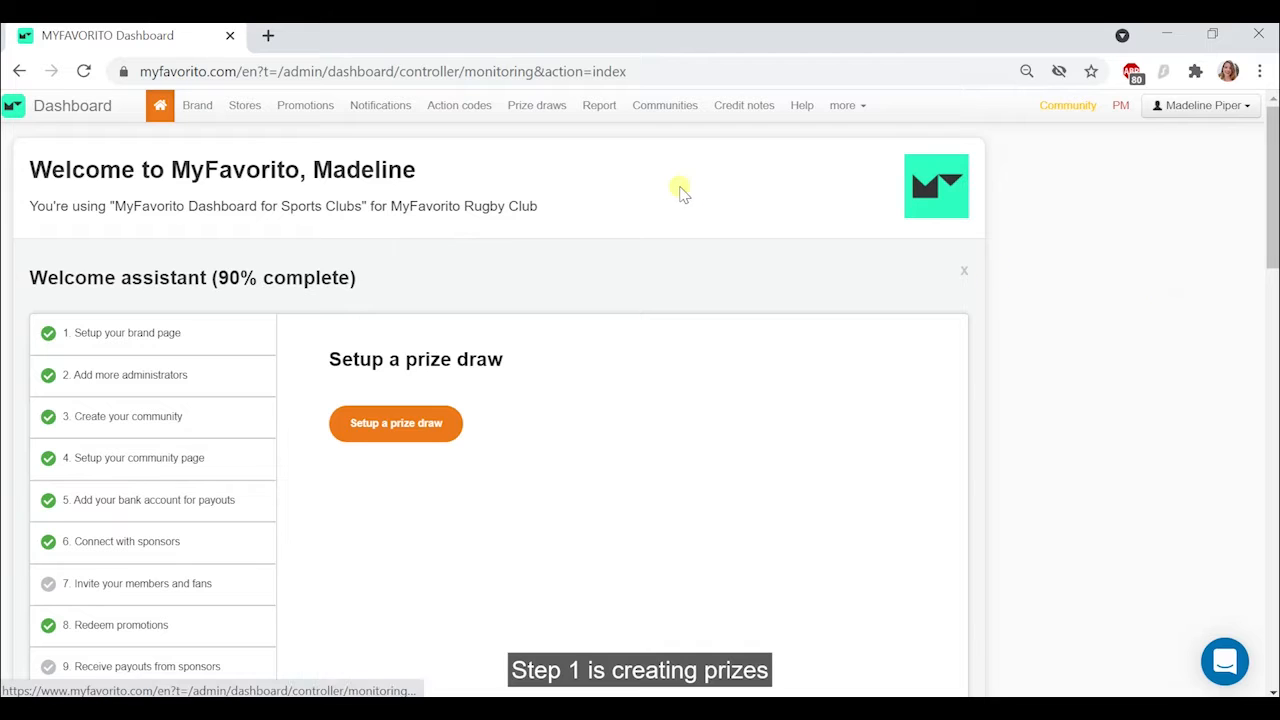
- Start adding a new prize for a prize draw and set its type to Coupon
mouse_move(537, 113)
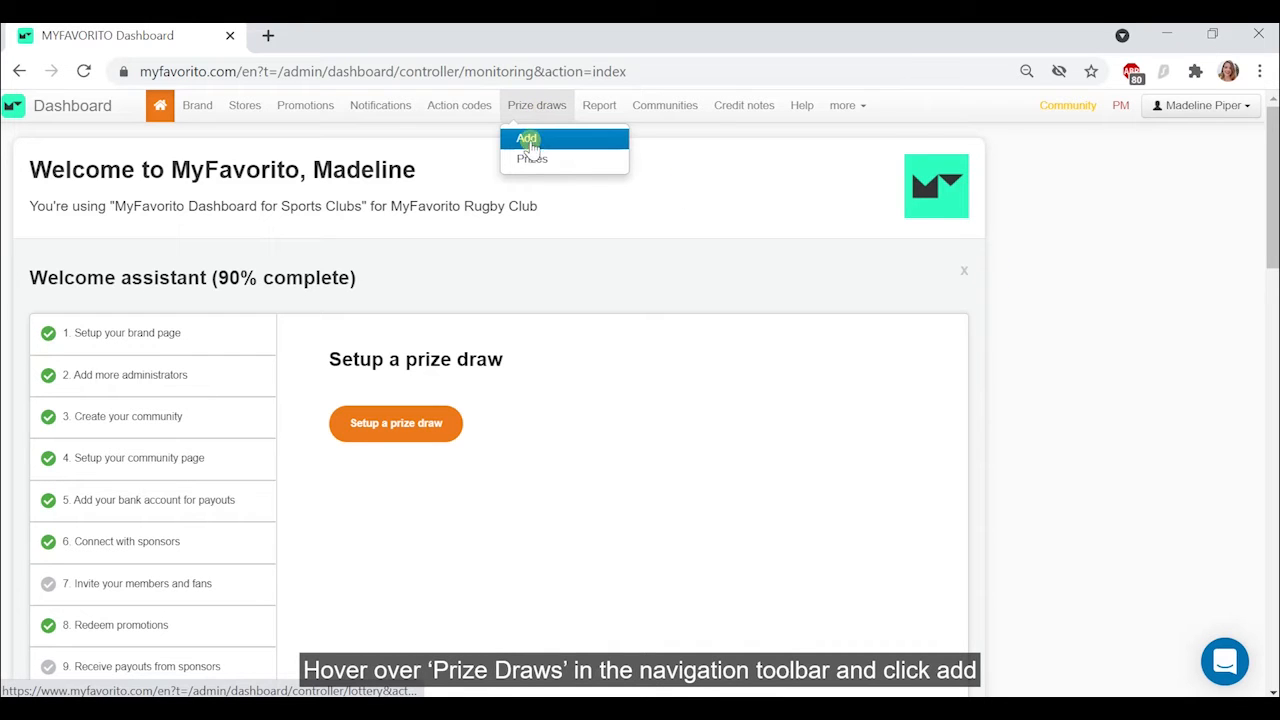
click(529, 140)
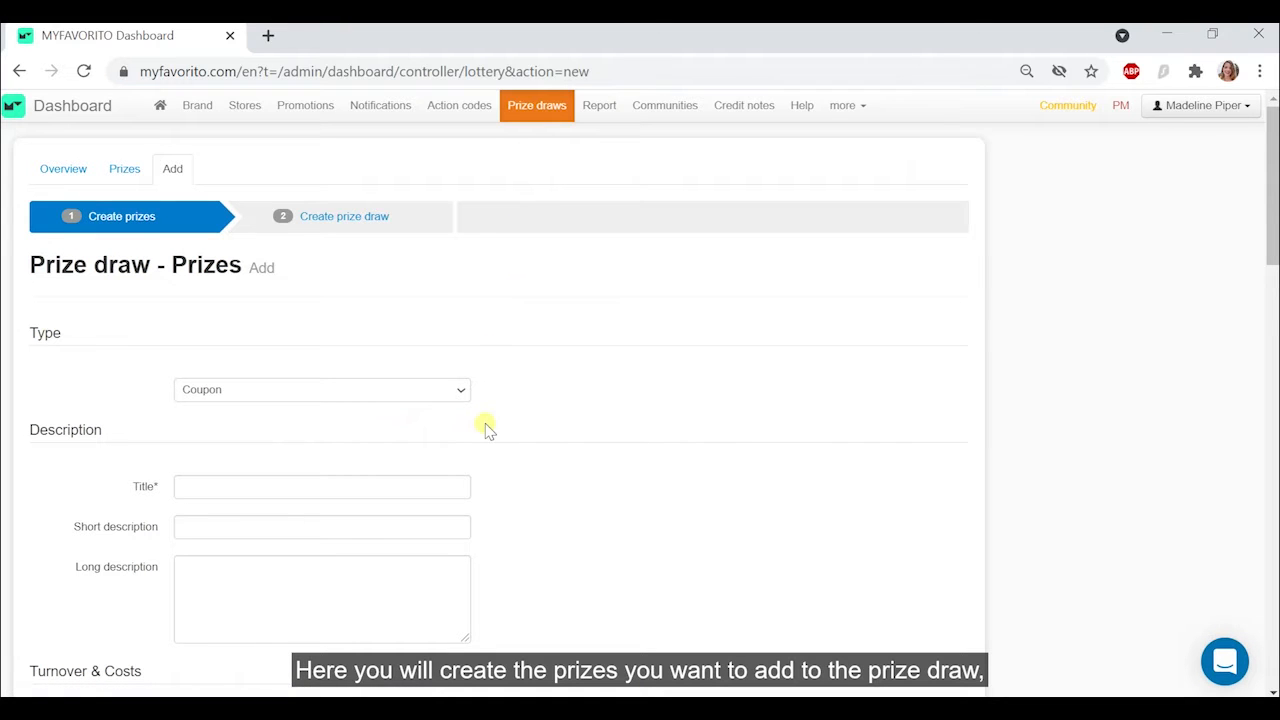
scroll(487, 428, down, 1)
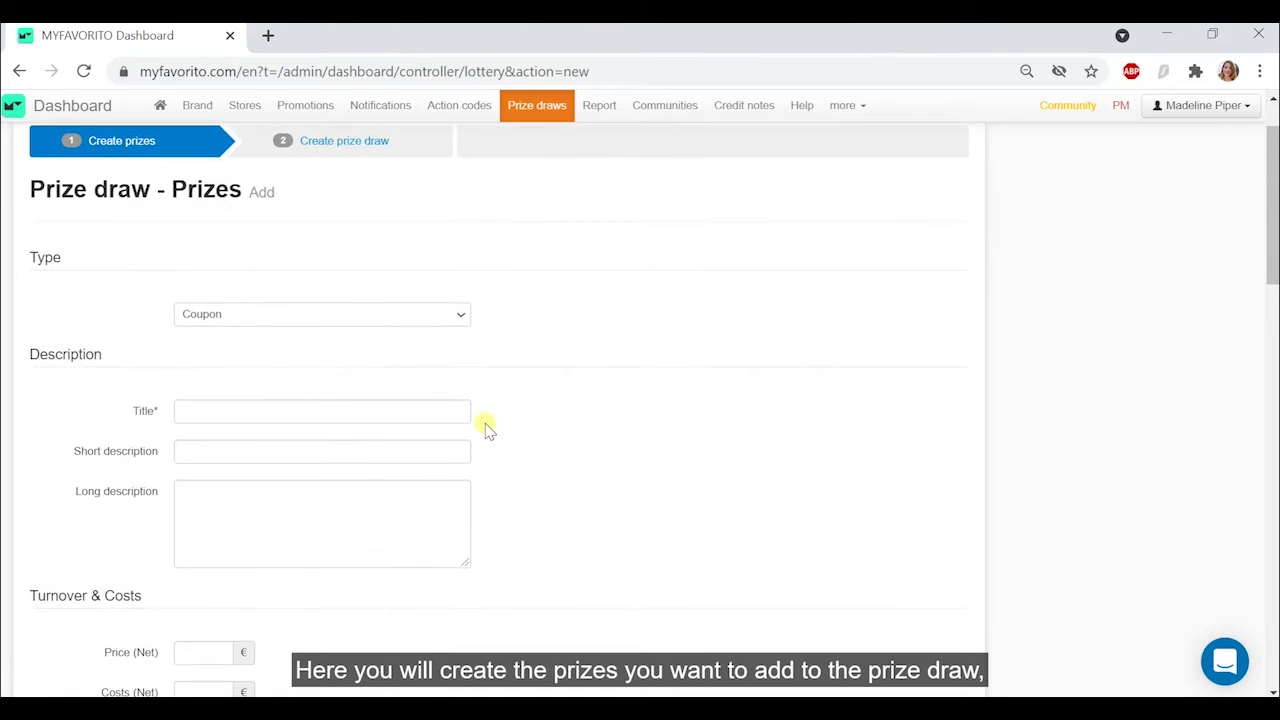
scroll(487, 428, up, 1)
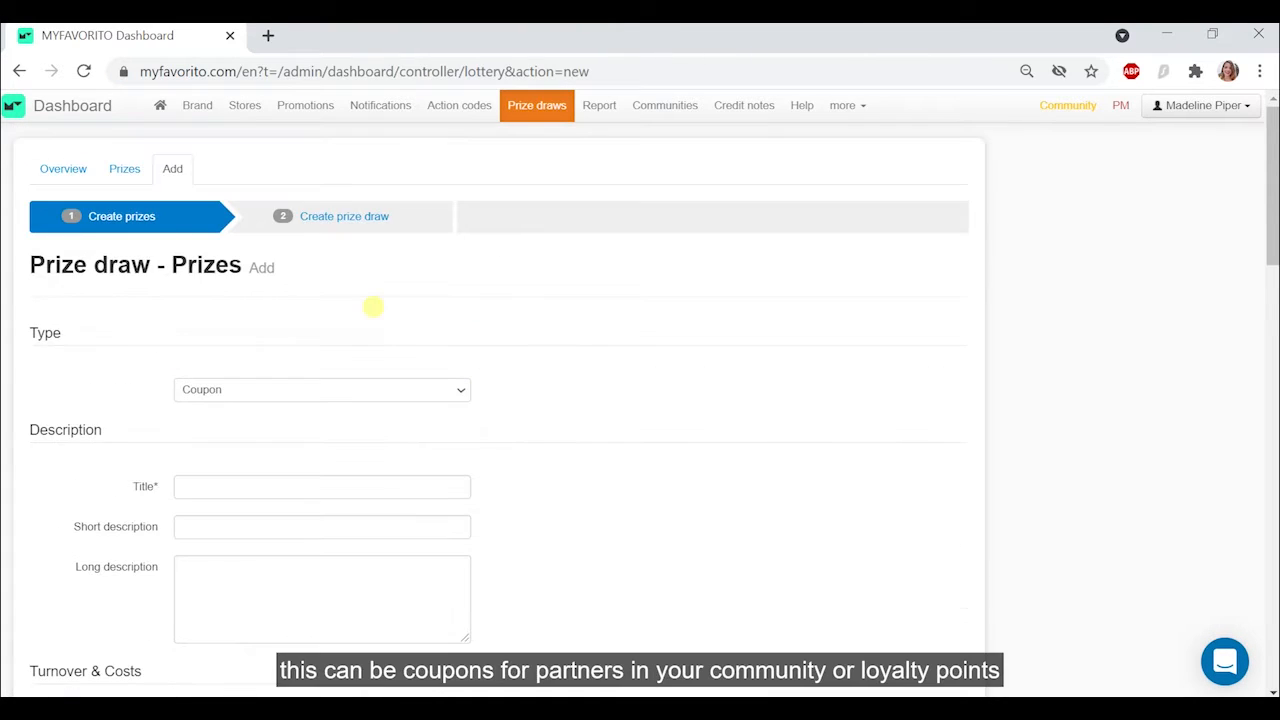
click(370, 391)
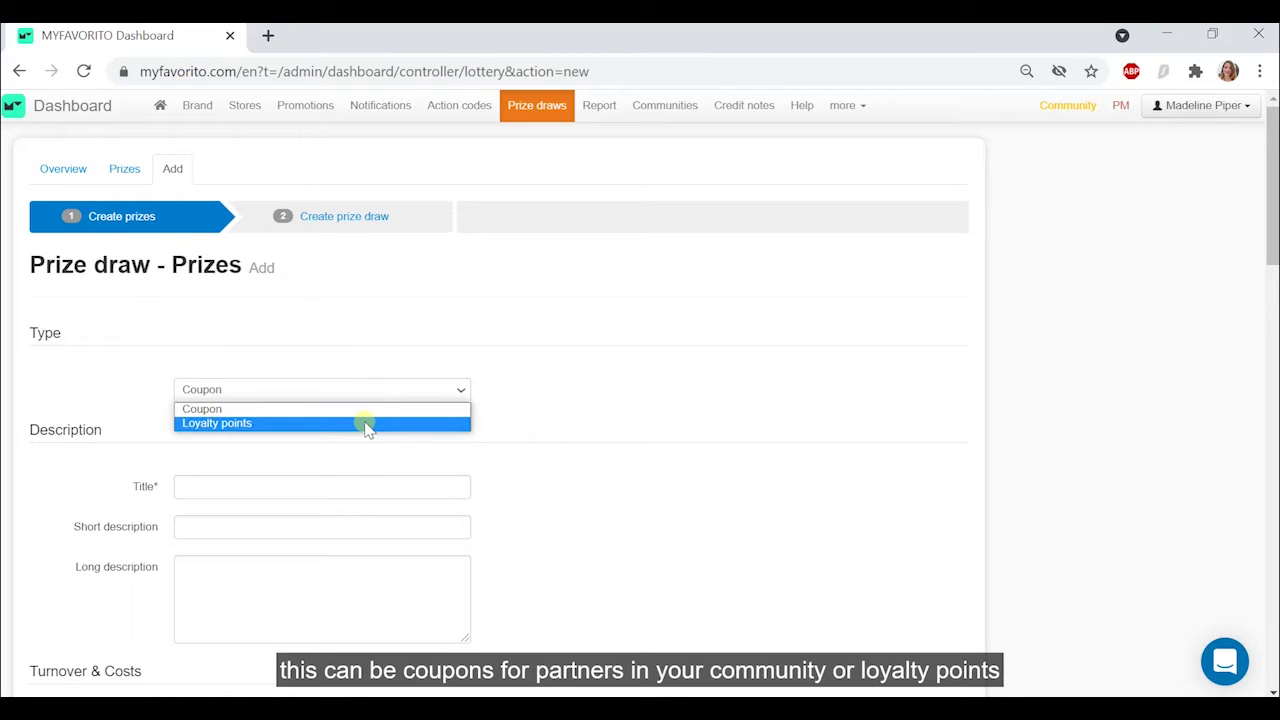
click(367, 411)
- Title the prize "Woooooooow! You won a $5 coupon from MyBackerai!"
click(298, 487)
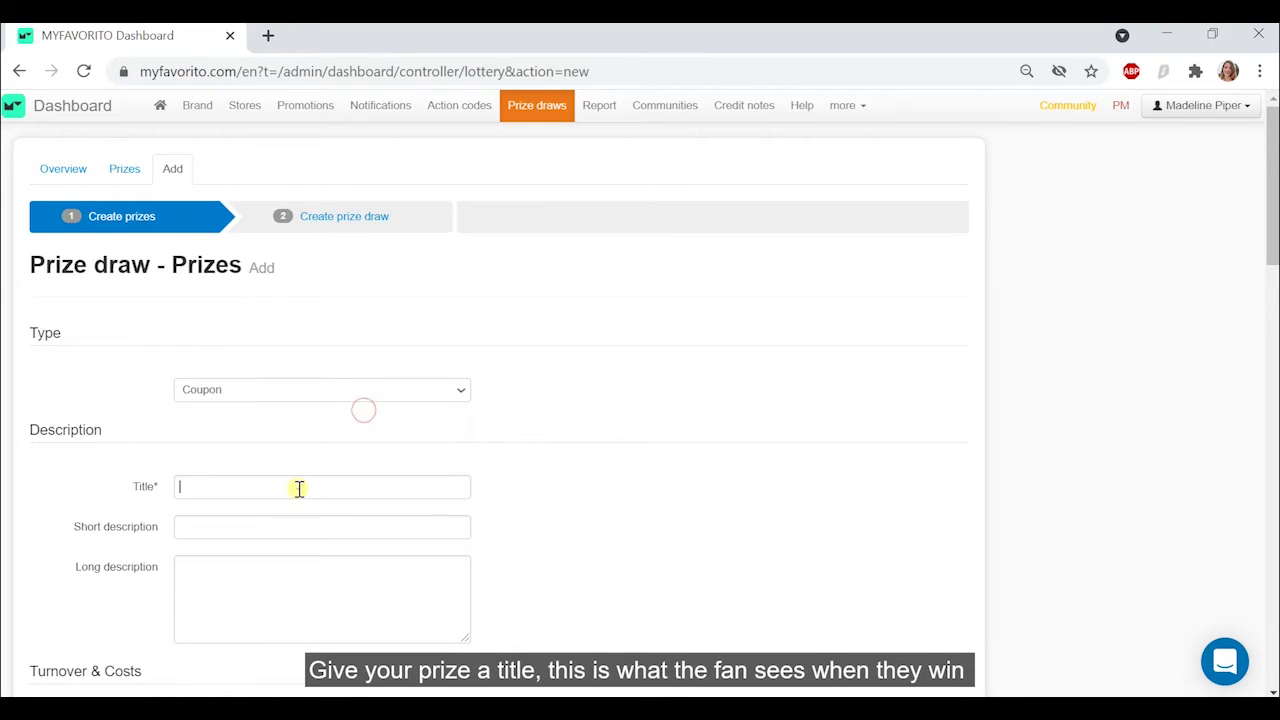
text(Woooooooo)
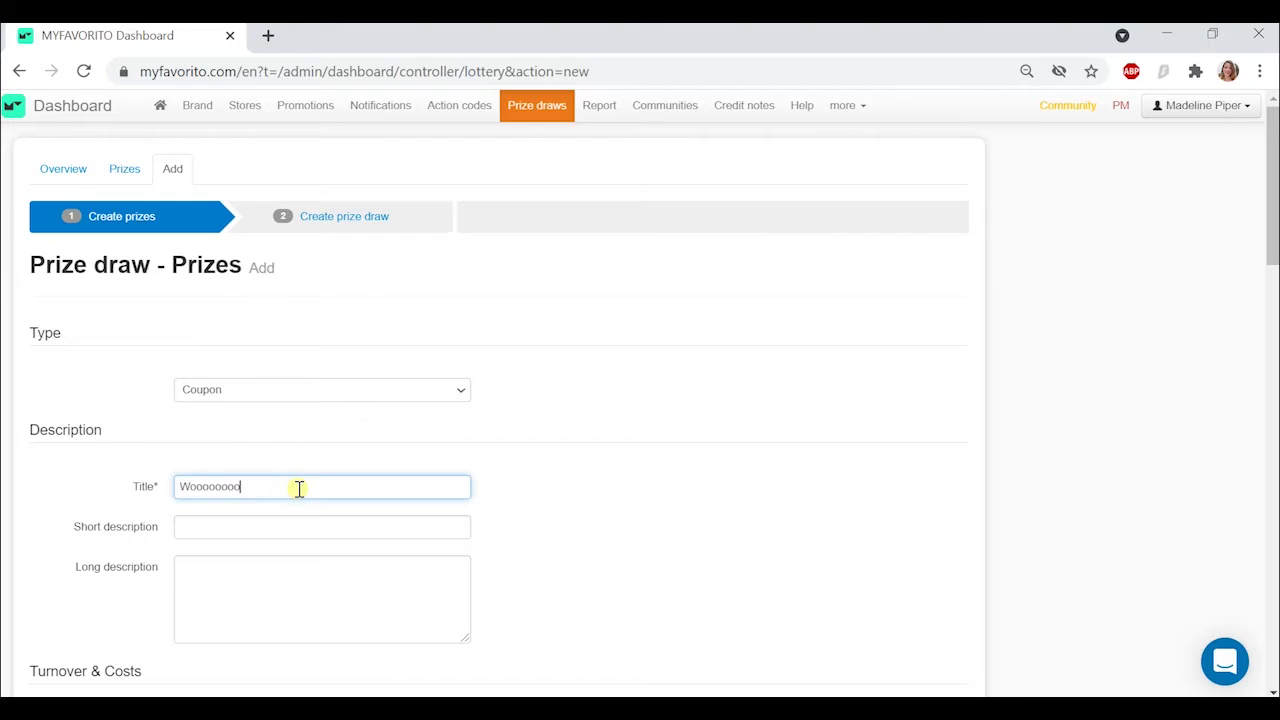
text(w! You won!)
text( from MyBa)
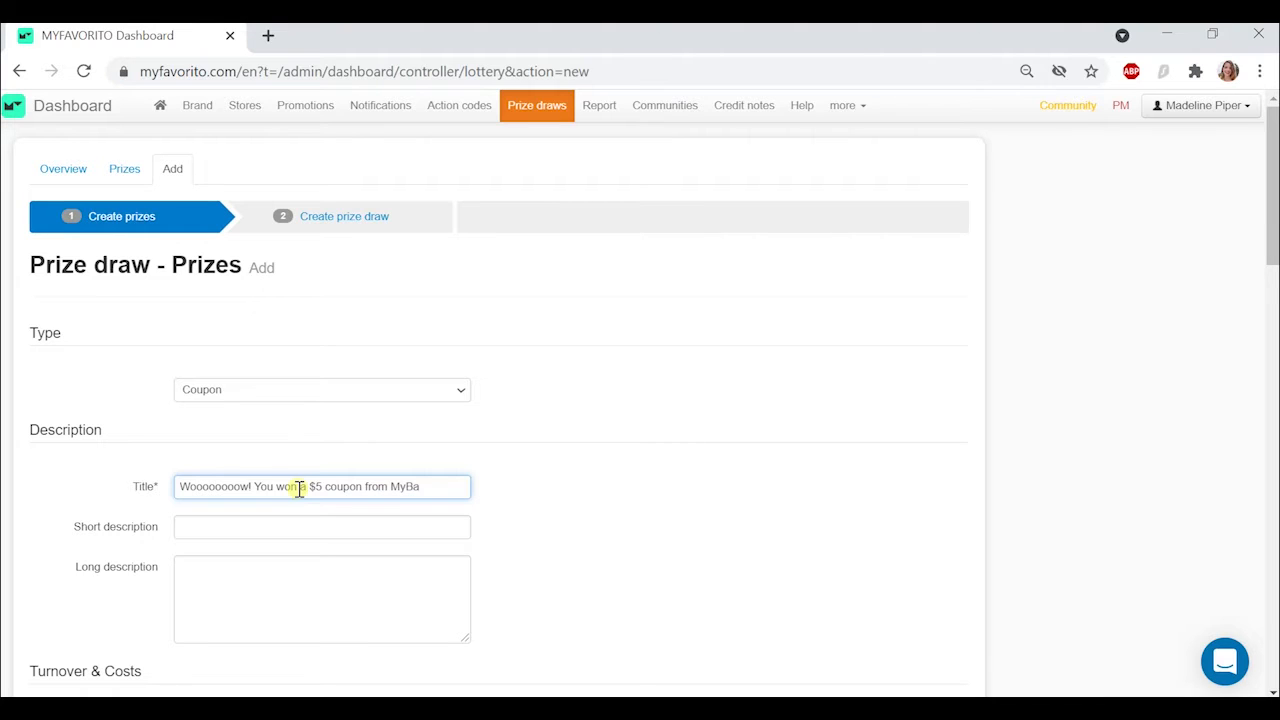
text(ckerai!)
- Enter the short description "Congratulations! We'll see you in store soon" for the coupon prize
click(287, 525)
text(Congratu)
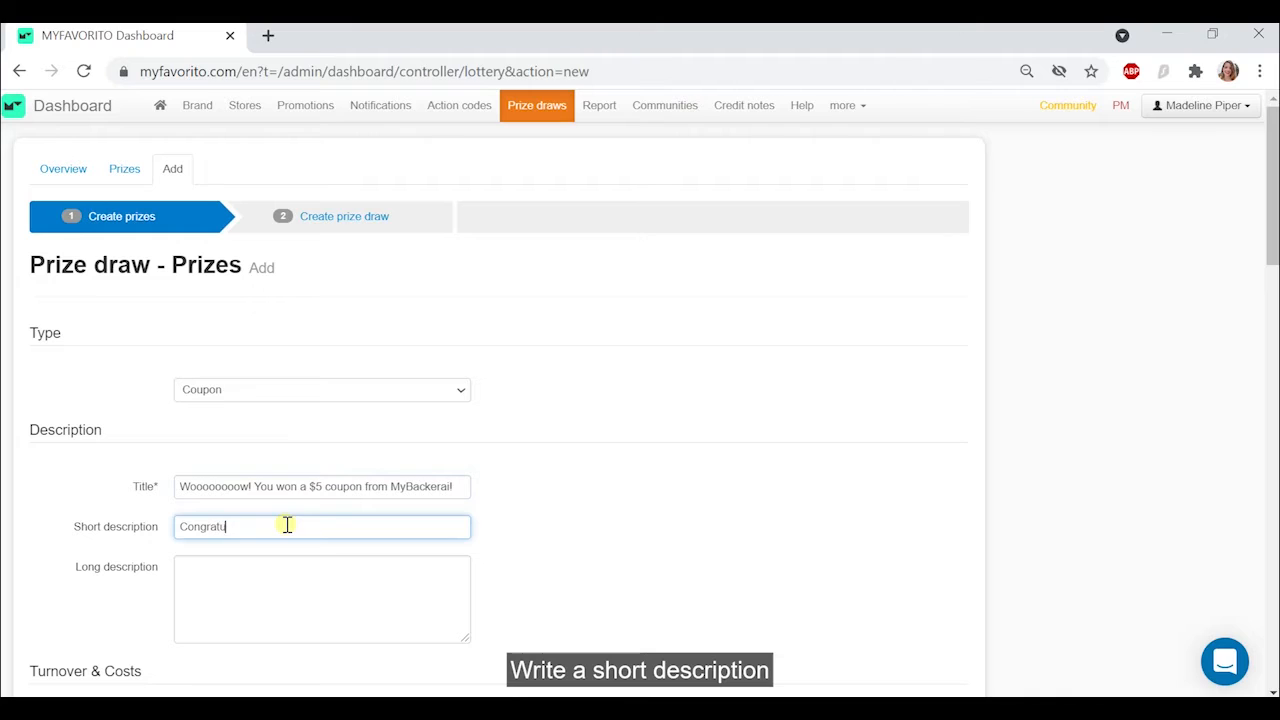
text(lations!)
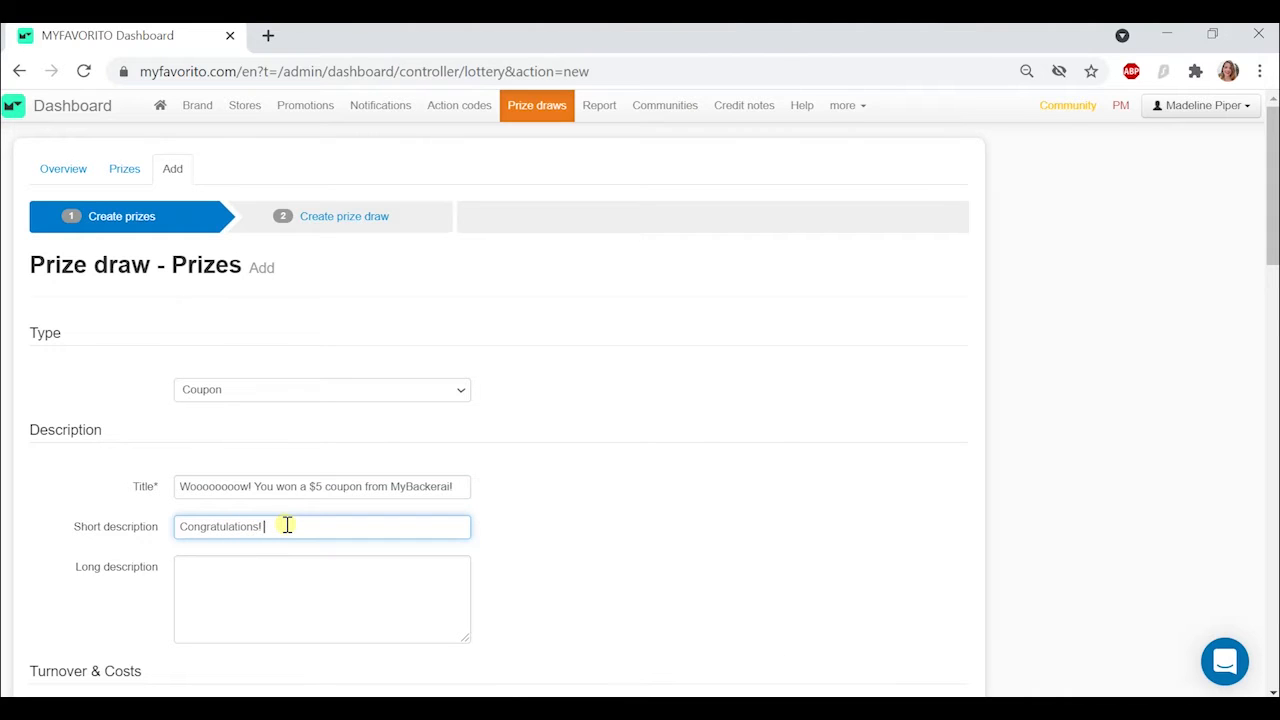
text( We'll see you in store soon)
- Write a long description congratulating the winner on the $5 MyBackerai coupon, to claim at the Erfurt location and valid for only 3 days
click(287, 624)
text(Congra)
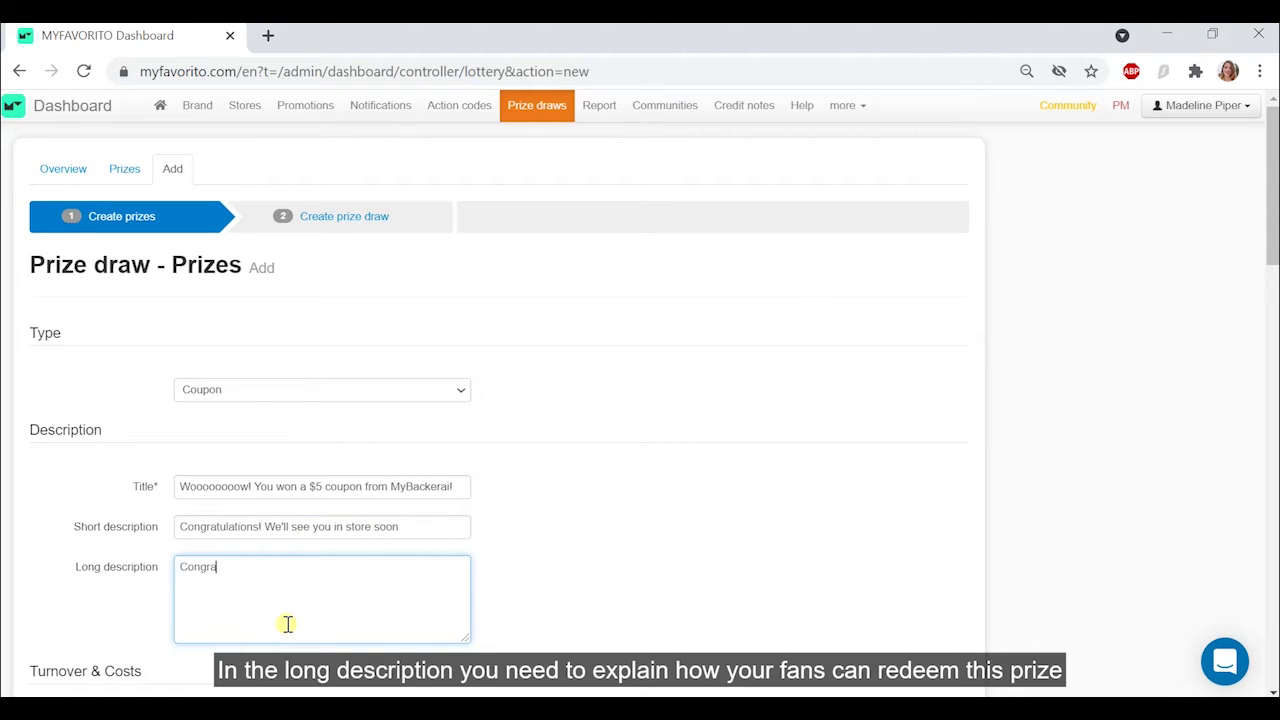
text(tulations you won a )
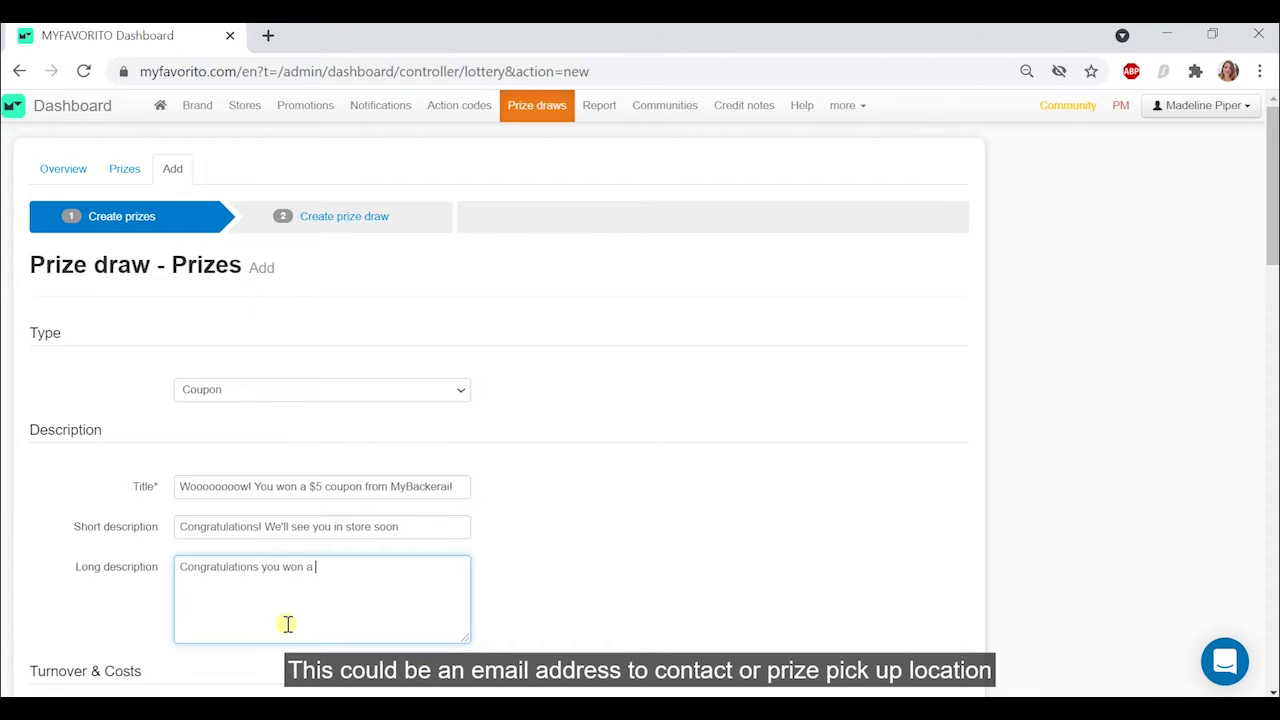
text($5)
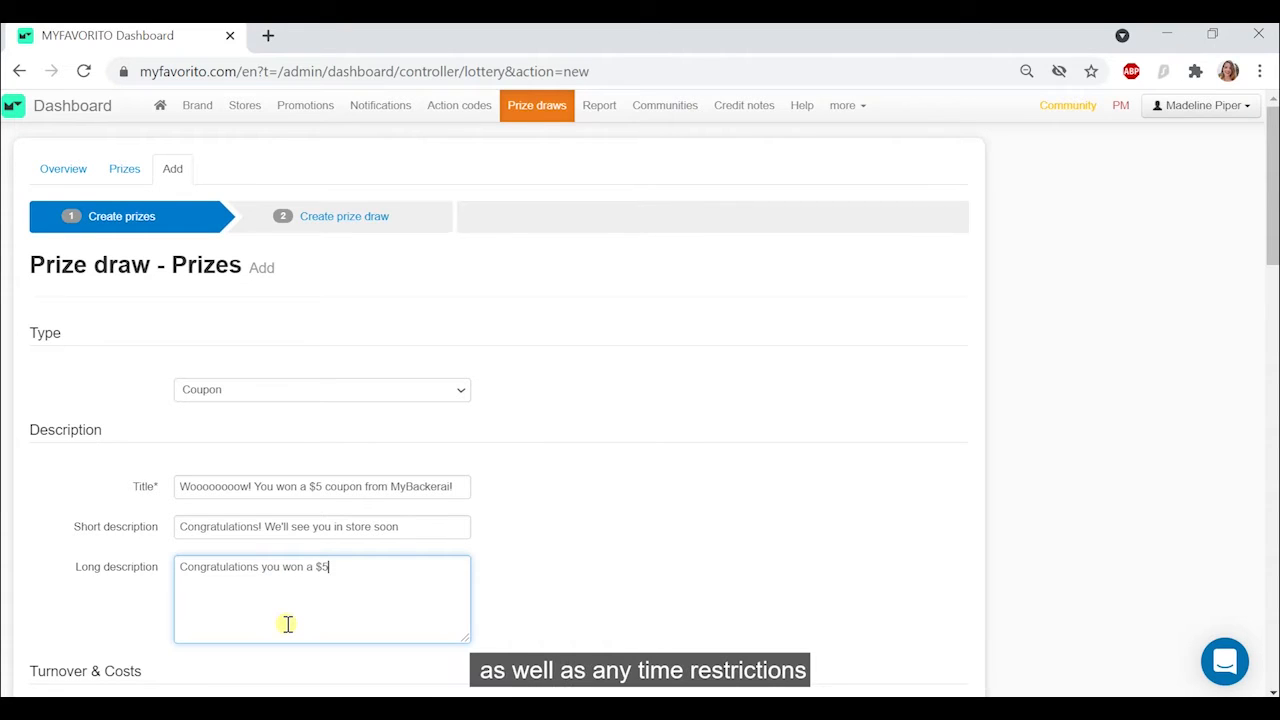
text( coupon from MyBac)
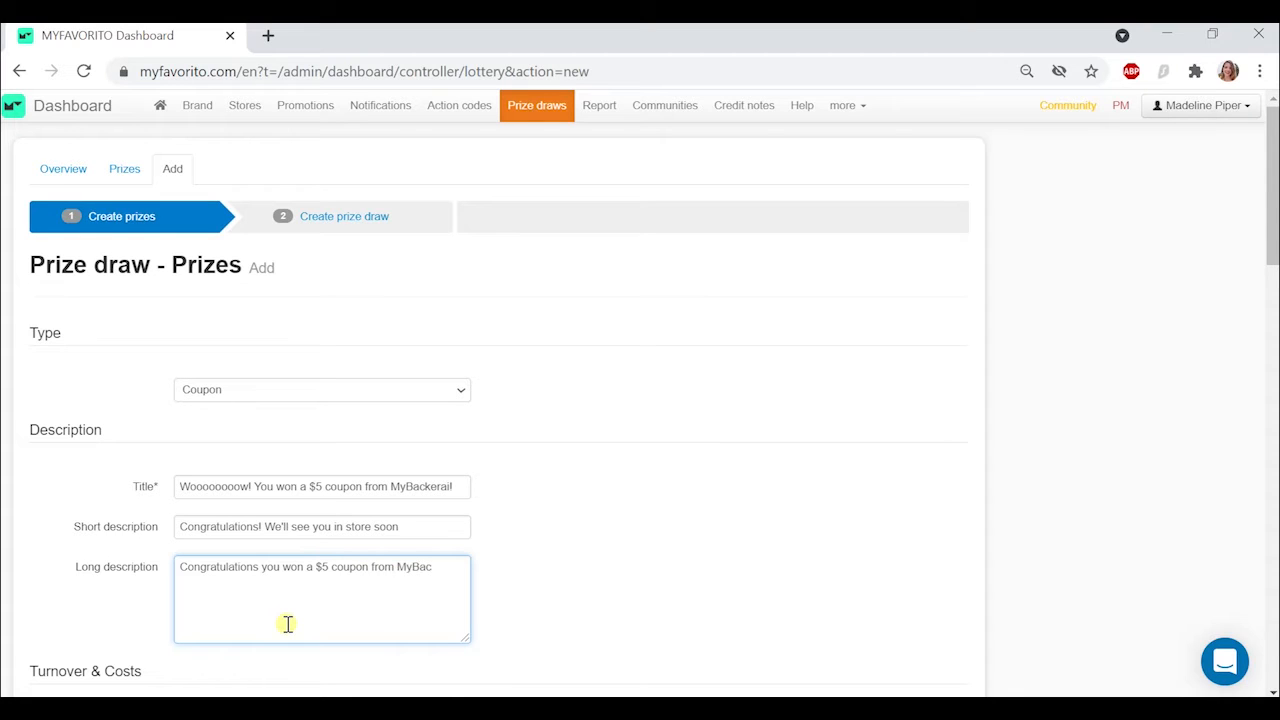
text(kerai, come to our Erfurt location to ca)
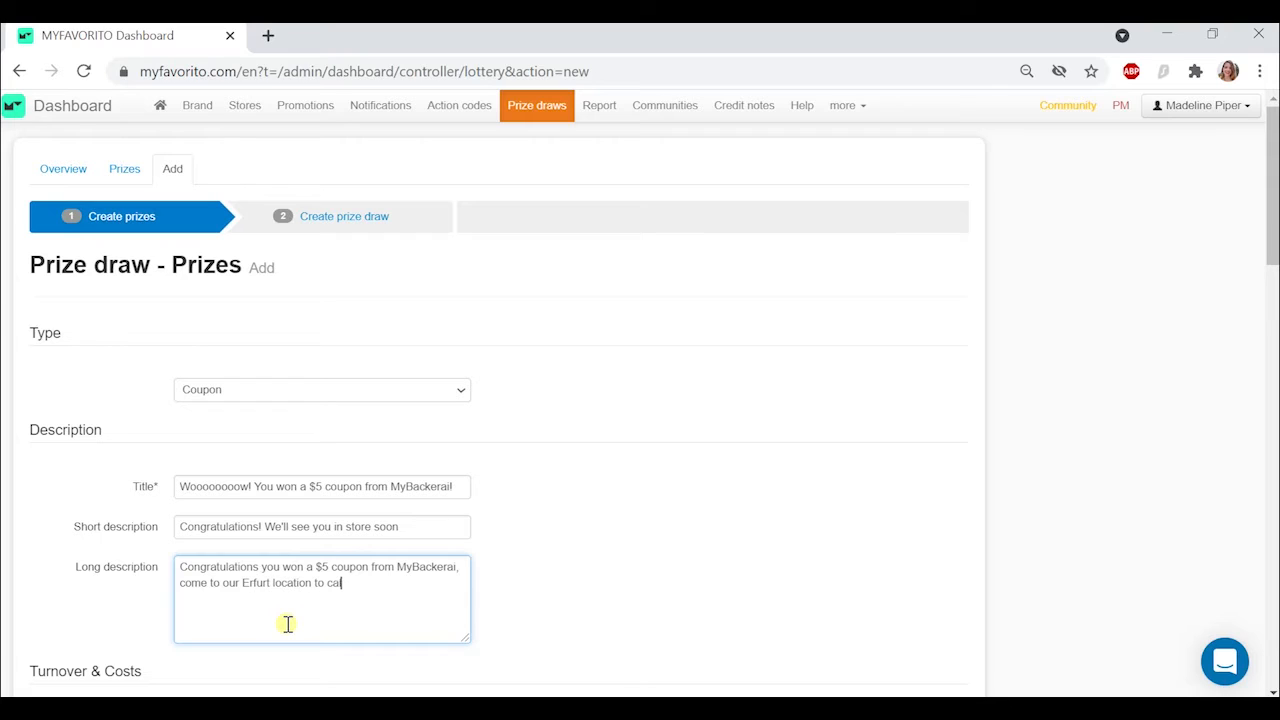
text(laim your prize. Don't wait too long, the co)
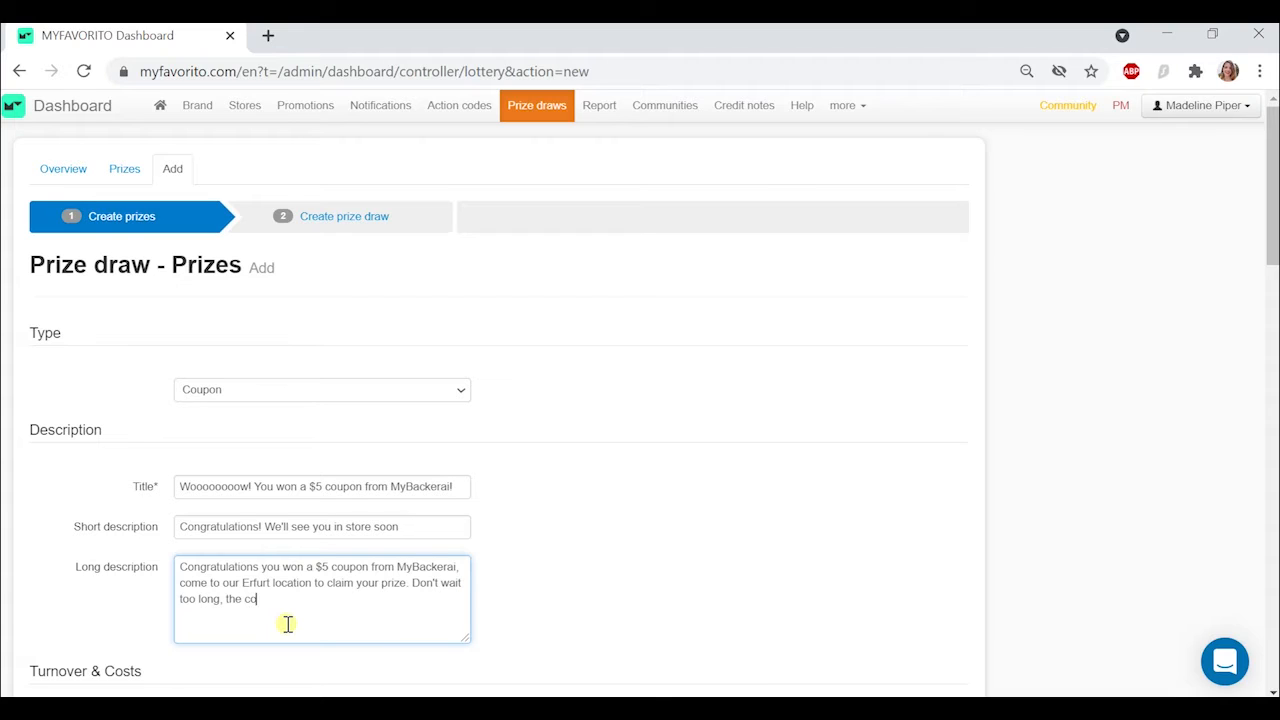
text(upon is only valid for 3 days!)
- Restrict redemption of the prize to selected stores and add the MyFavorito Bäckerei store in Erfurt
scroll(287, 624, down, 3)
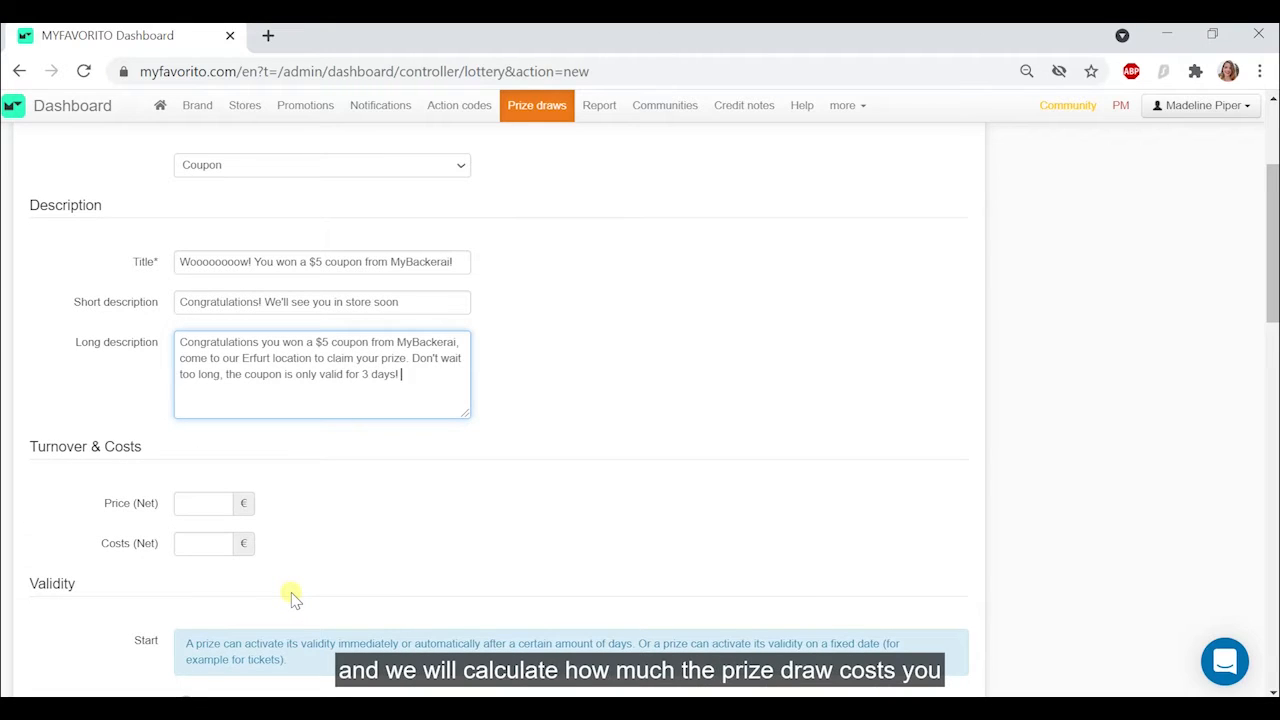
scroll(292, 596, down, 3)
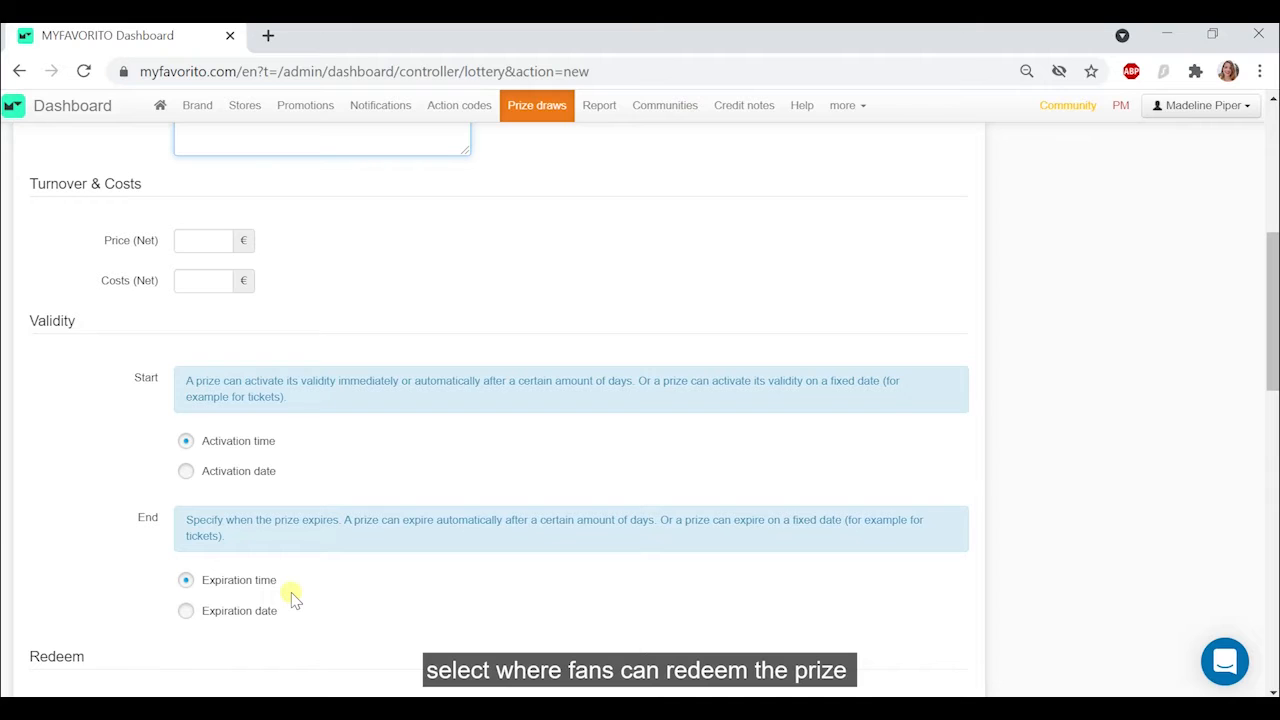
scroll(292, 596, down, 3)
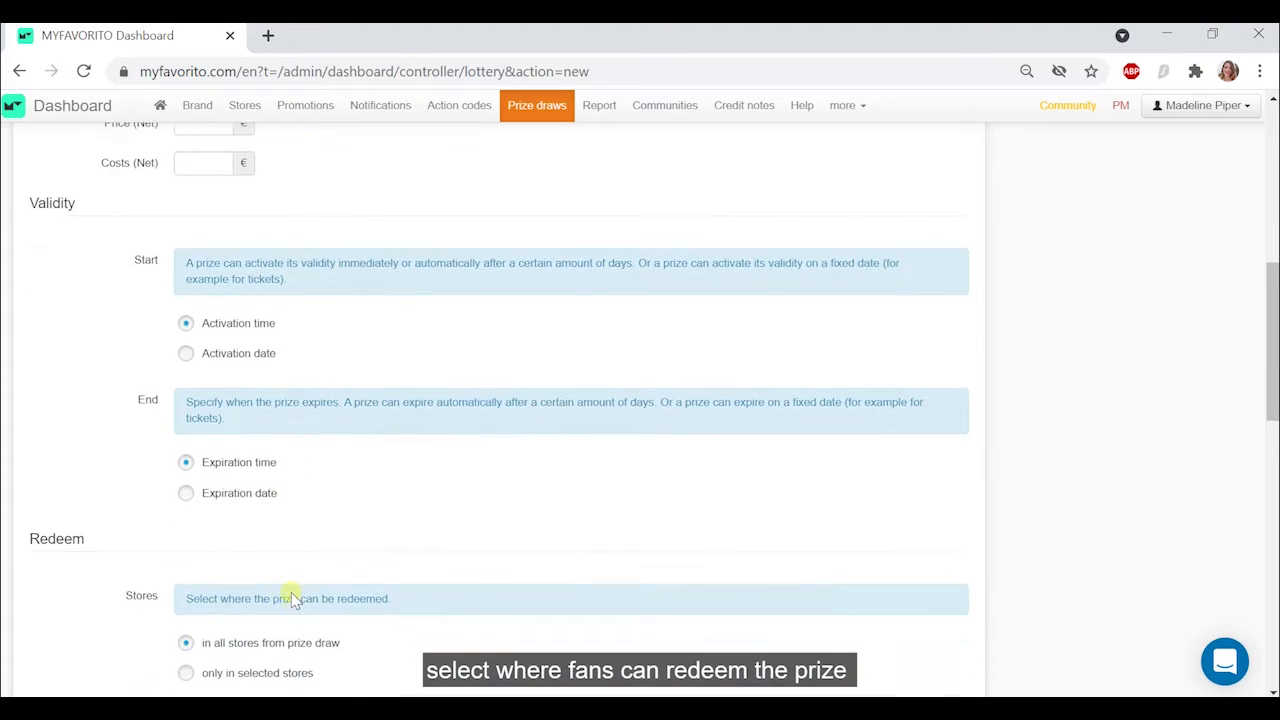
click(228, 587)
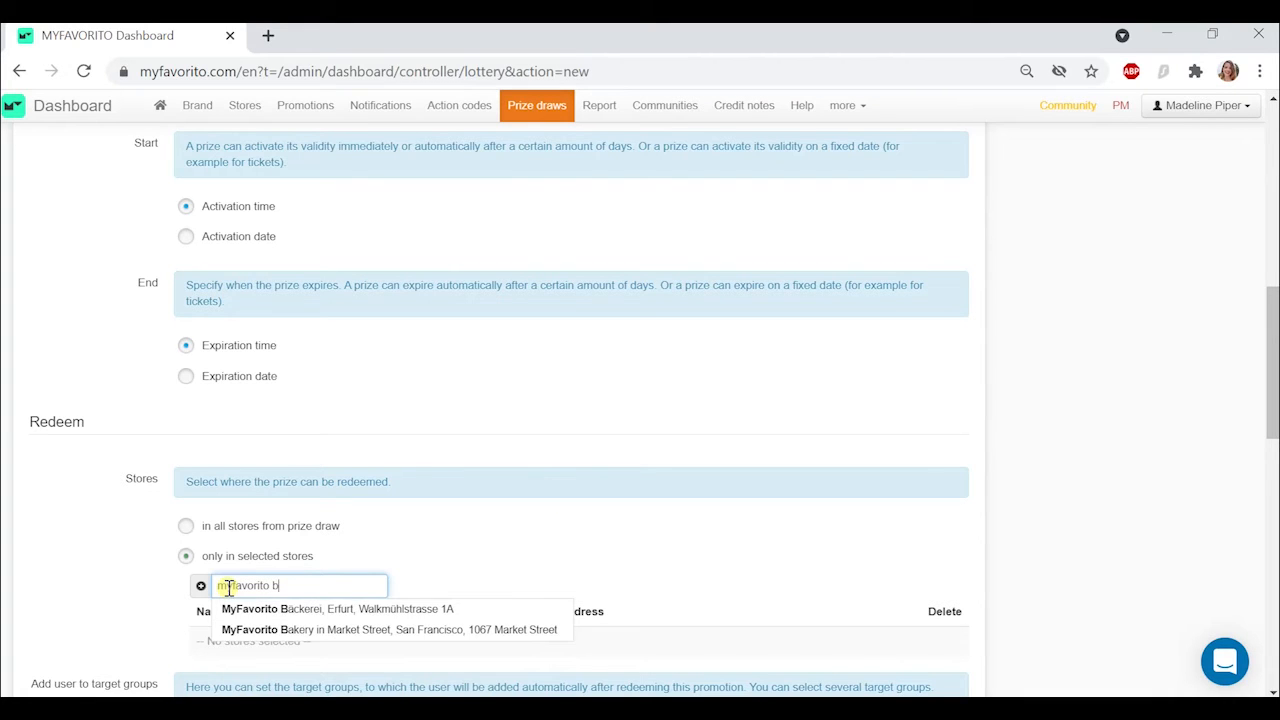
click(278, 609)
- Upload coupon.jpg from the MY_FAVORITO folder as the prize's image
scroll(58, 610, down, 2)
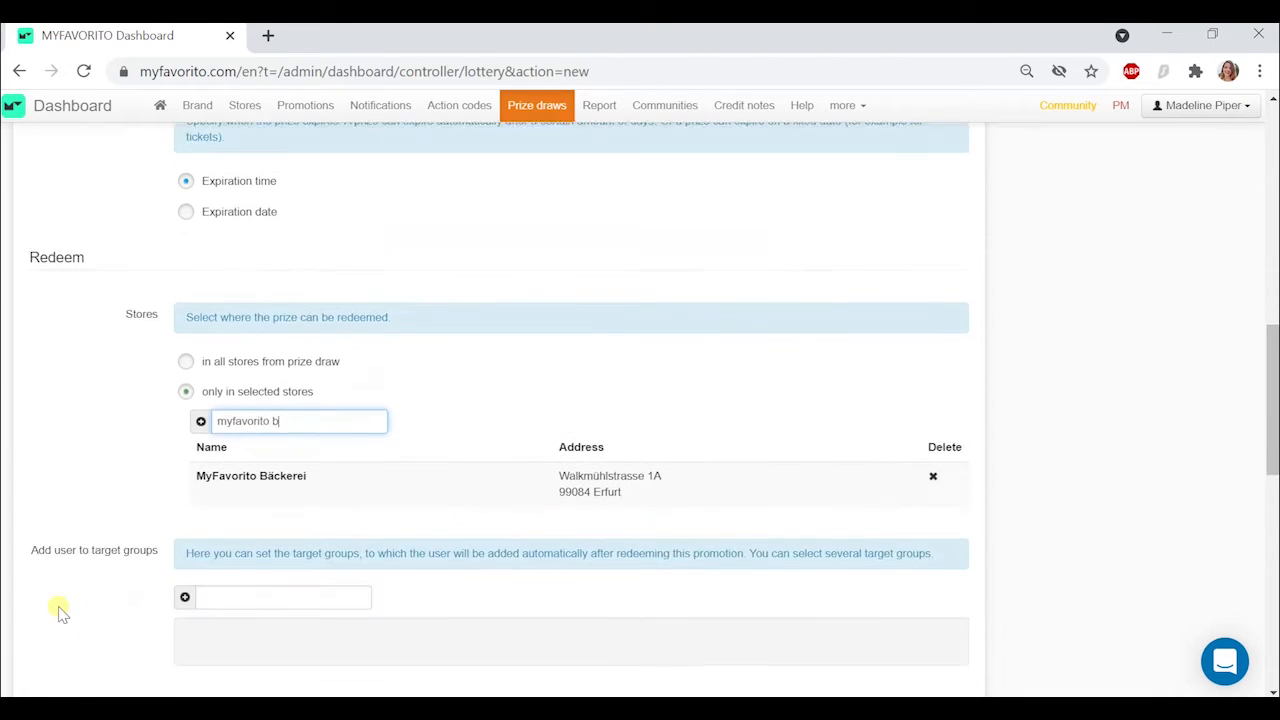
scroll(58, 612, down, 1)
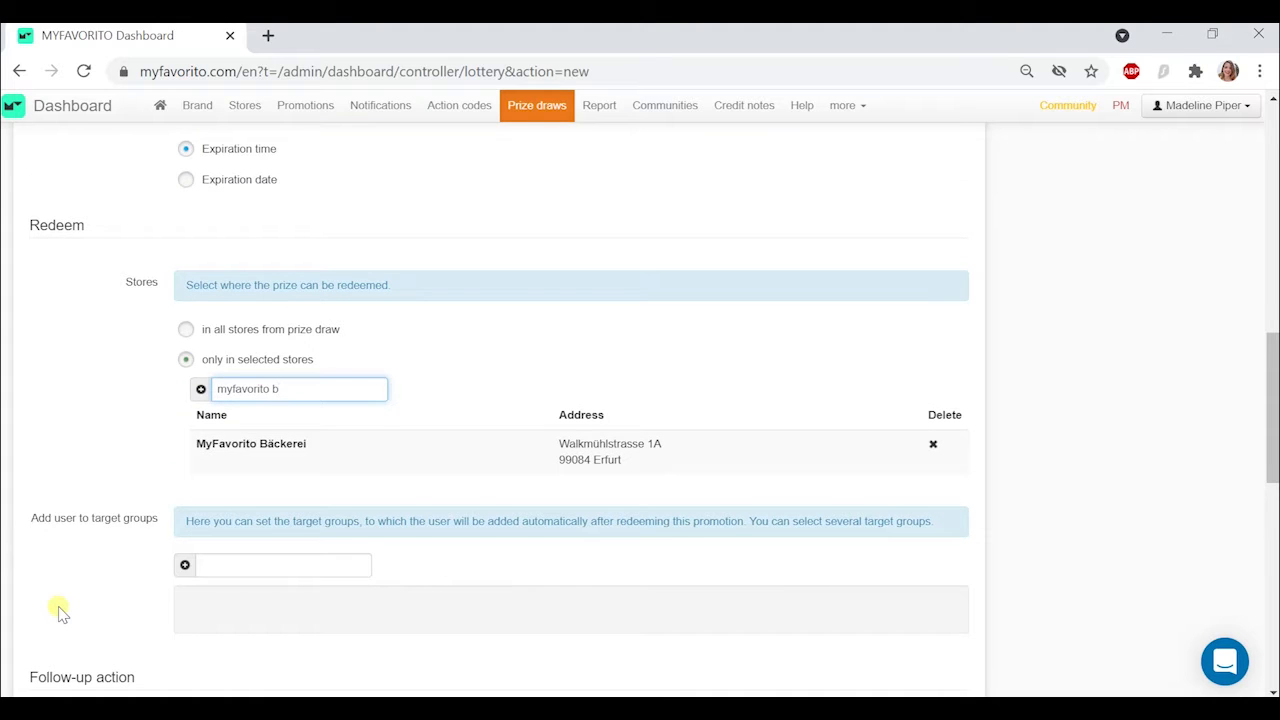
scroll(58, 612, down, 3)
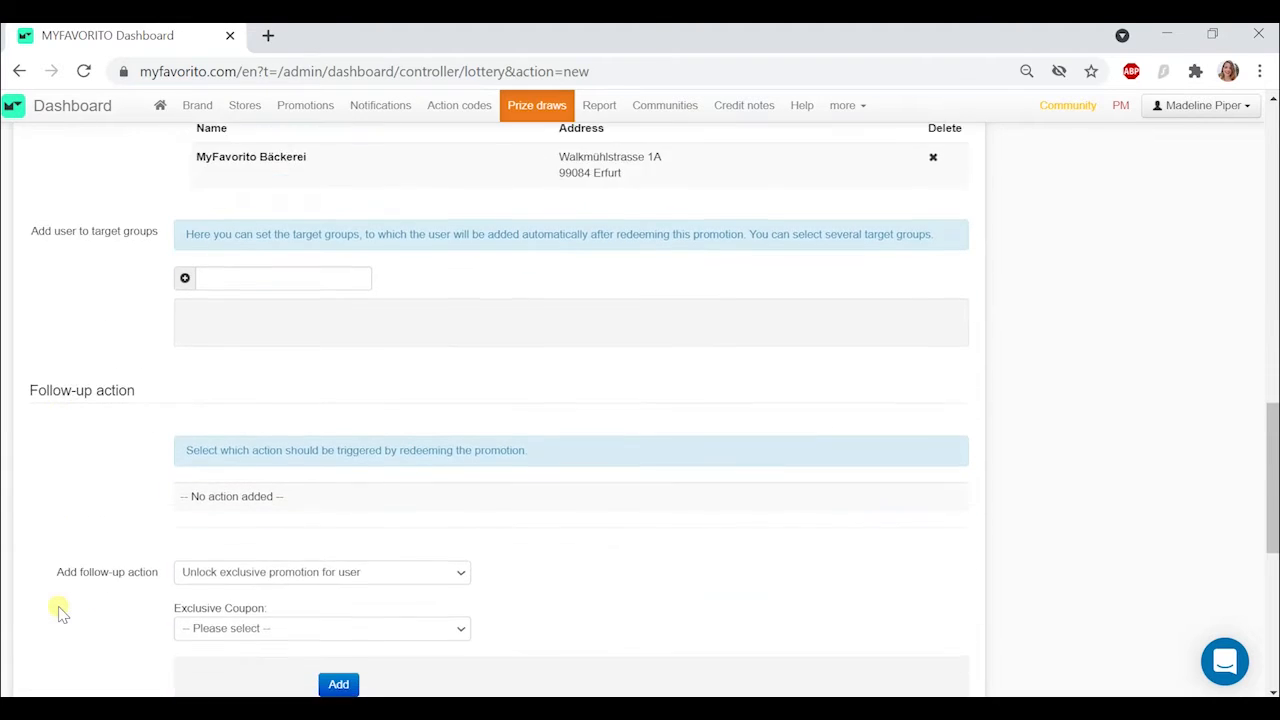
scroll(58, 612, down, 1)
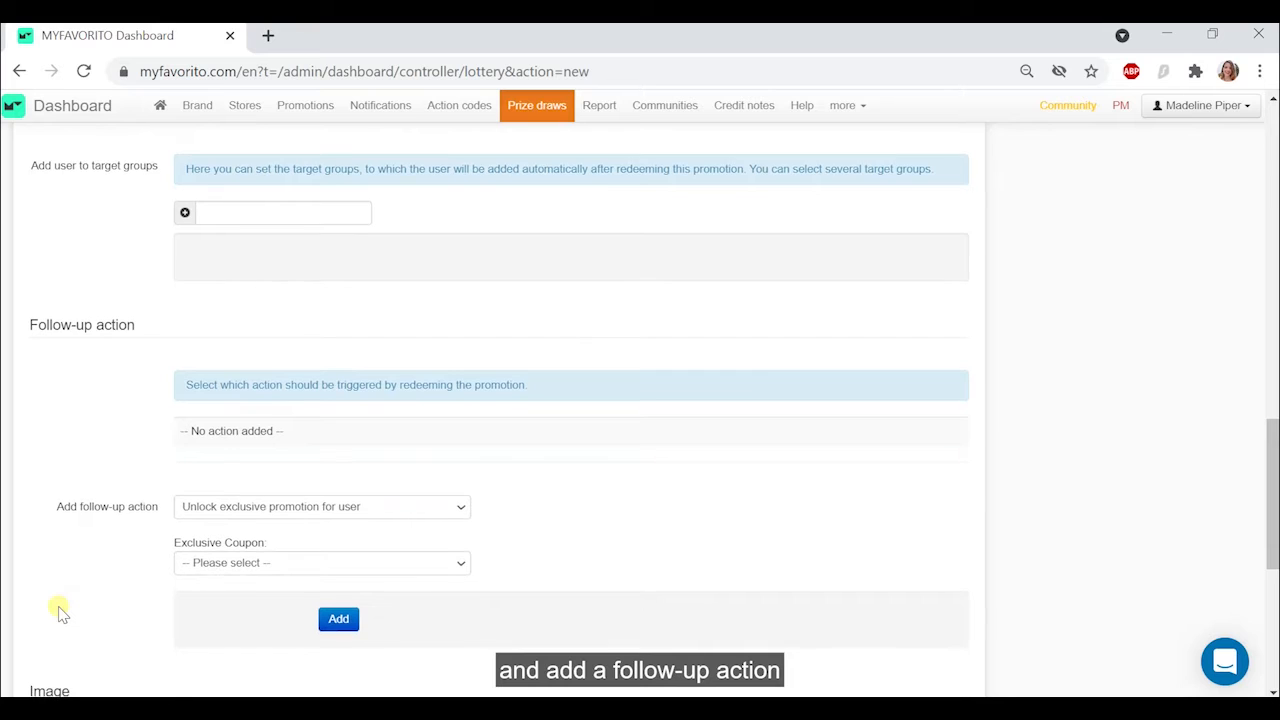
scroll(58, 612, down, 3)
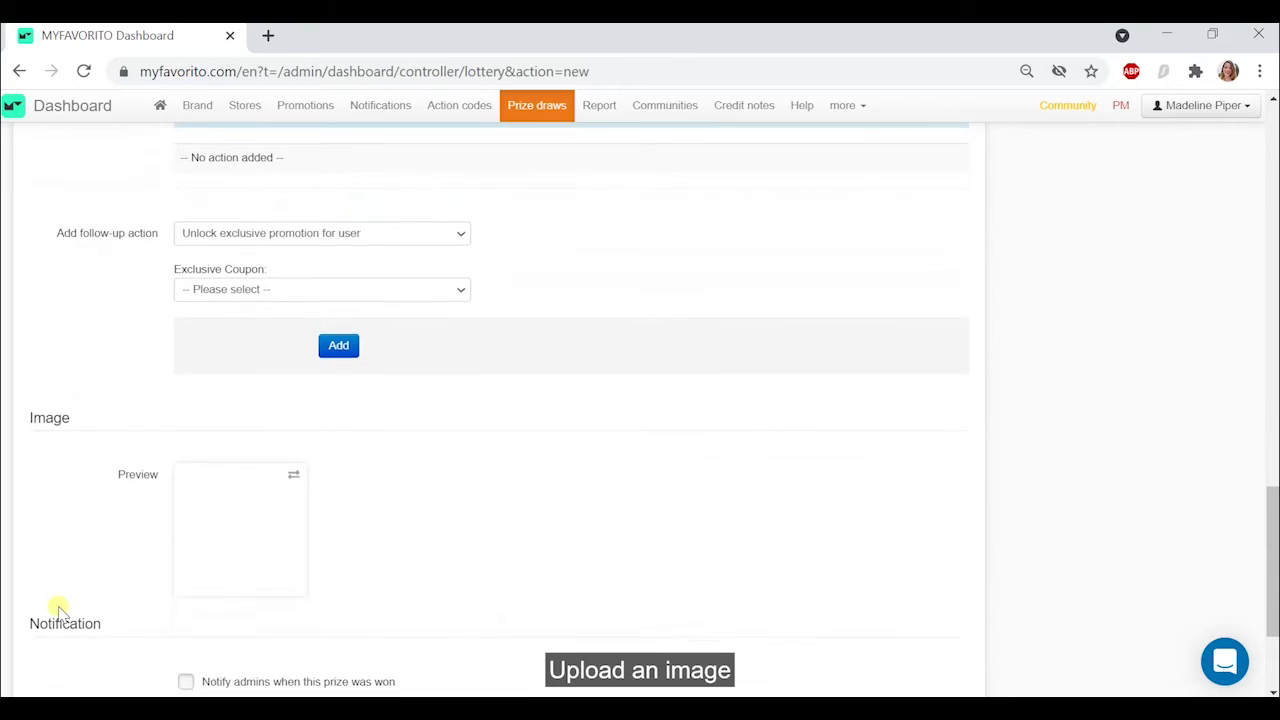
click(229, 532)
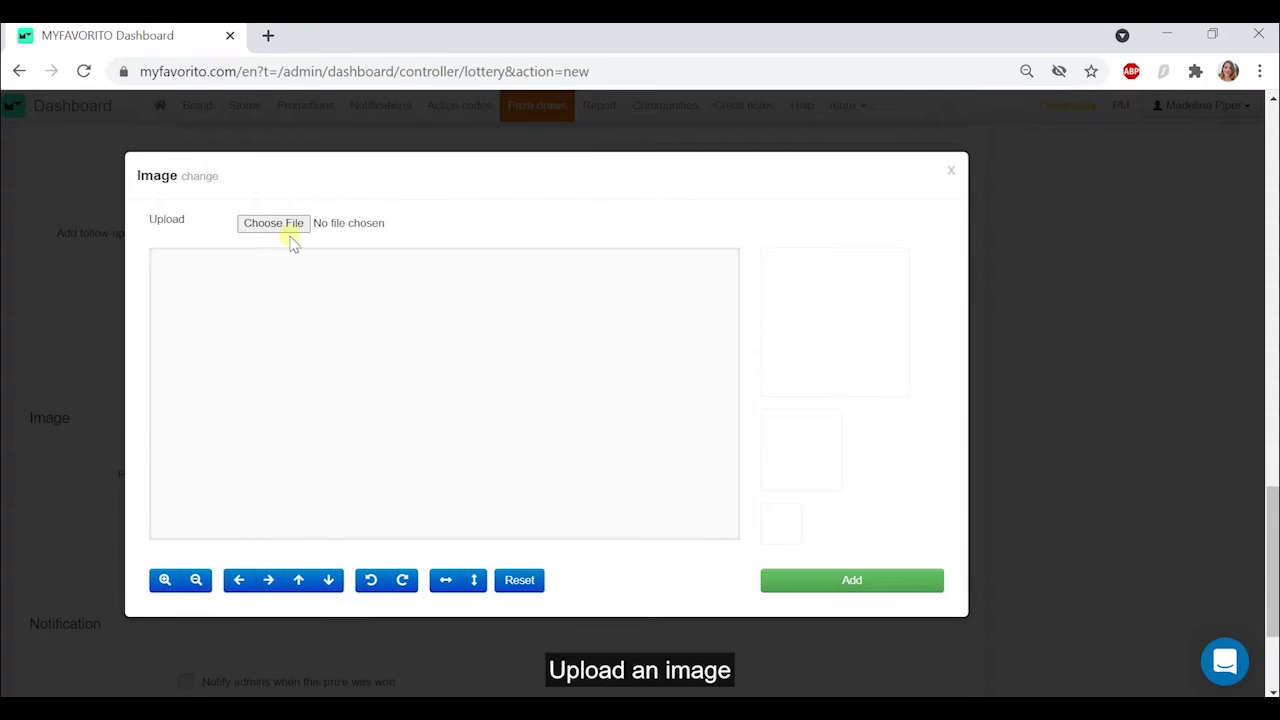
click(293, 222)
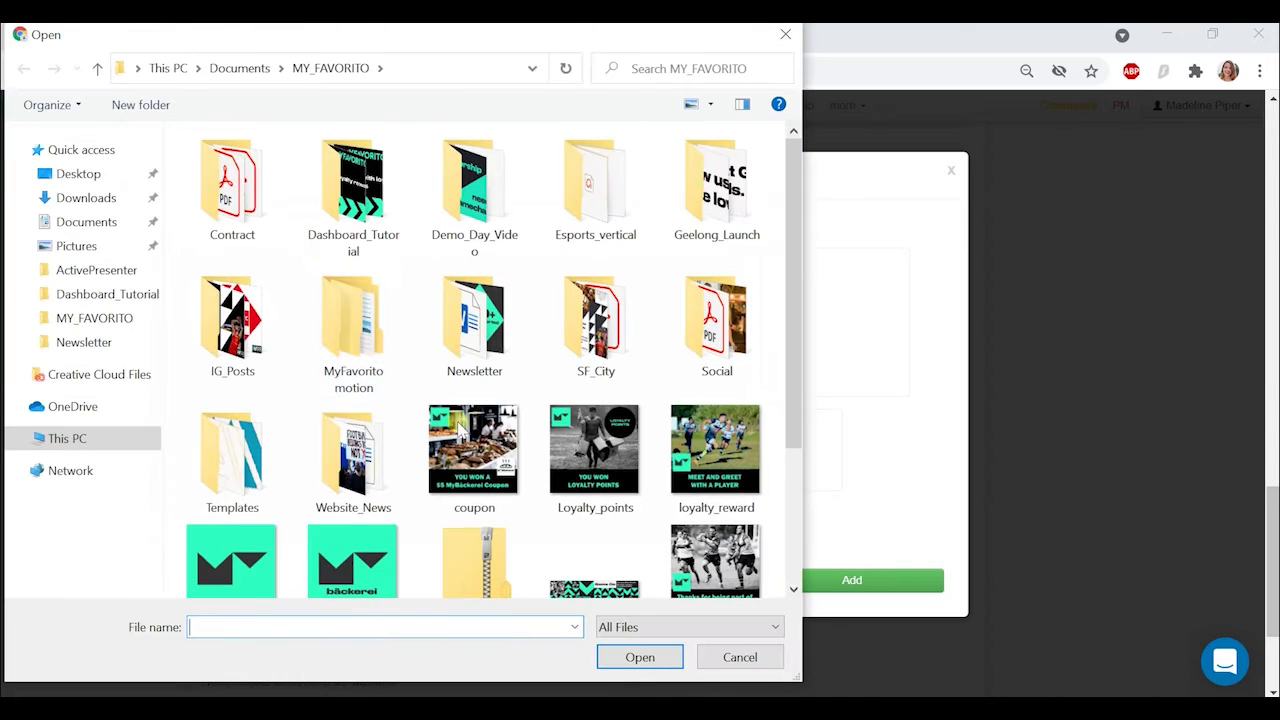
click(470, 450)
click(623, 656)
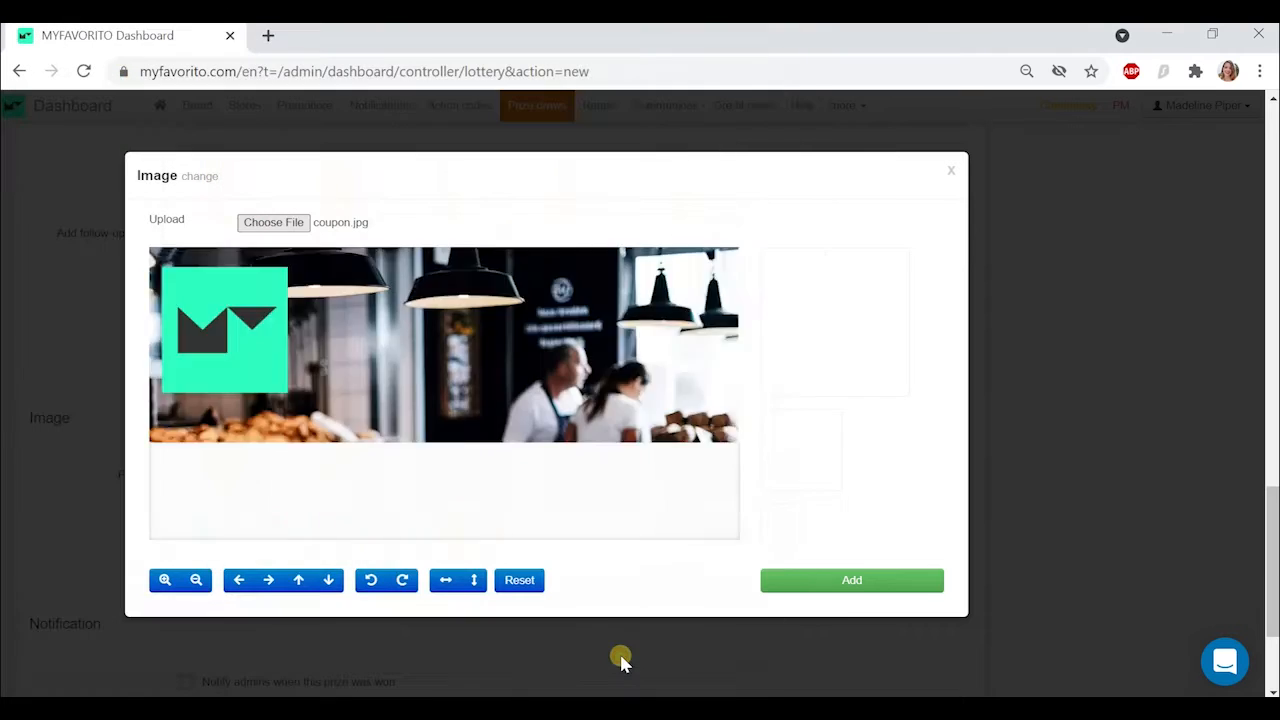
click(865, 591)
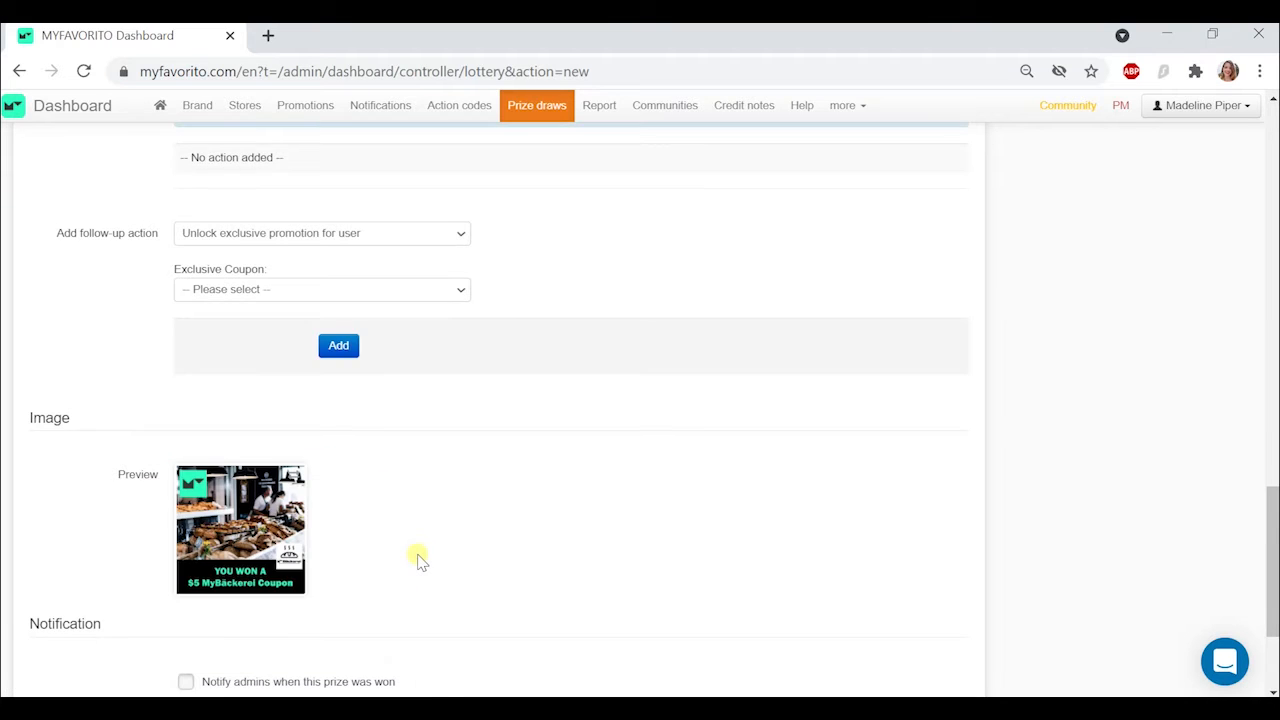
- Enable notifying admins when this prize is won and save the coupon prize
scroll(418, 560, down, 2)
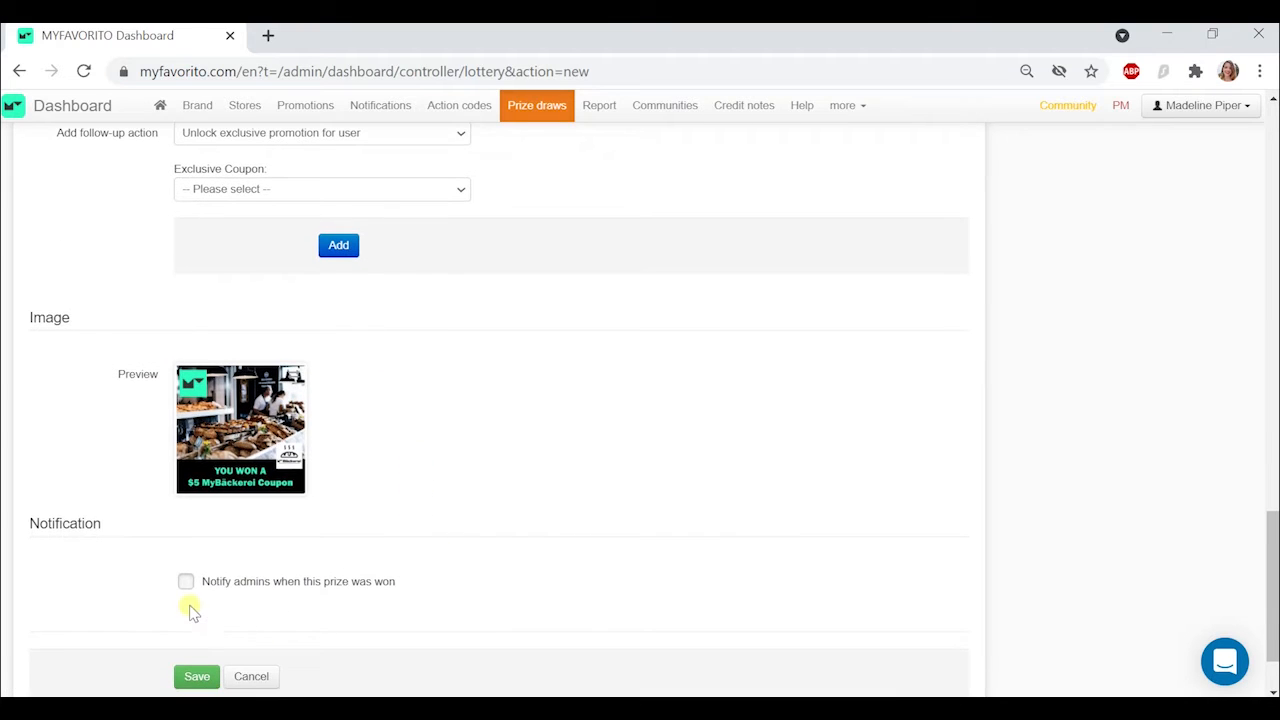
click(186, 584)
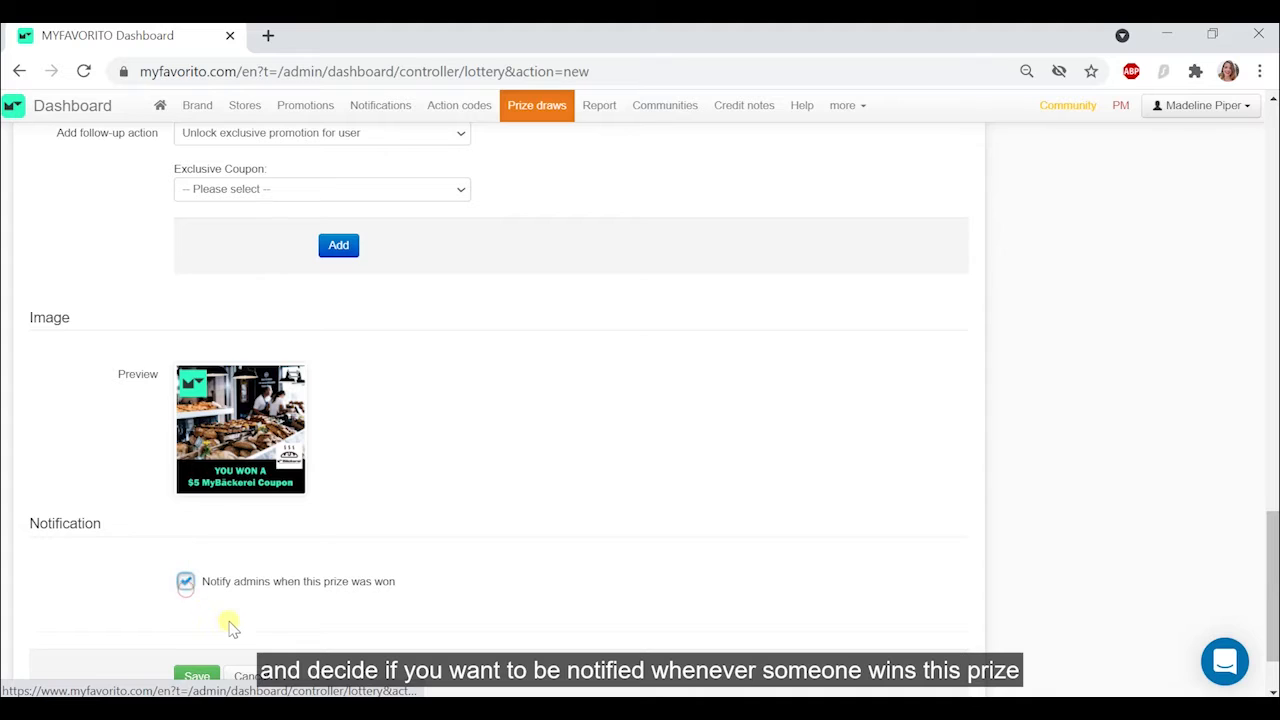
scroll(228, 623, down, 1)
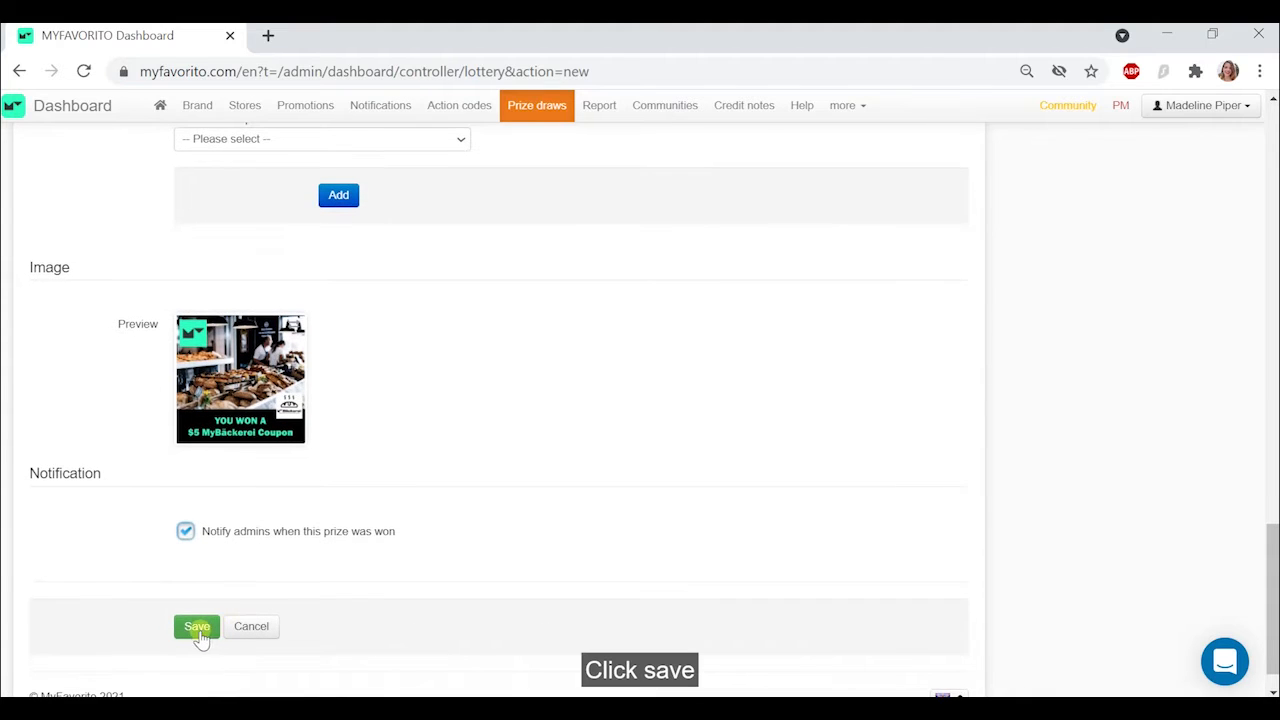
click(198, 630)
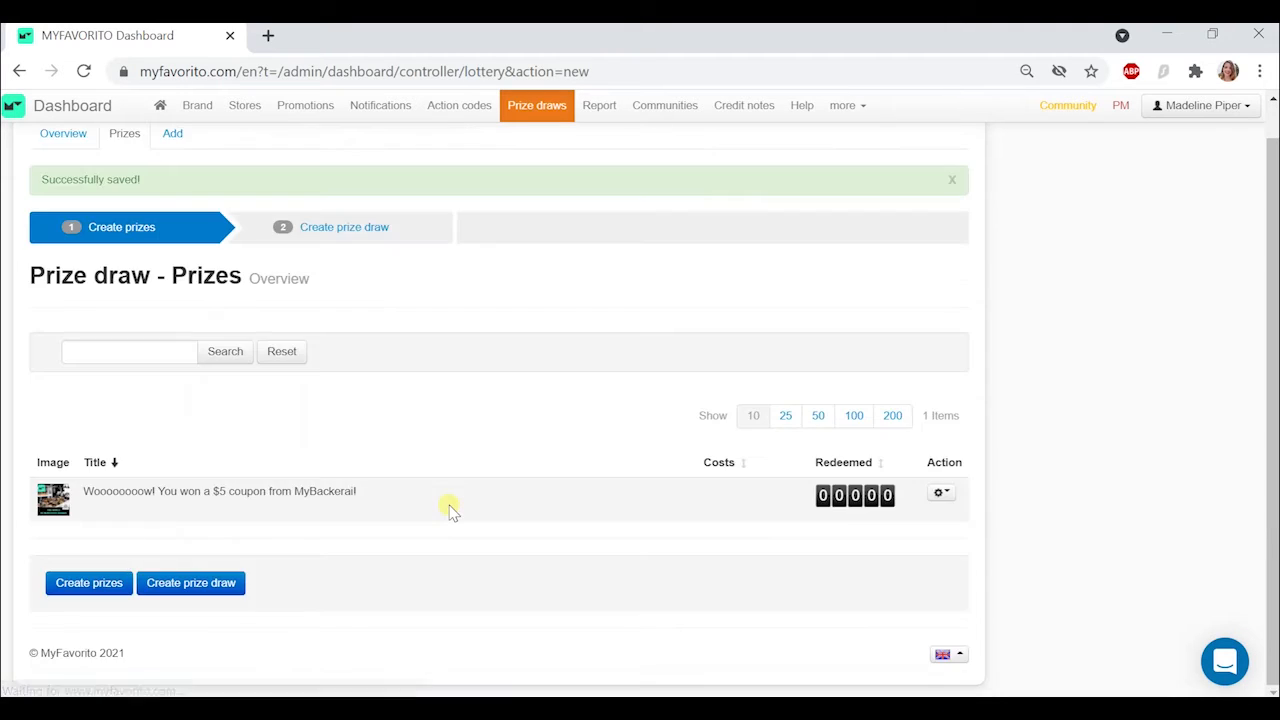
- Start creating another prize and set its type to Loyalty points
click(89, 583)
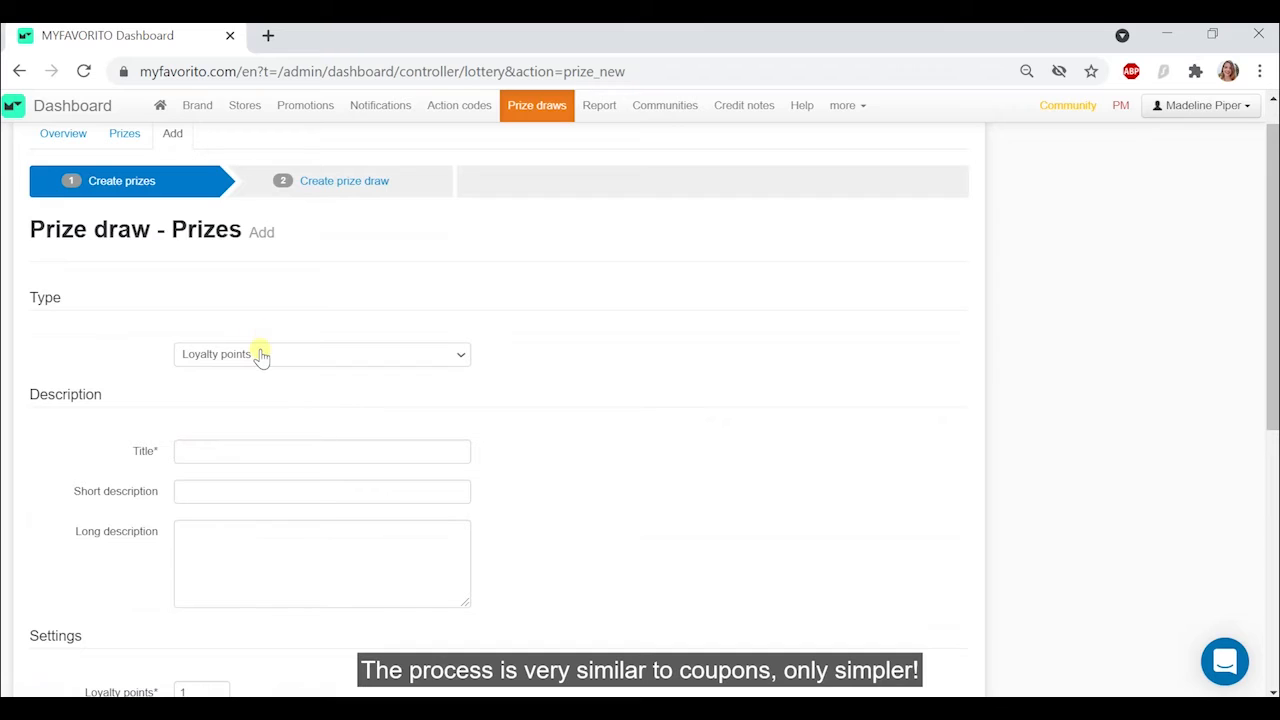
click(258, 353)
click(249, 389)
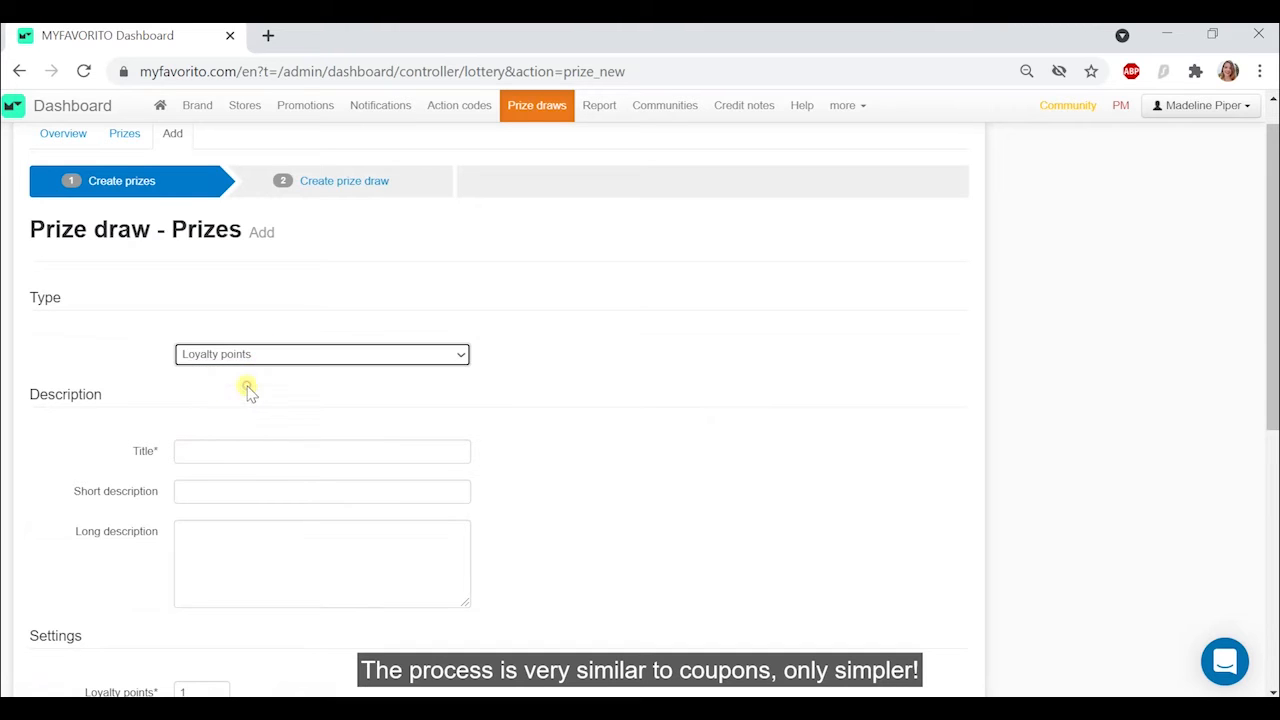
- Title the loyalty-point prize "Congratulations! You just scored 10 loyalty points!"
click(209, 451)
text(Congra)
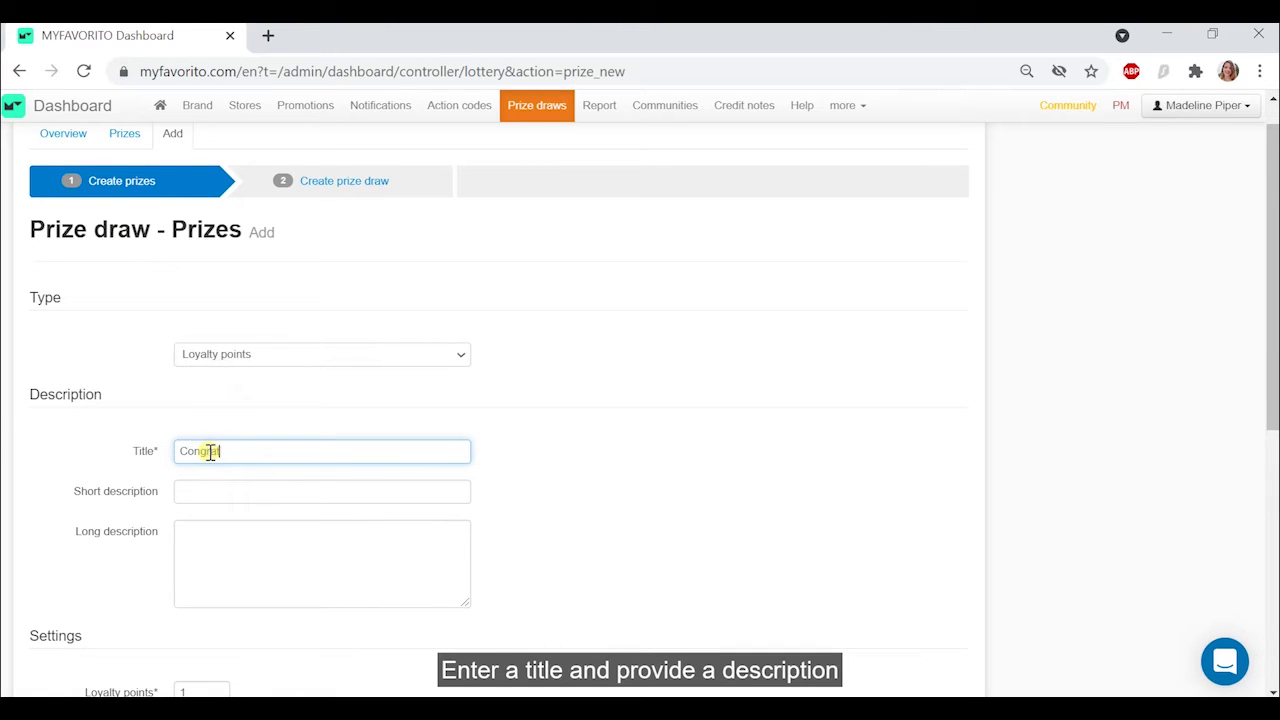
text(tulations)
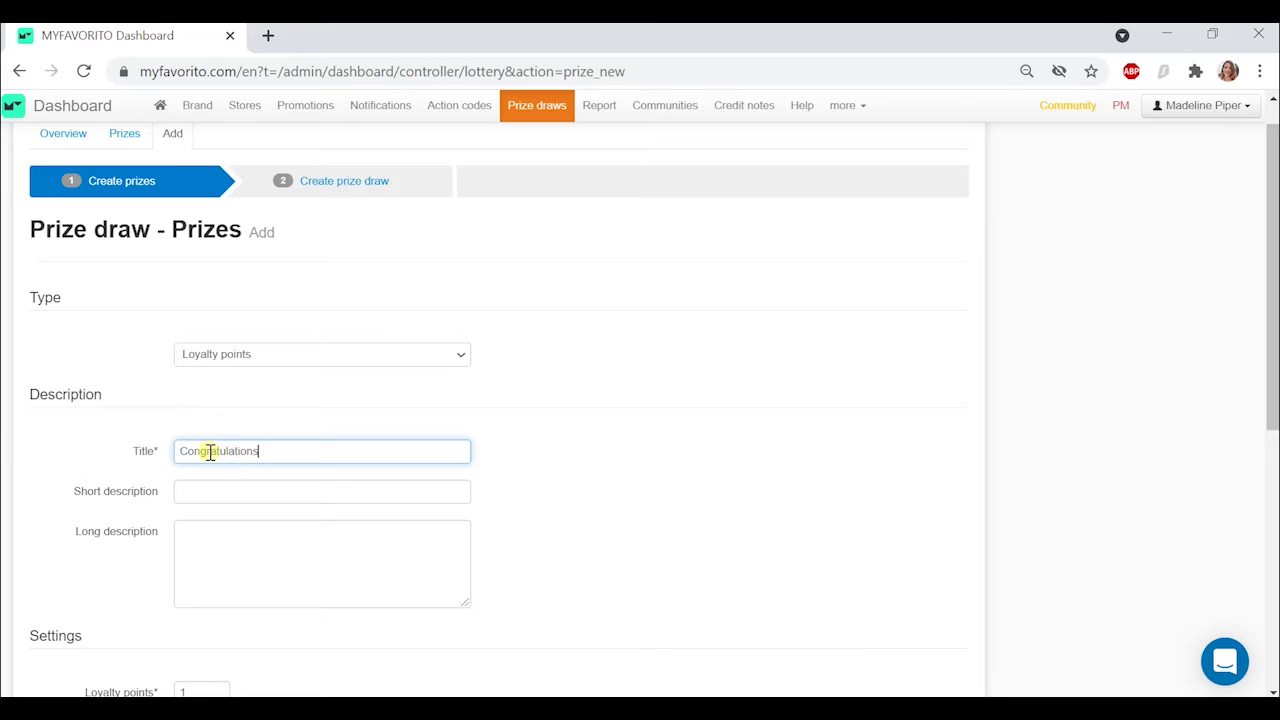
text(! You just scored 10 loyalty poi)
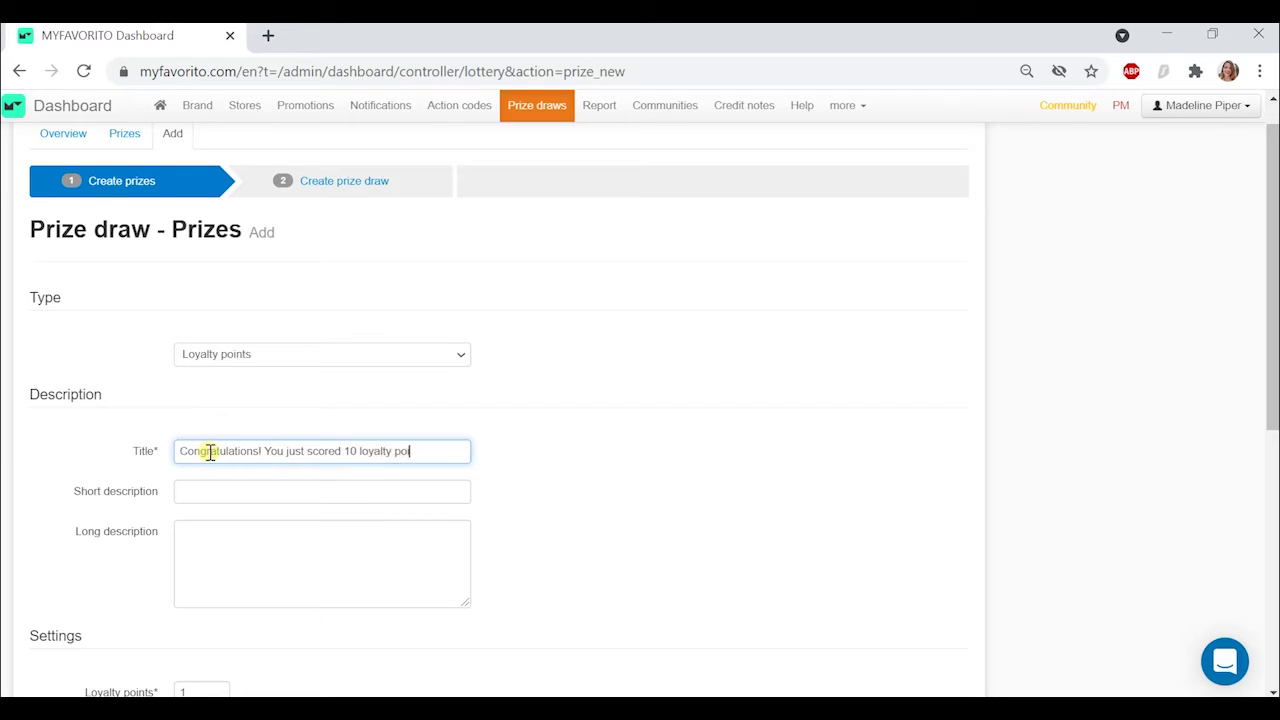
text(nts!)
- Enter the short description "We're so glad it was you!" and the long description "Instantly redeem this prize for 10 loyalty points!"
click(206, 490)
text(W)
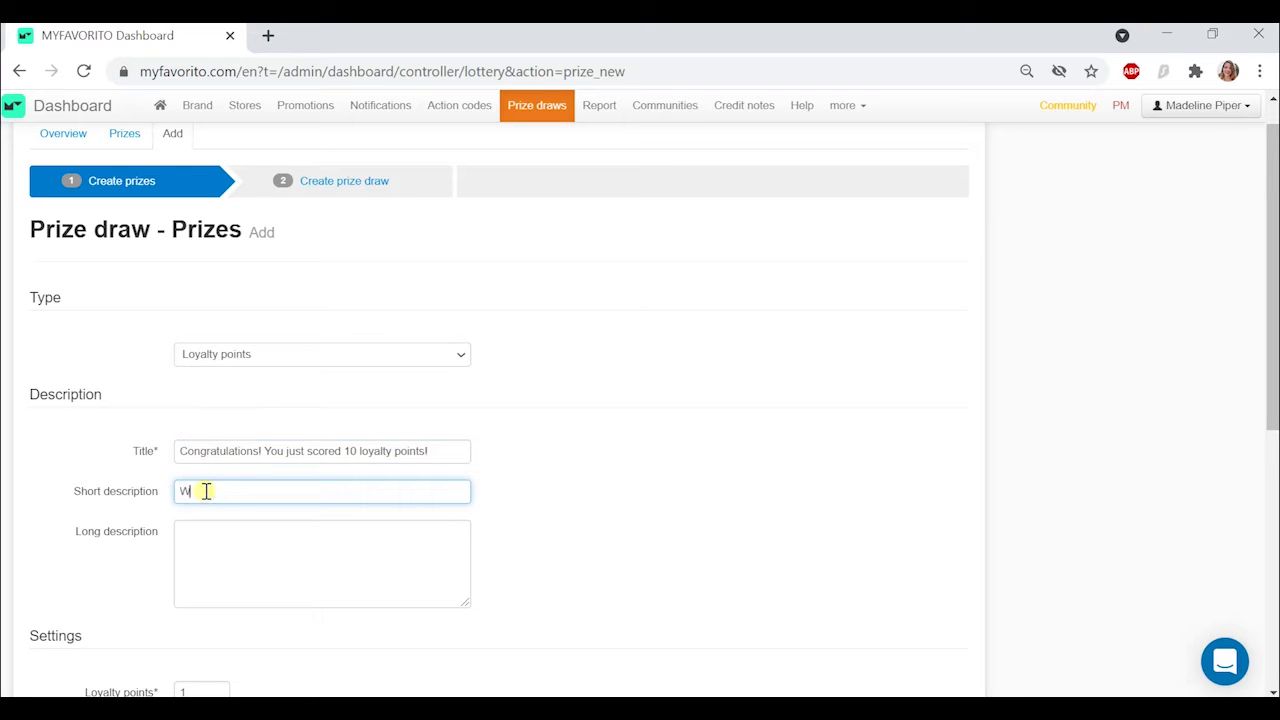
text(e're so glad it was you!)
click(242, 576)
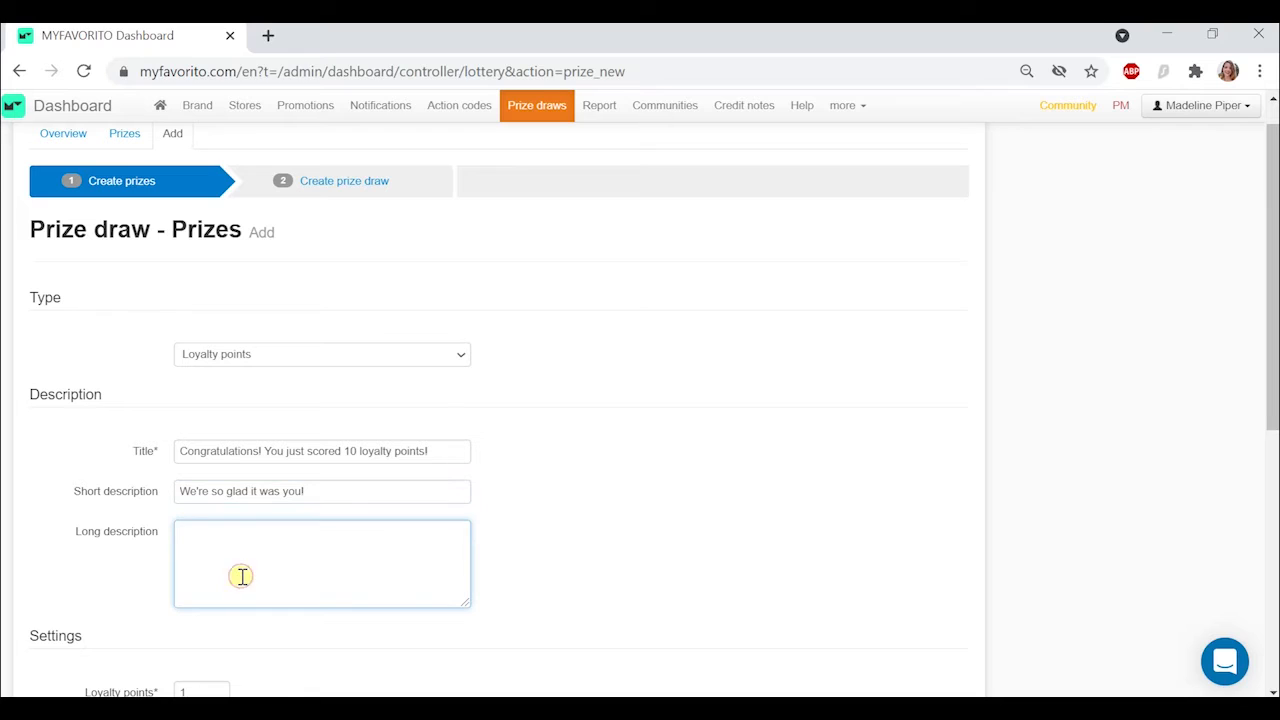
text(Instantly redeem this prize for 1)
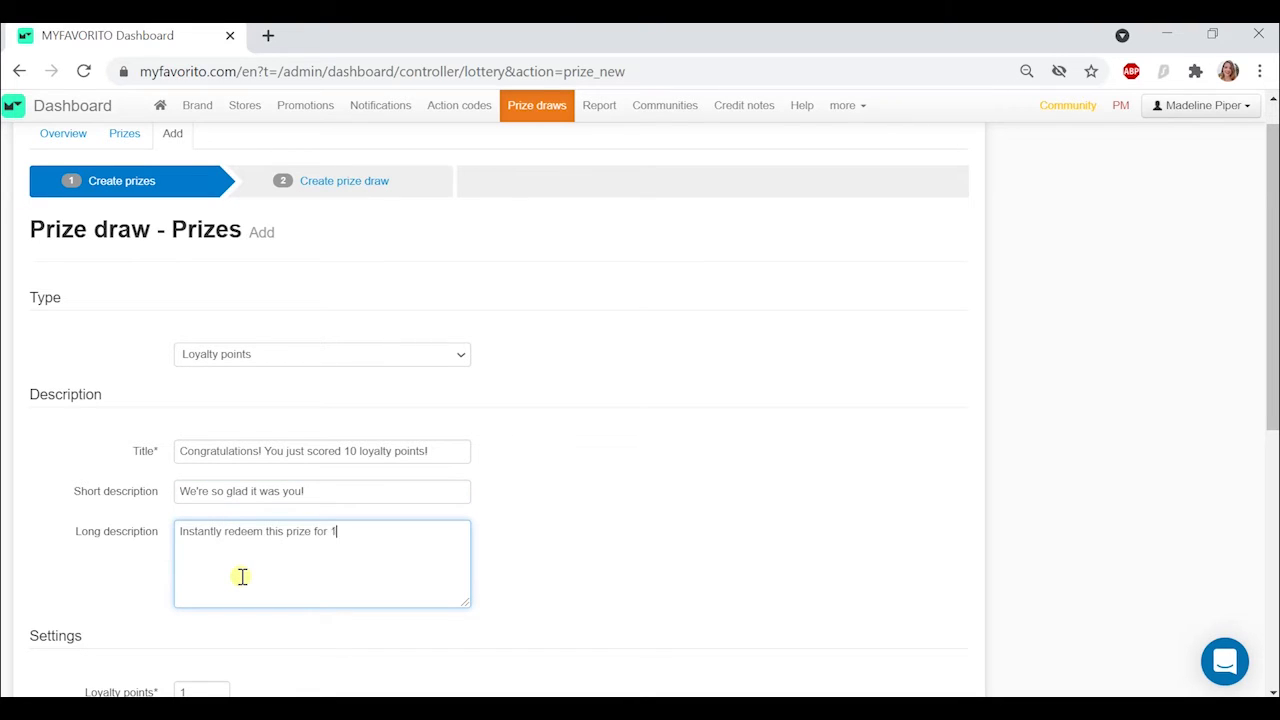
text(0 loyalty points!)
- Set the prize's loyalty points to 10 and upload Loyalty_points.jpg from the MY_FAVORITO folder as its image
scroll(242, 576, down, 4)
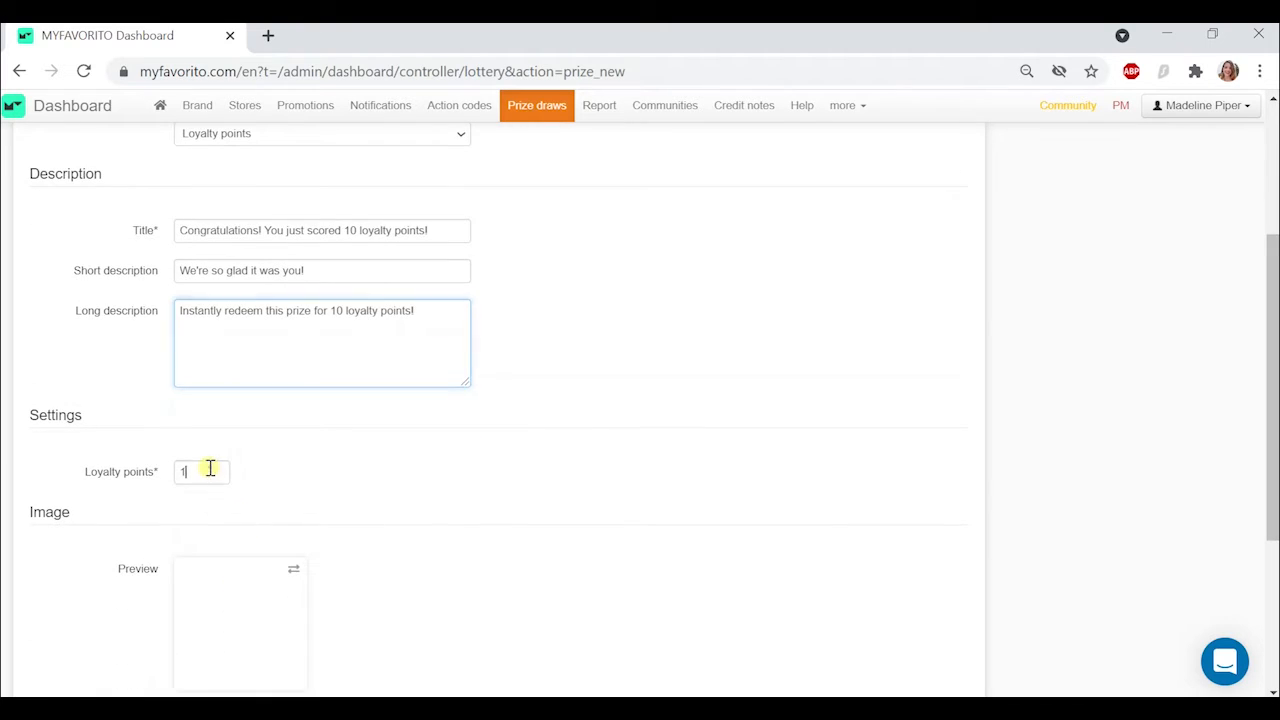
click(210, 468)
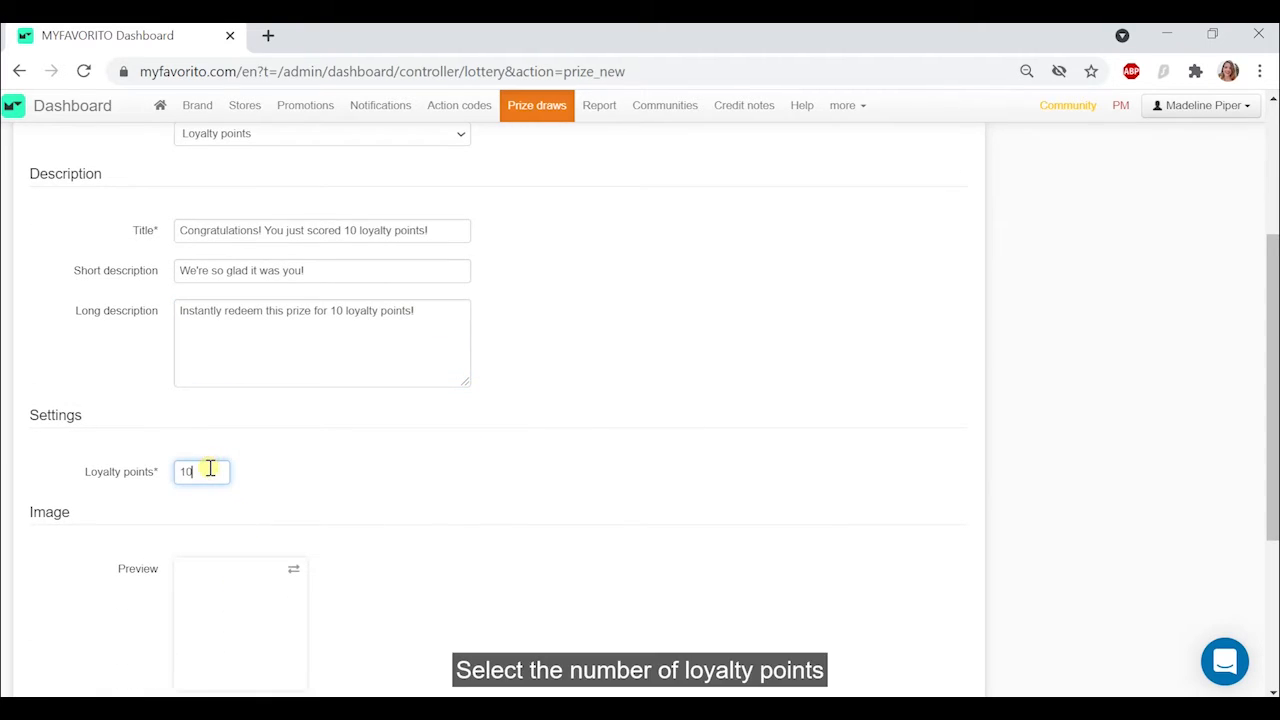
scroll(210, 468, down, 3)
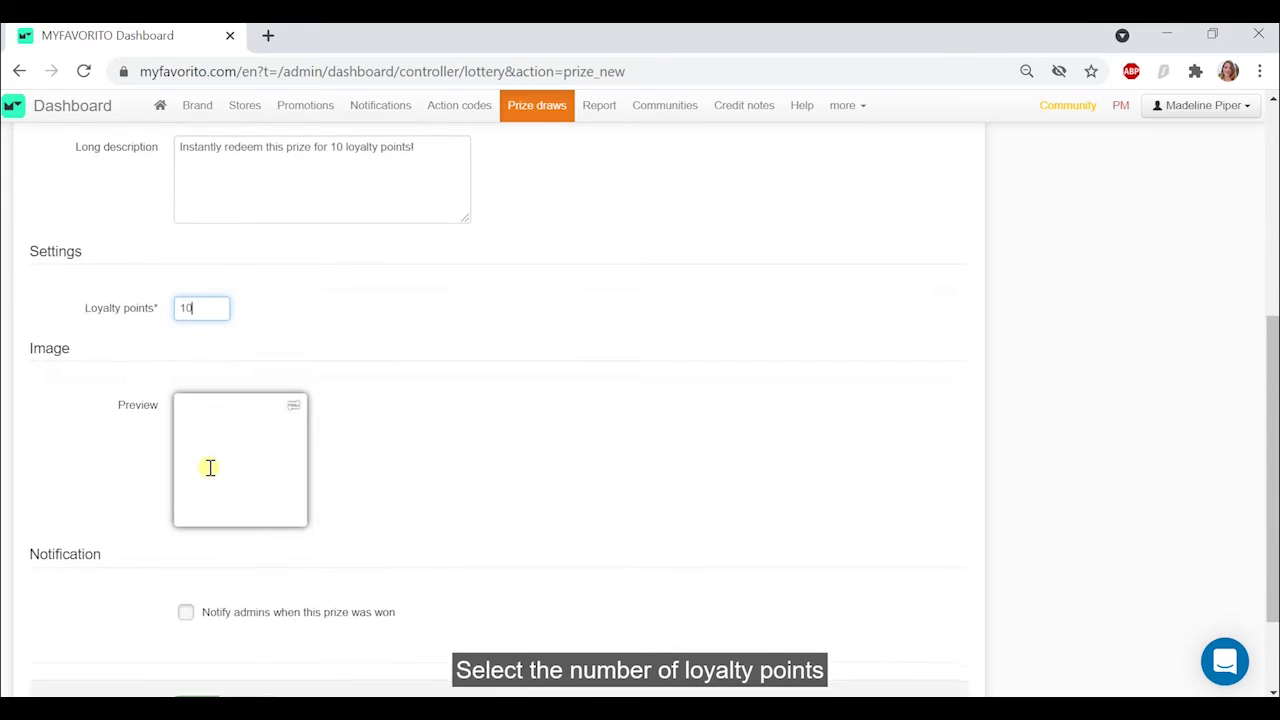
click(284, 430)
click(263, 218)
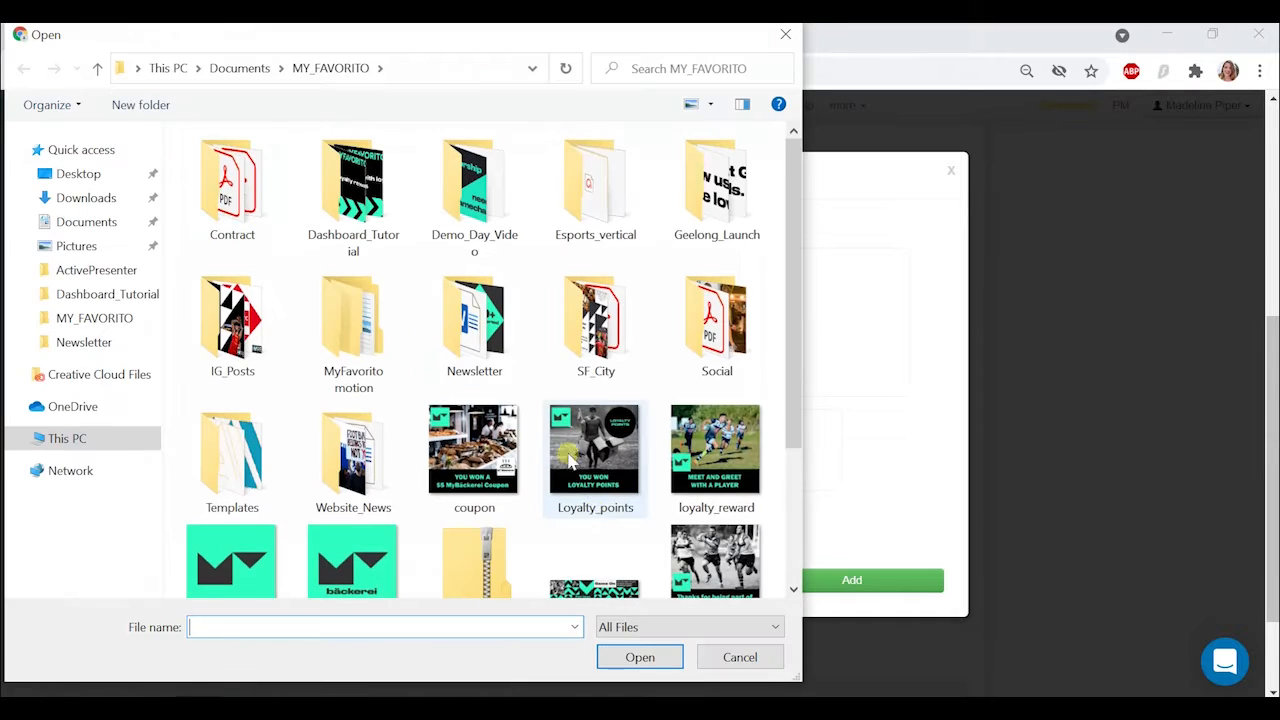
click(595, 450)
click(640, 657)
click(805, 584)
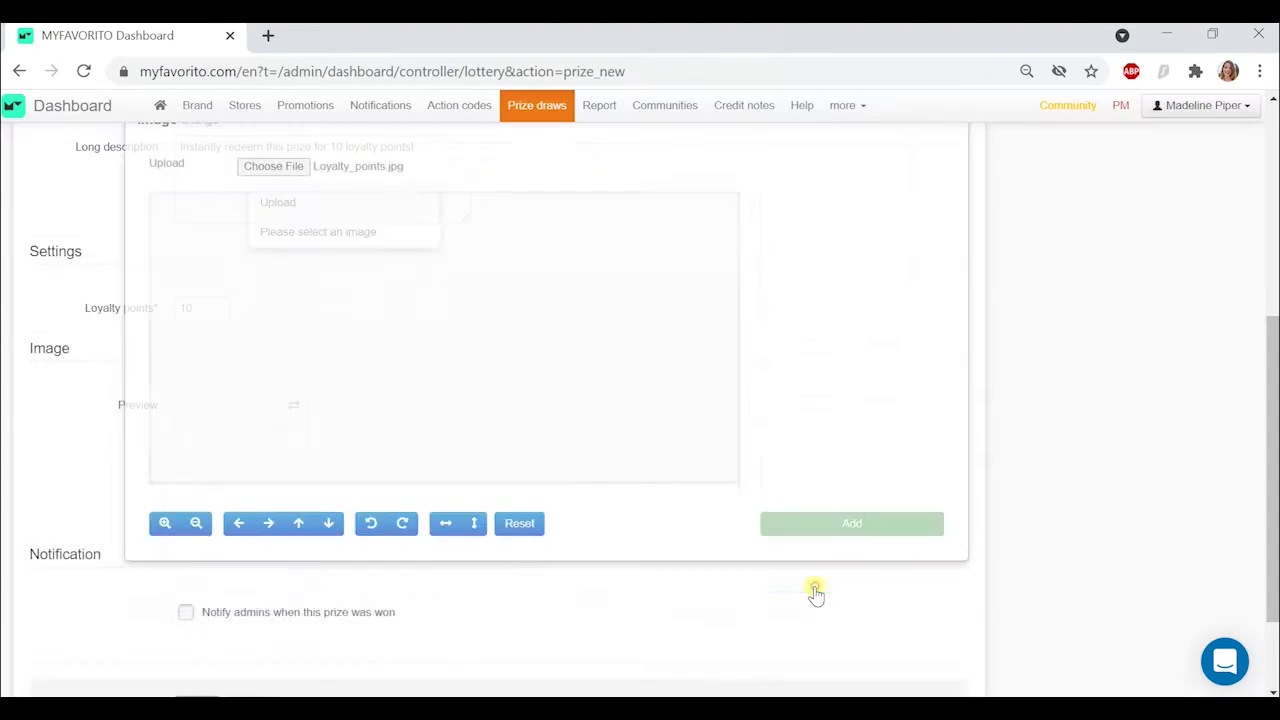
- Save the loyalty-point prize and start creating a prize draw
scroll(460, 503, down, 2)
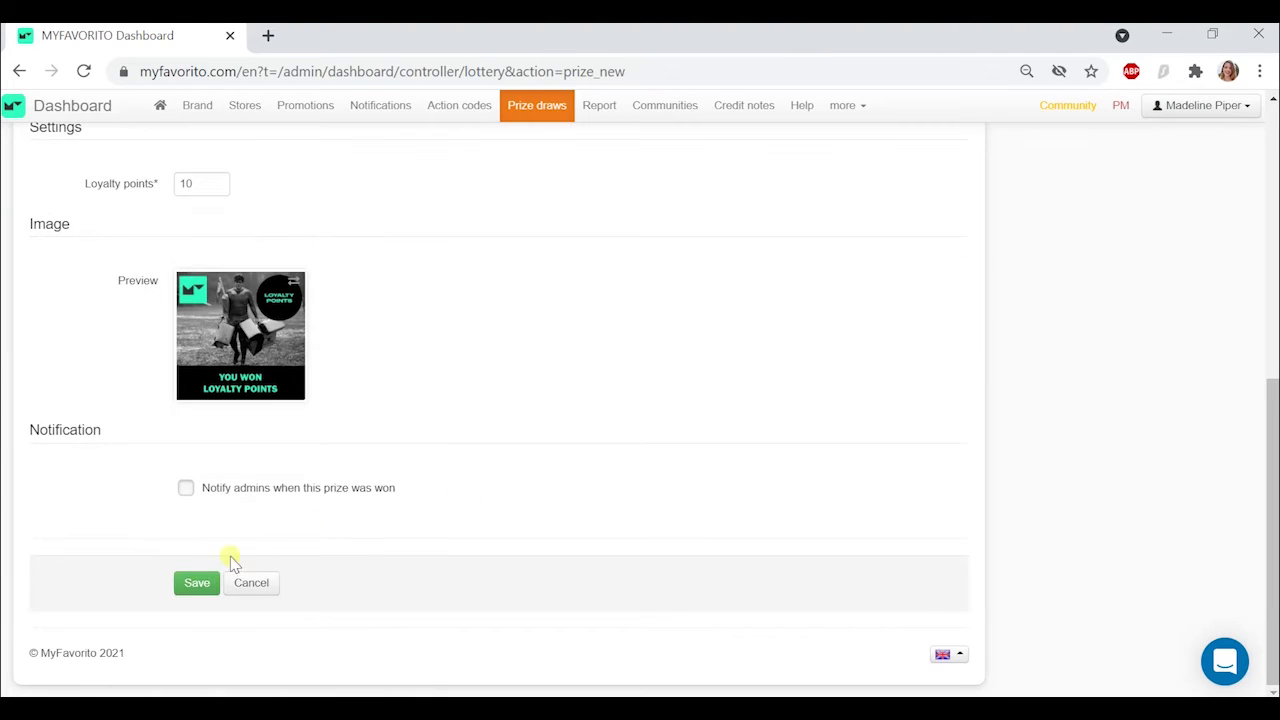
click(196, 583)
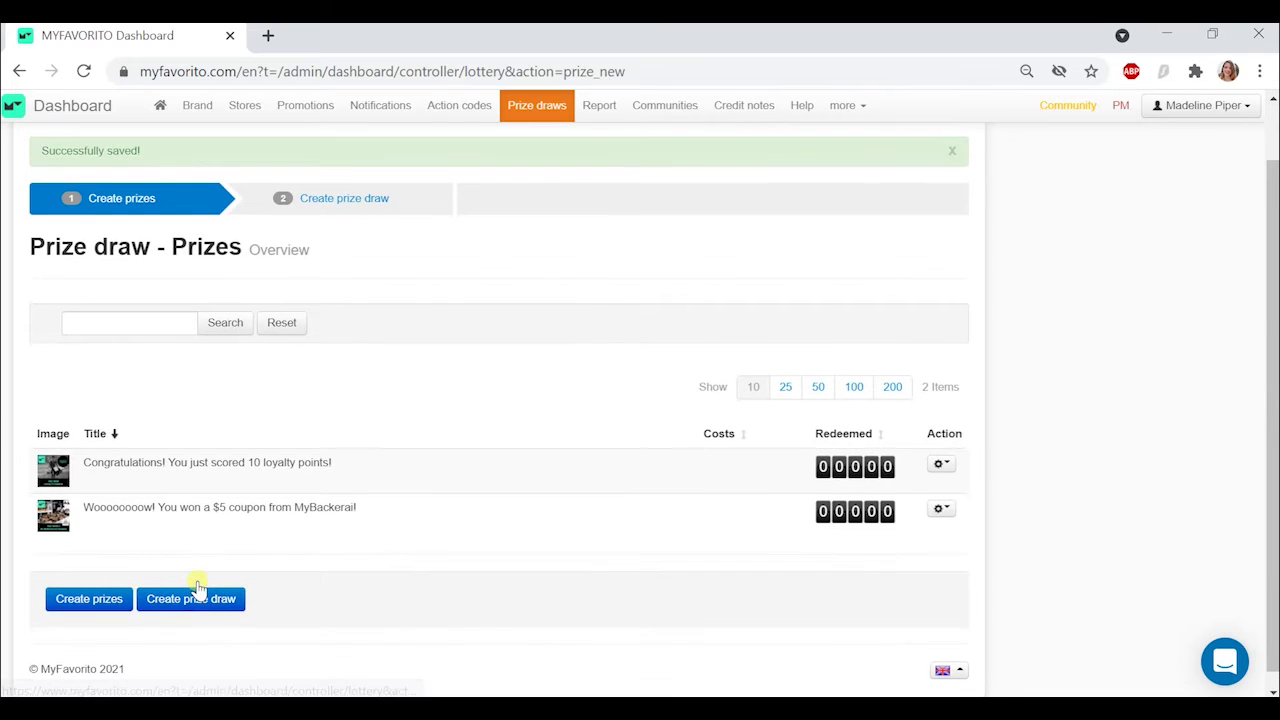
click(210, 617)
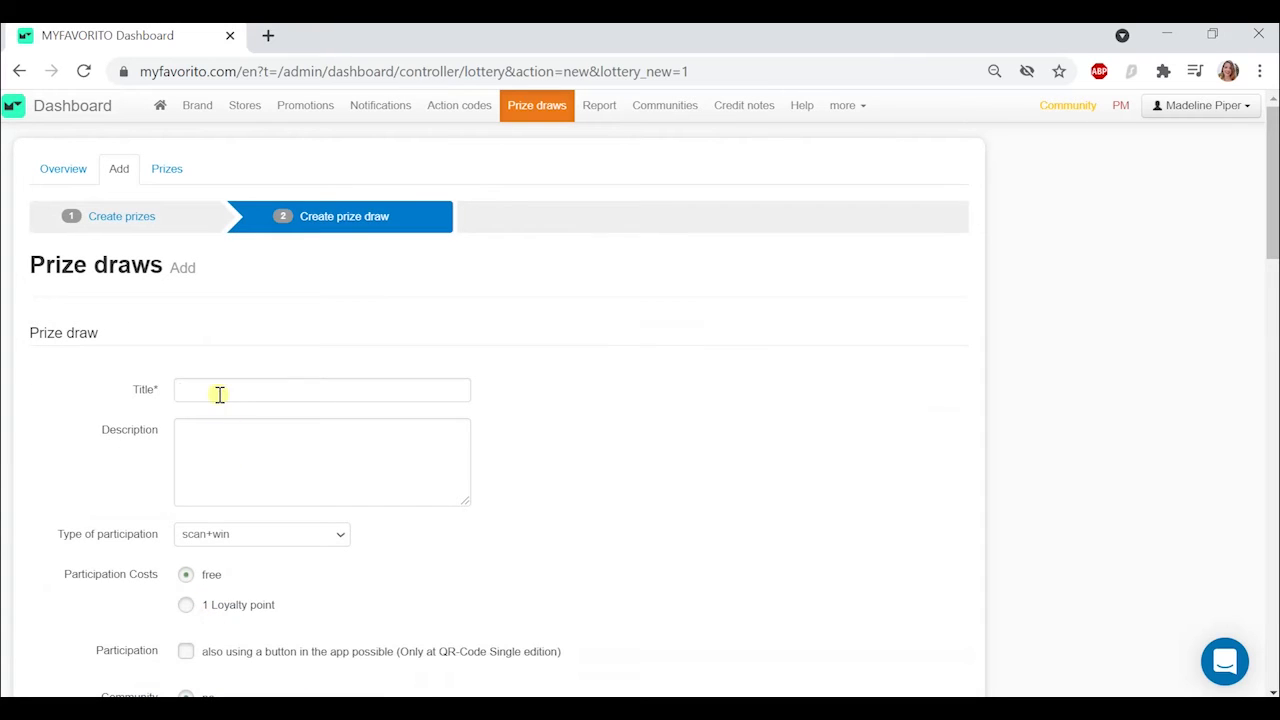
- Title the prize draw "MyFavorito Rugby Club Instant Prize Draw"
click(218, 392)
text(MyF)
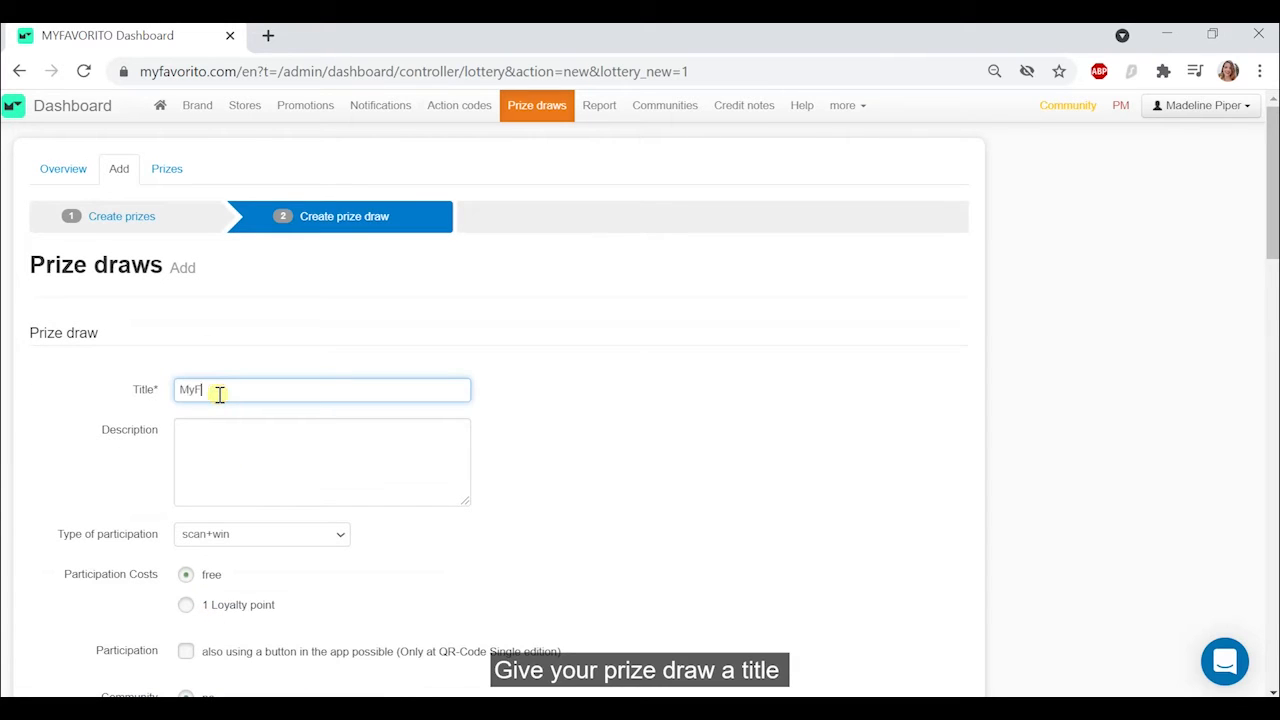
text(avorito Rug)
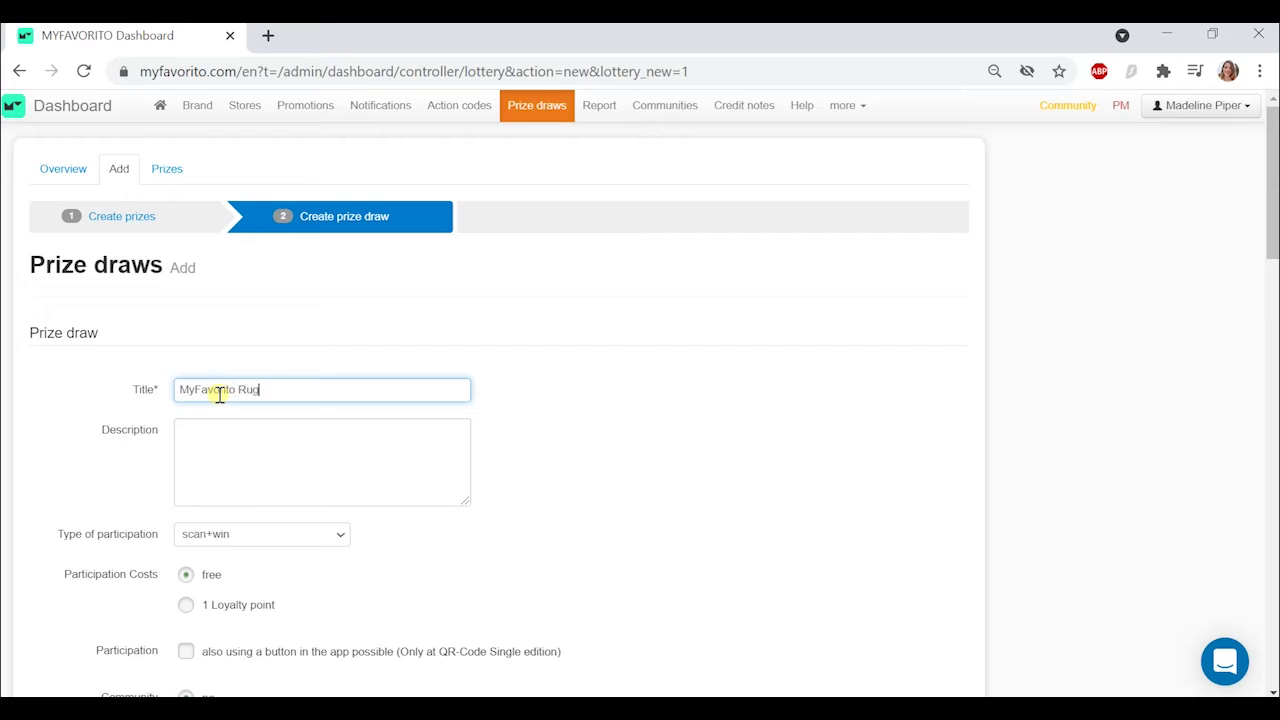
text(by Club Instant Prize Draw)
- Describe the draw: try your luck, each turn costs 1 loyalty point, earn more by shopping with sponsors, watching videos or referring friends
click(216, 470)
text(Th)
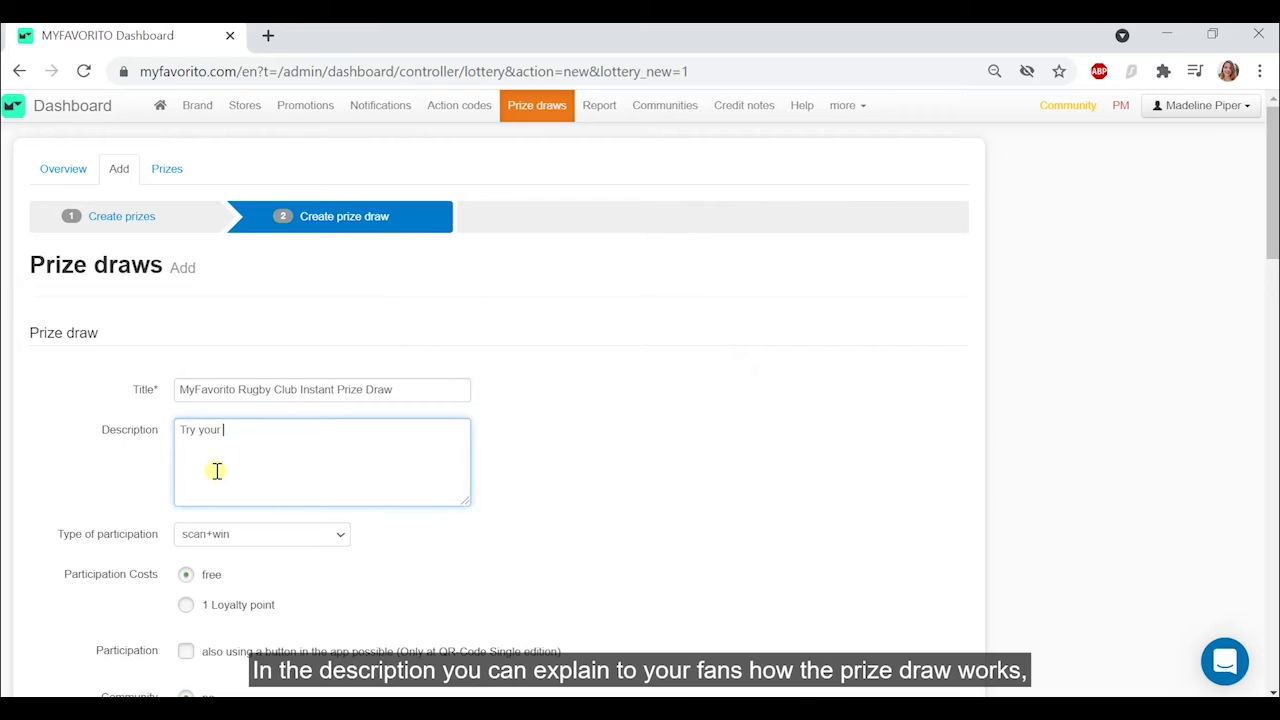
text(y your luck in our i)
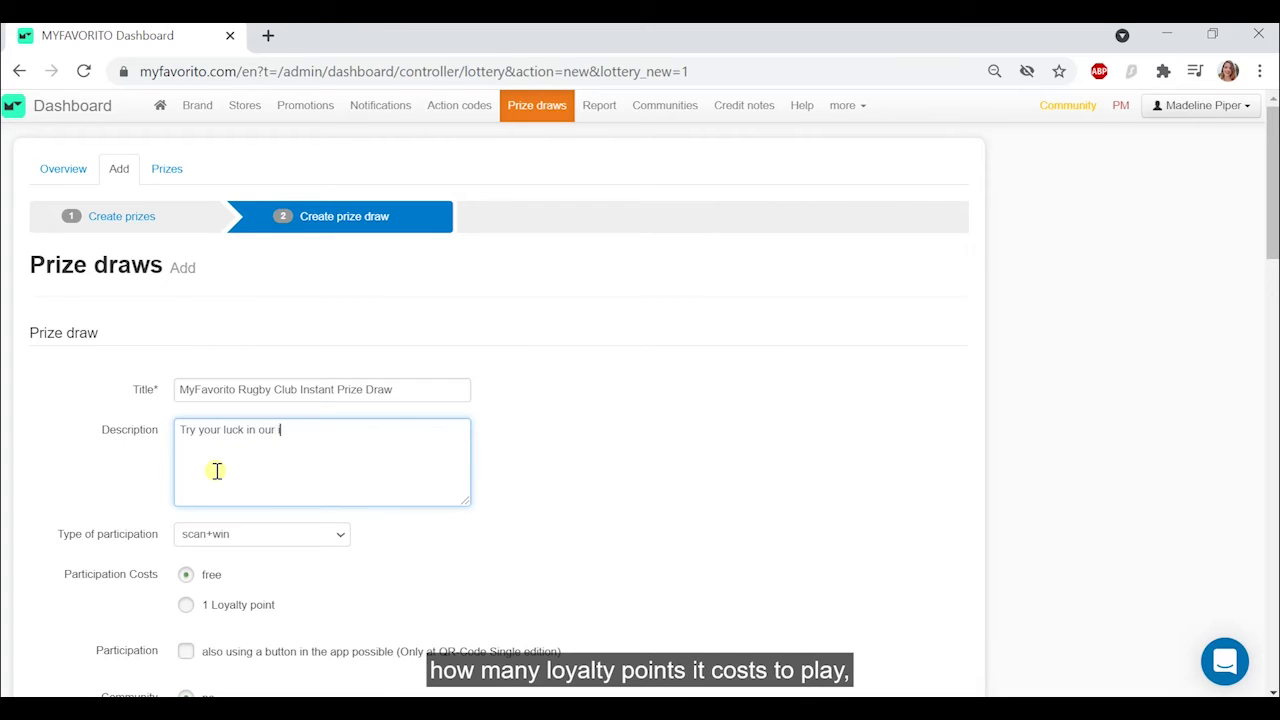
text(nstant prize)
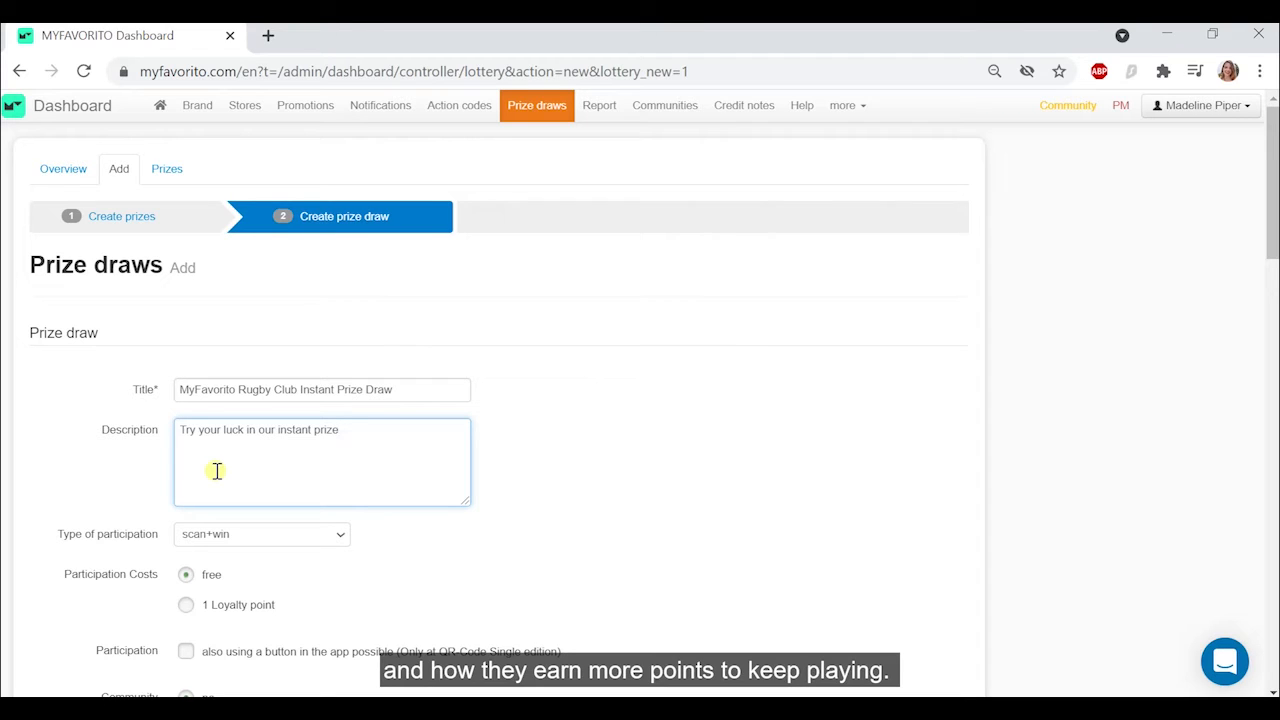
text( draw and )
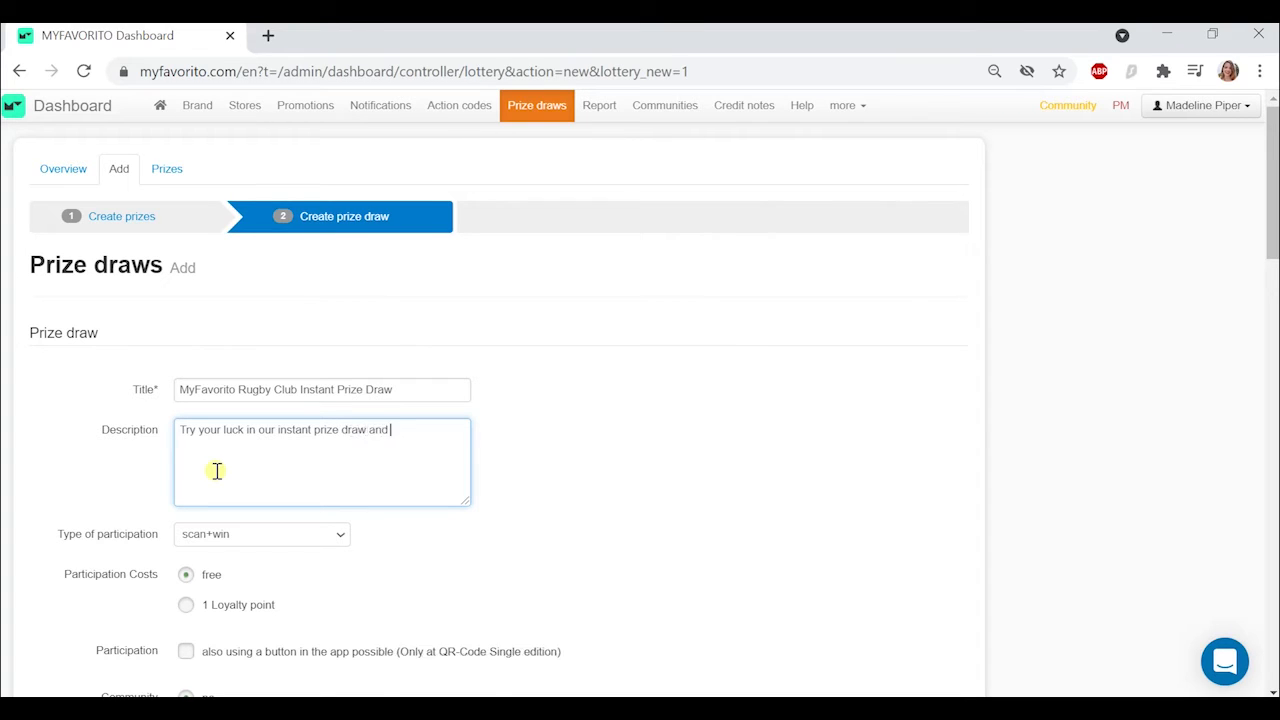
text(win great prizes! Each turn costs 1 l)
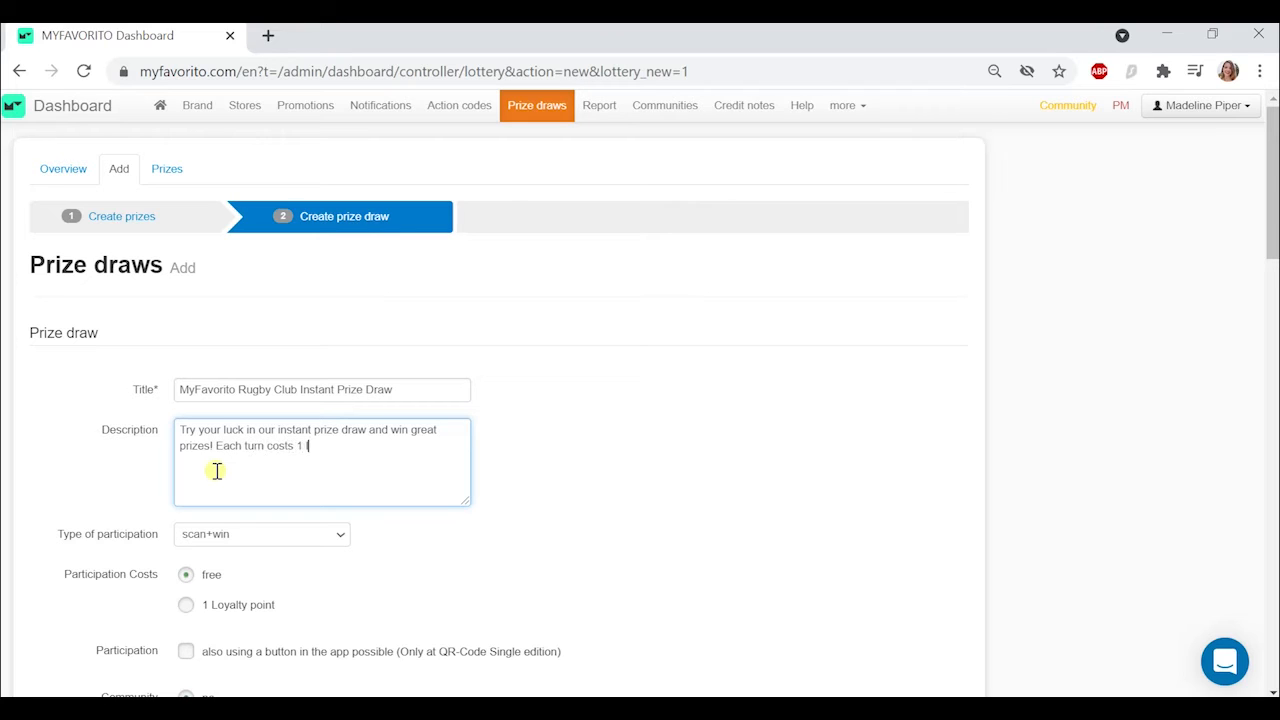
text(oyalty point. Earn more loyalty)
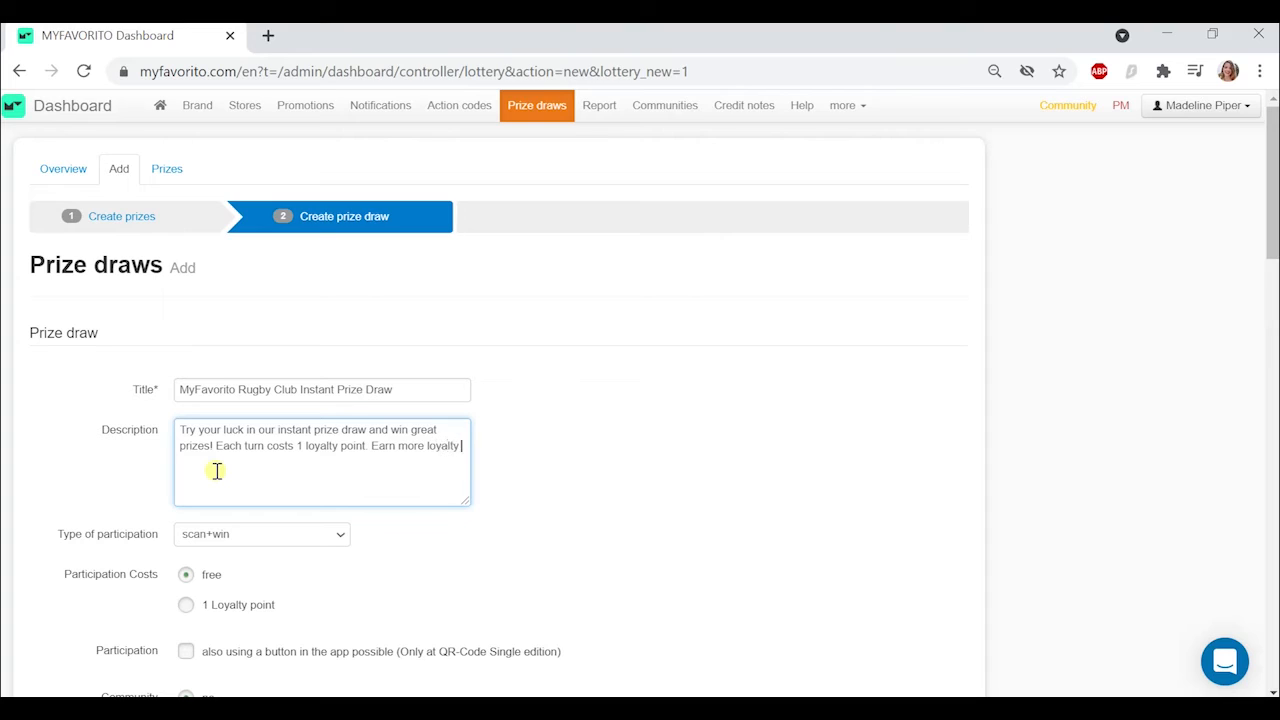
text( points by shopping with our sponsors, wat)
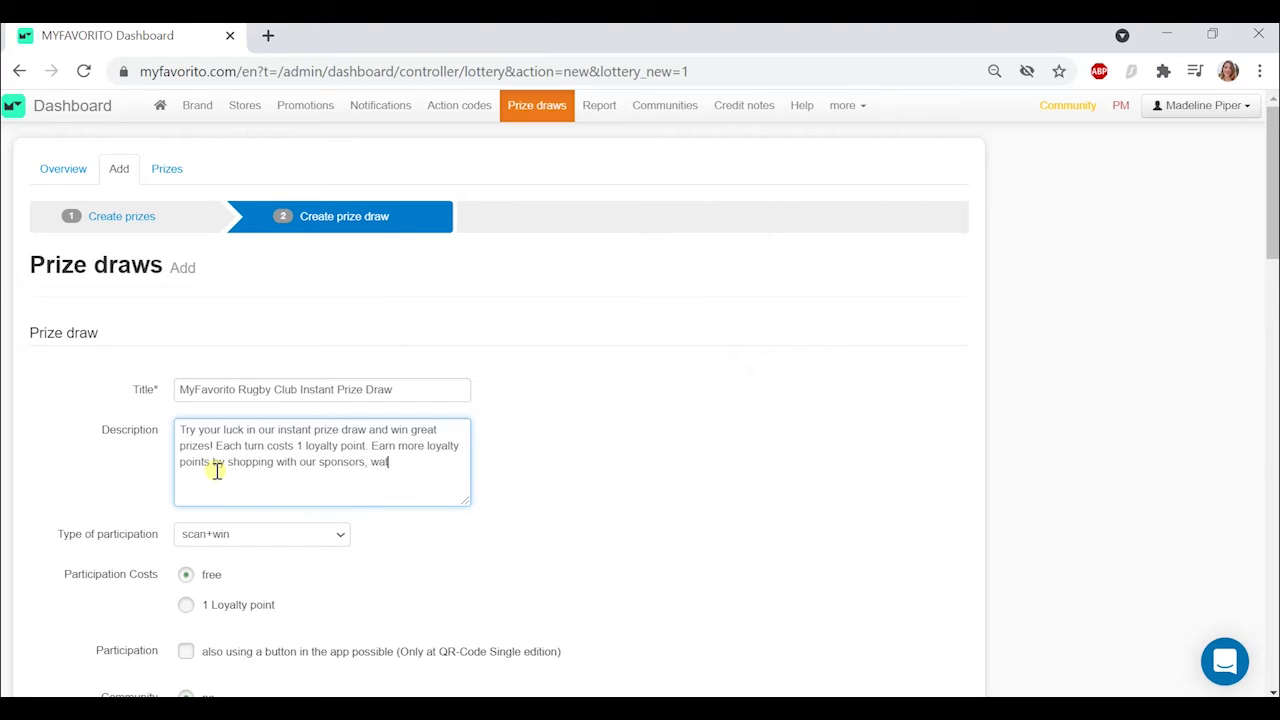
text(or referring your friends!)
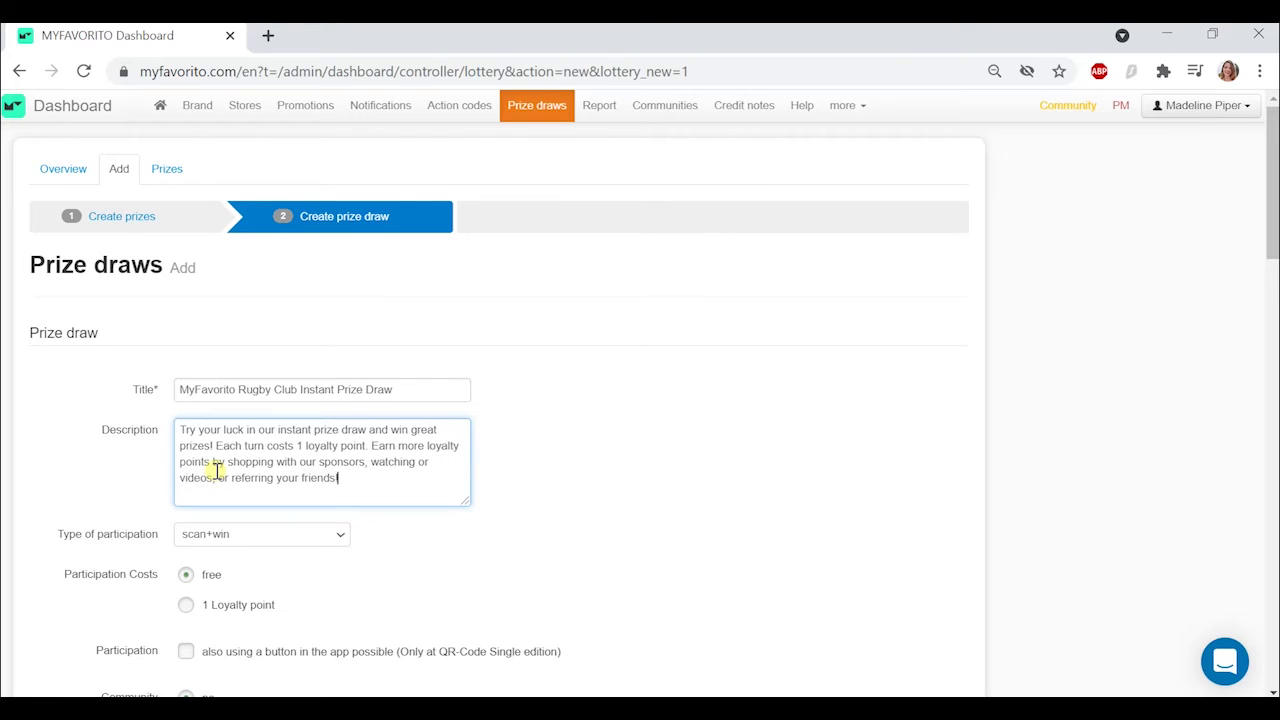
- Set the participation cost to 1 loyalty point and assign the draw to the MyFavorito Rugby Club community and its Fan Shop store
scroll(215, 470, down, 3)
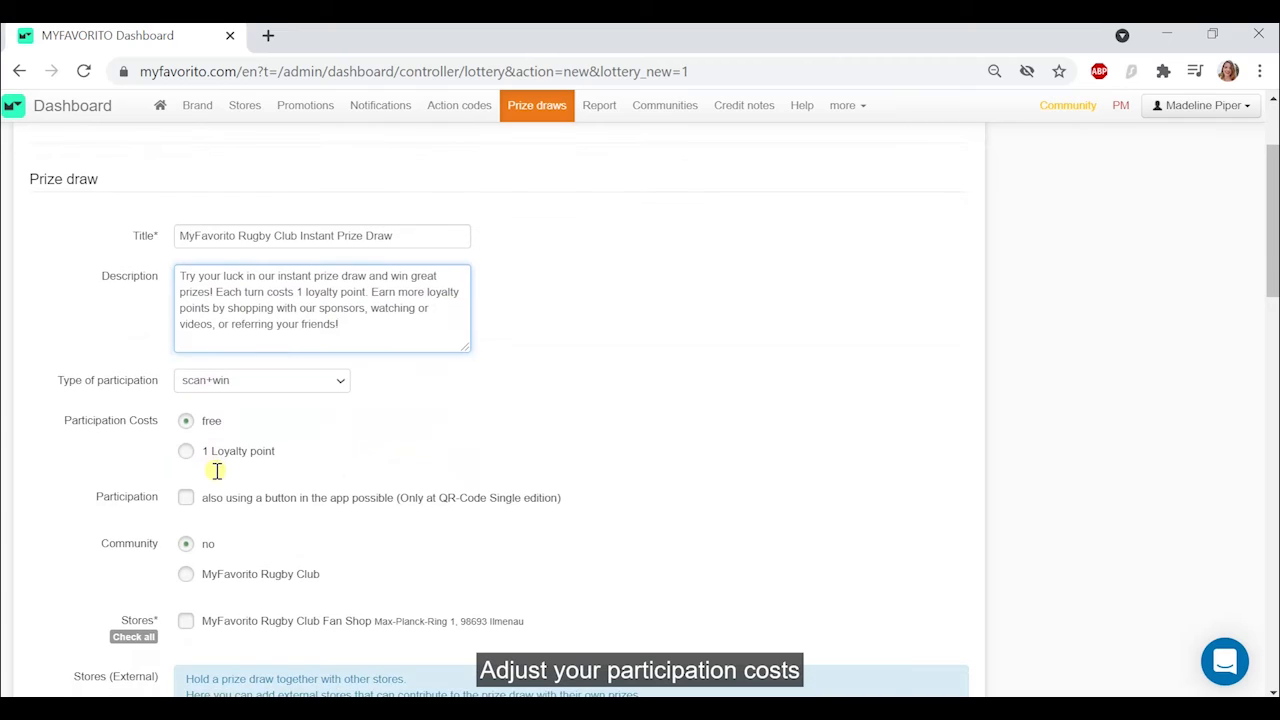
click(186, 452)
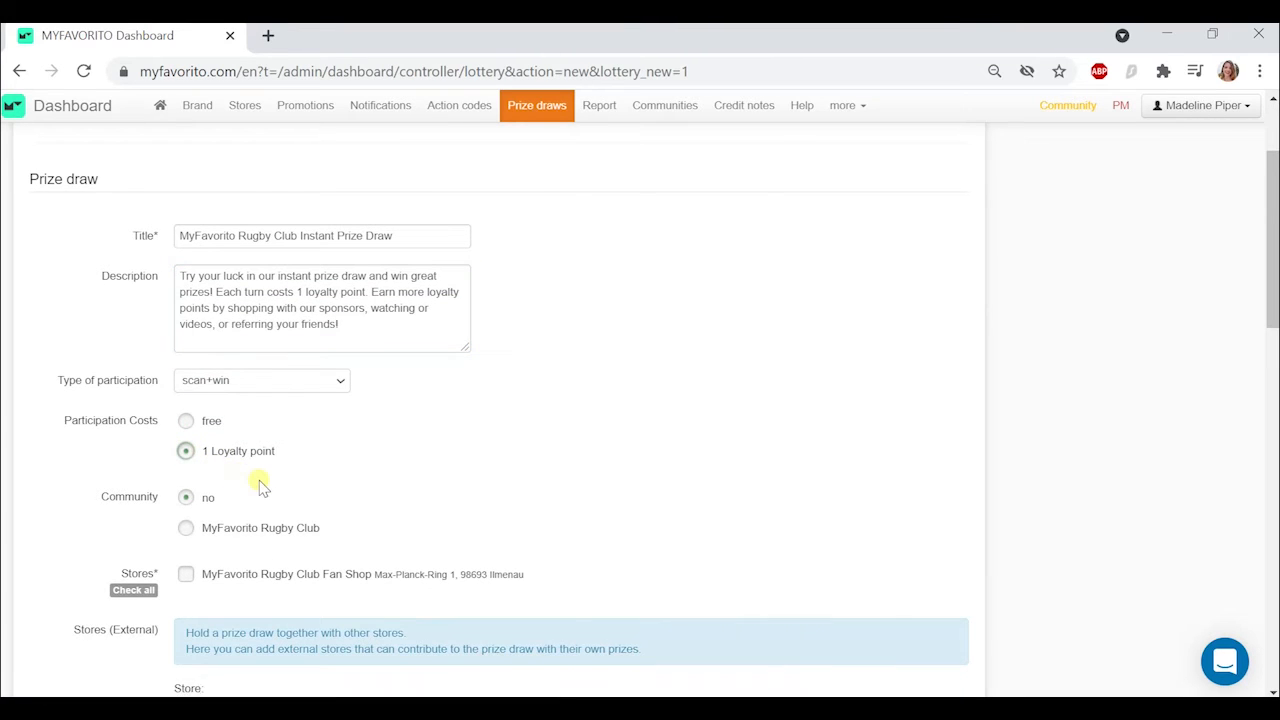
scroll(260, 485, down, 2)
click(185, 430)
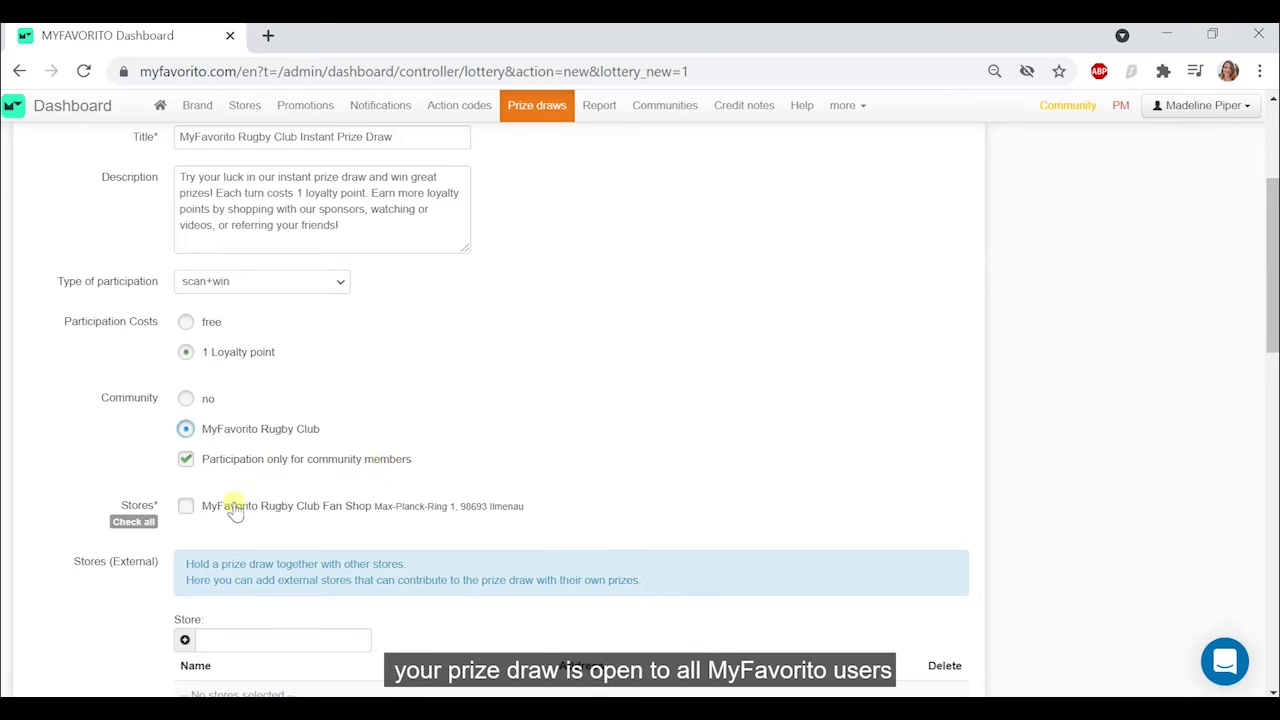
click(185, 507)
- Set the prize draw's validity period to begin on May 5 at 3 pm and end in the year 2027
scroll(184, 512, down, 5)
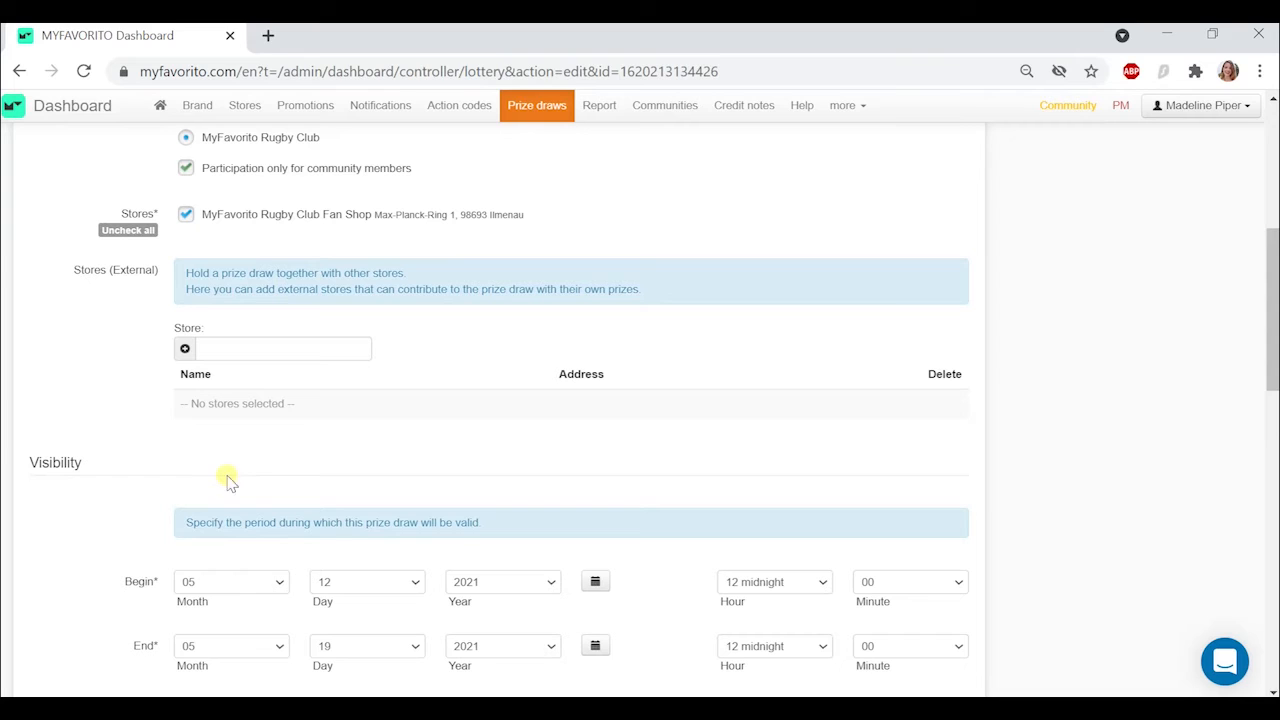
scroll(235, 483, down, 1)
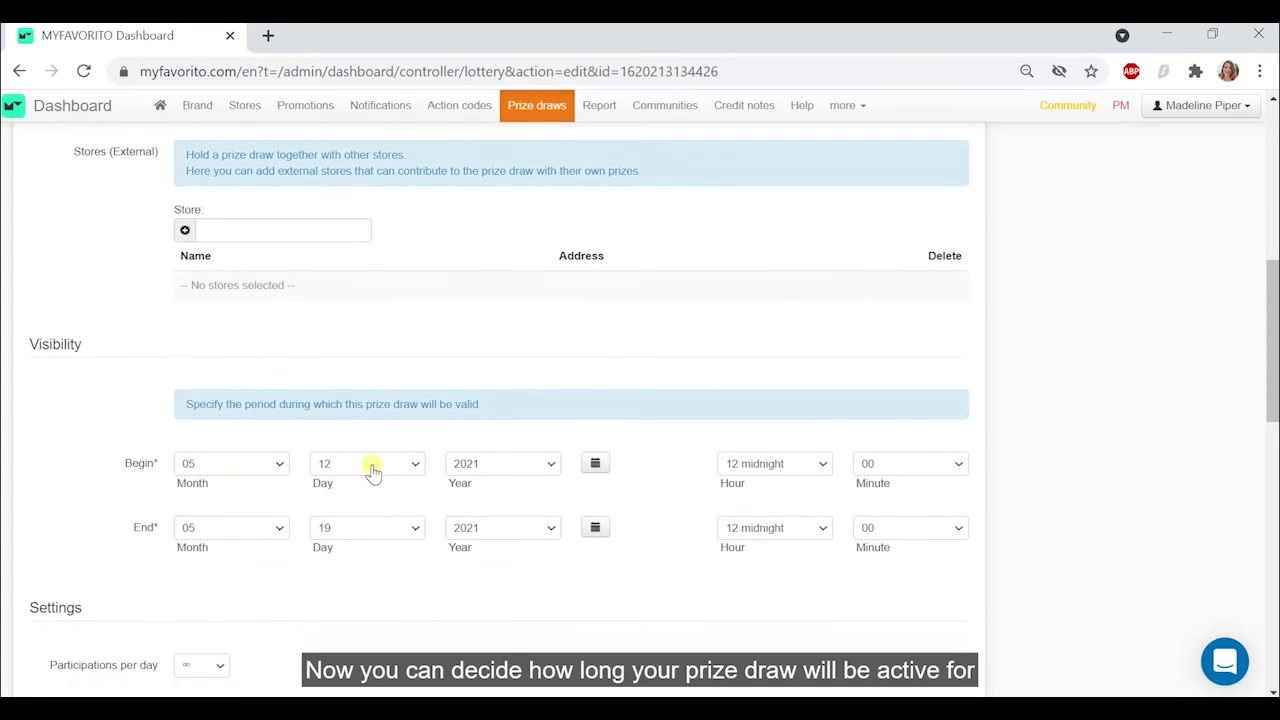
click(409, 473)
scroll(371, 271, down, 1)
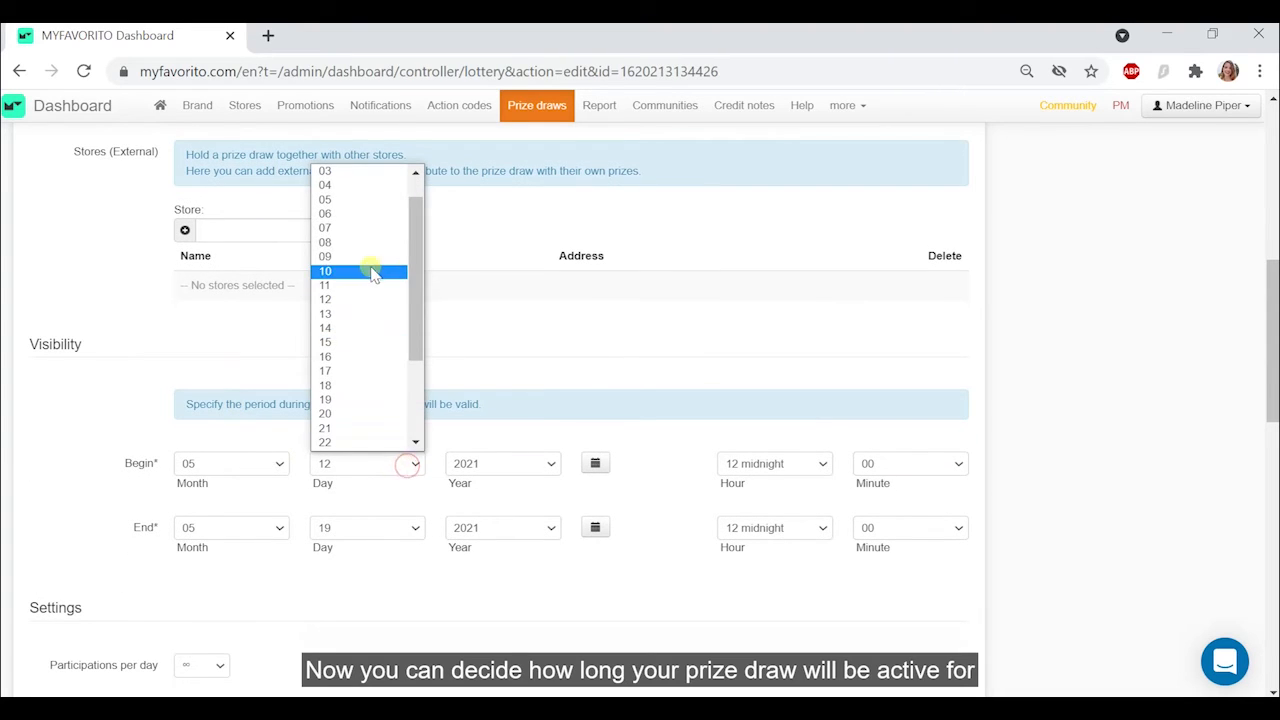
click(365, 201)
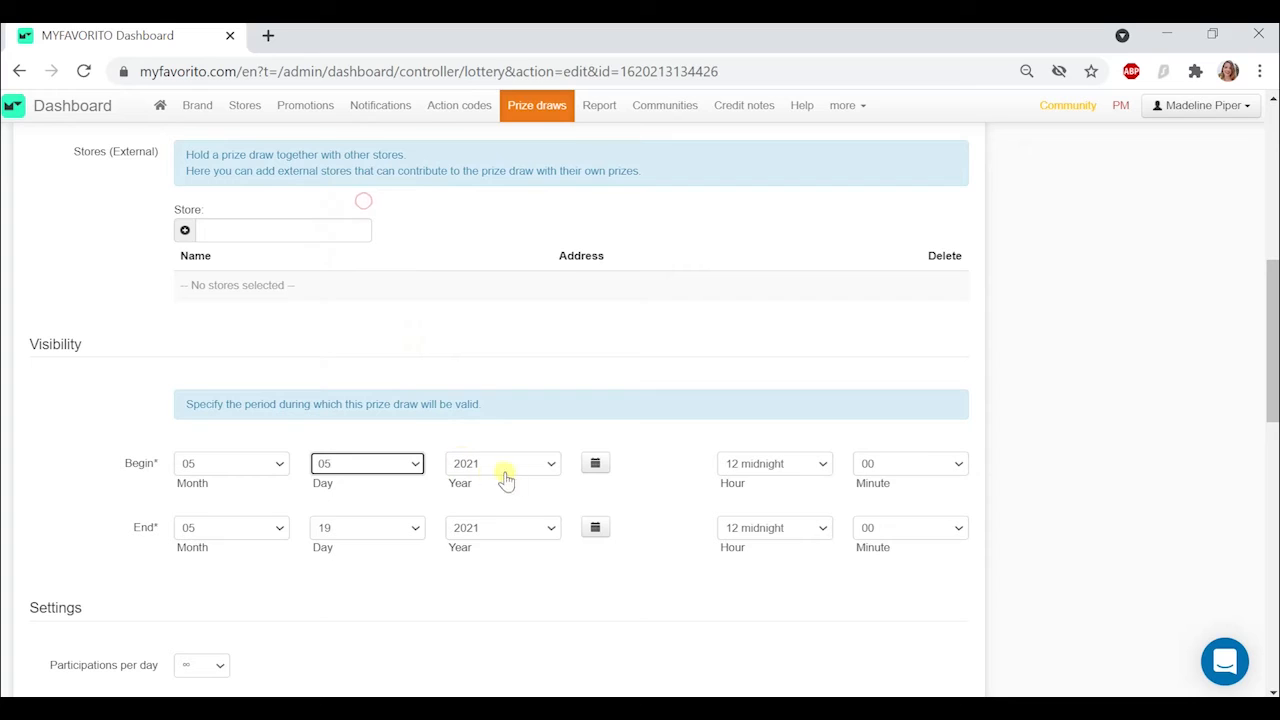
click(806, 463)
click(772, 385)
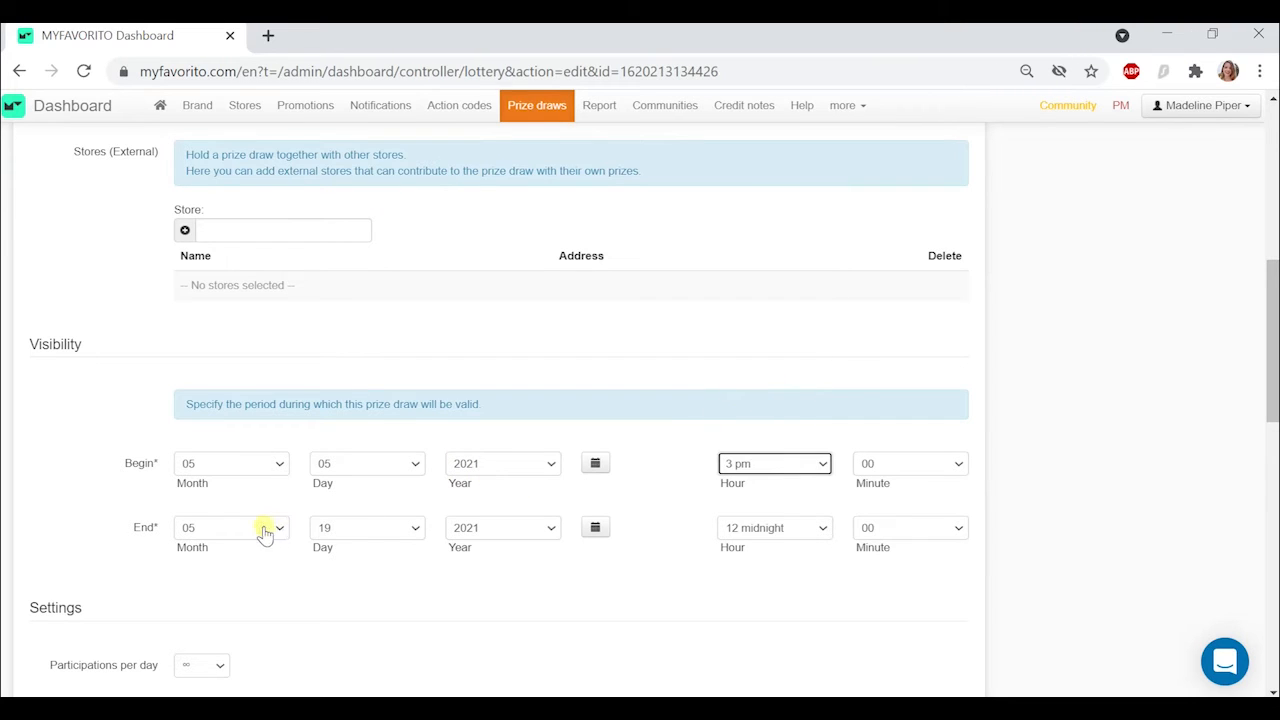
click(470, 540)
click(480, 377)
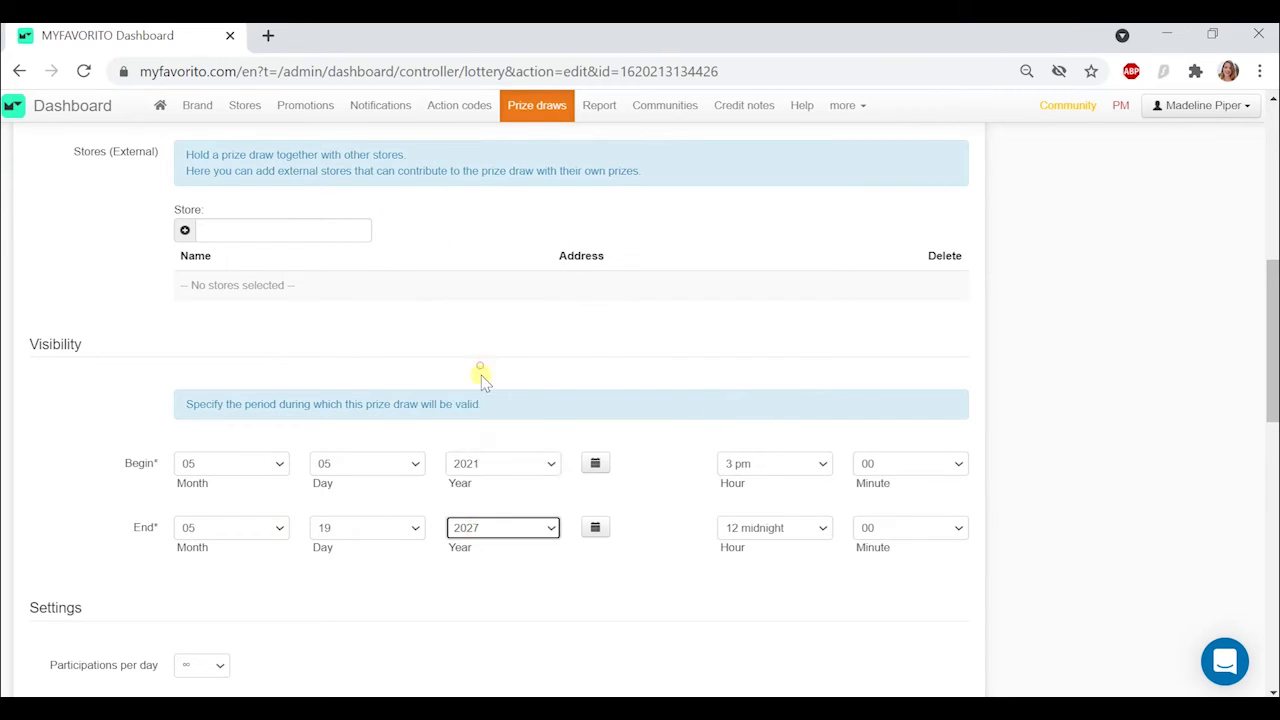
- Keep the prize draw's participations per day set to unlimited (∞)
scroll(530, 592, down, 2)
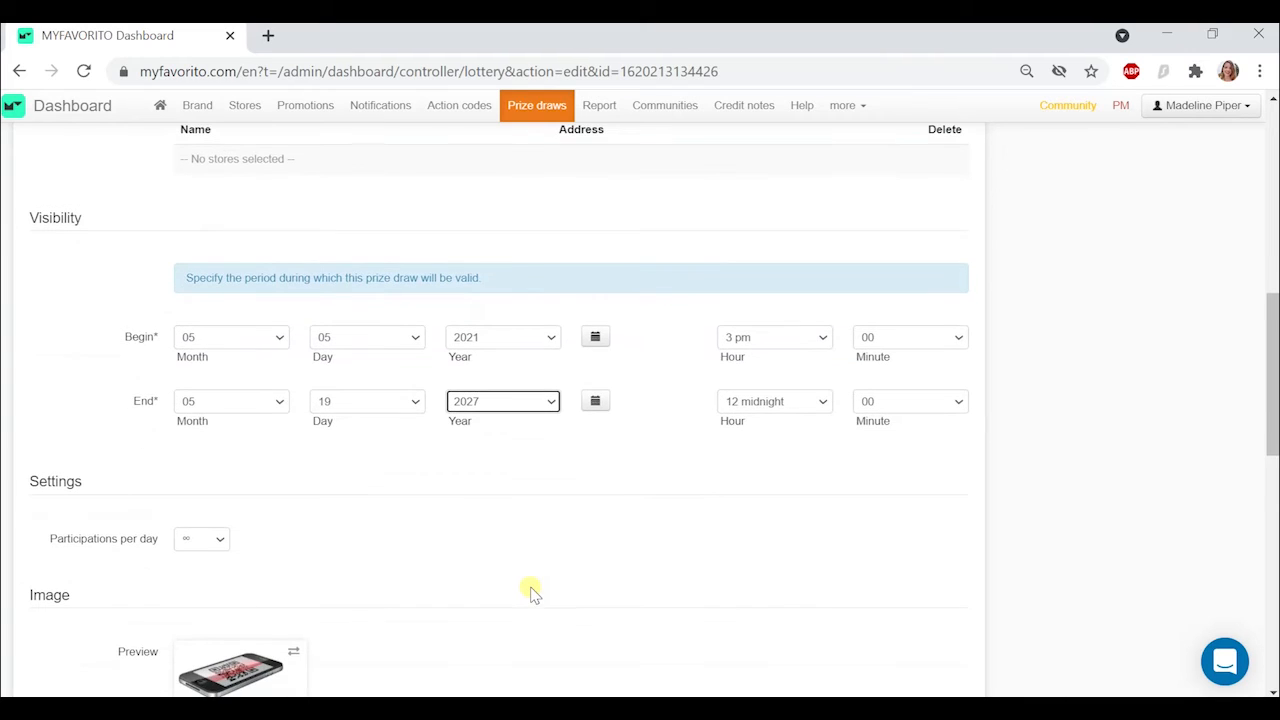
click(214, 541)
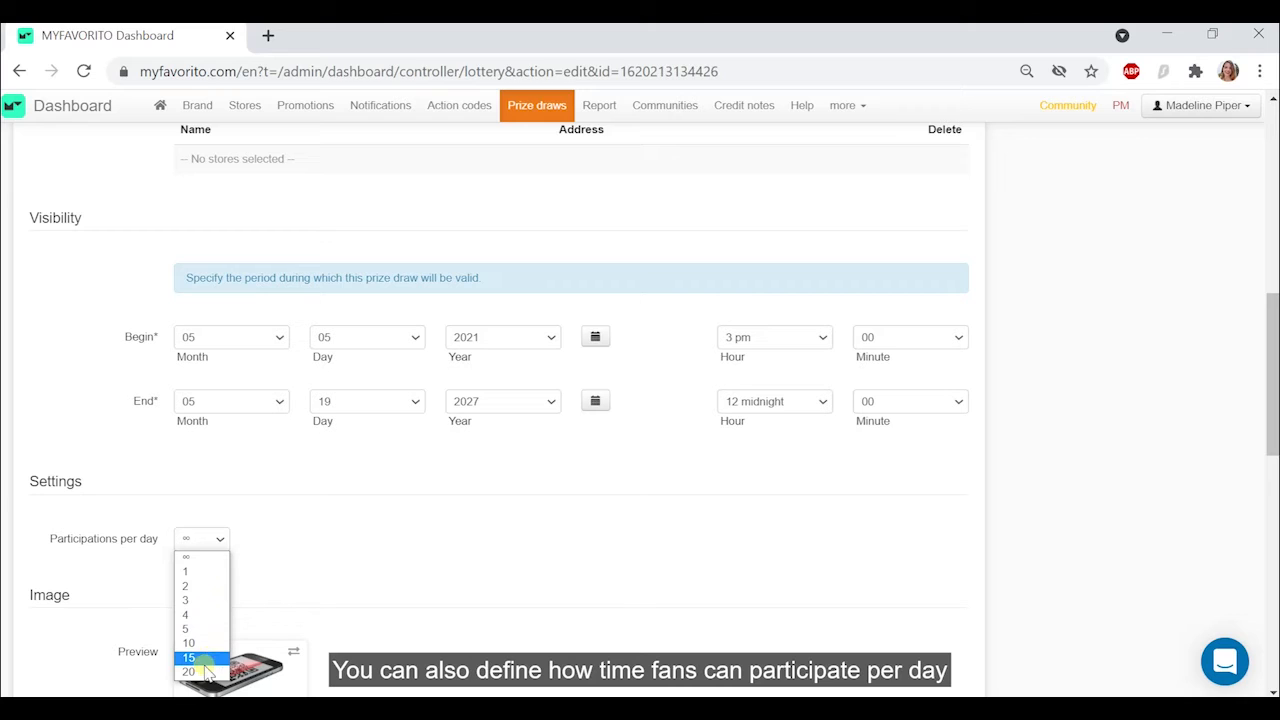
click(209, 558)
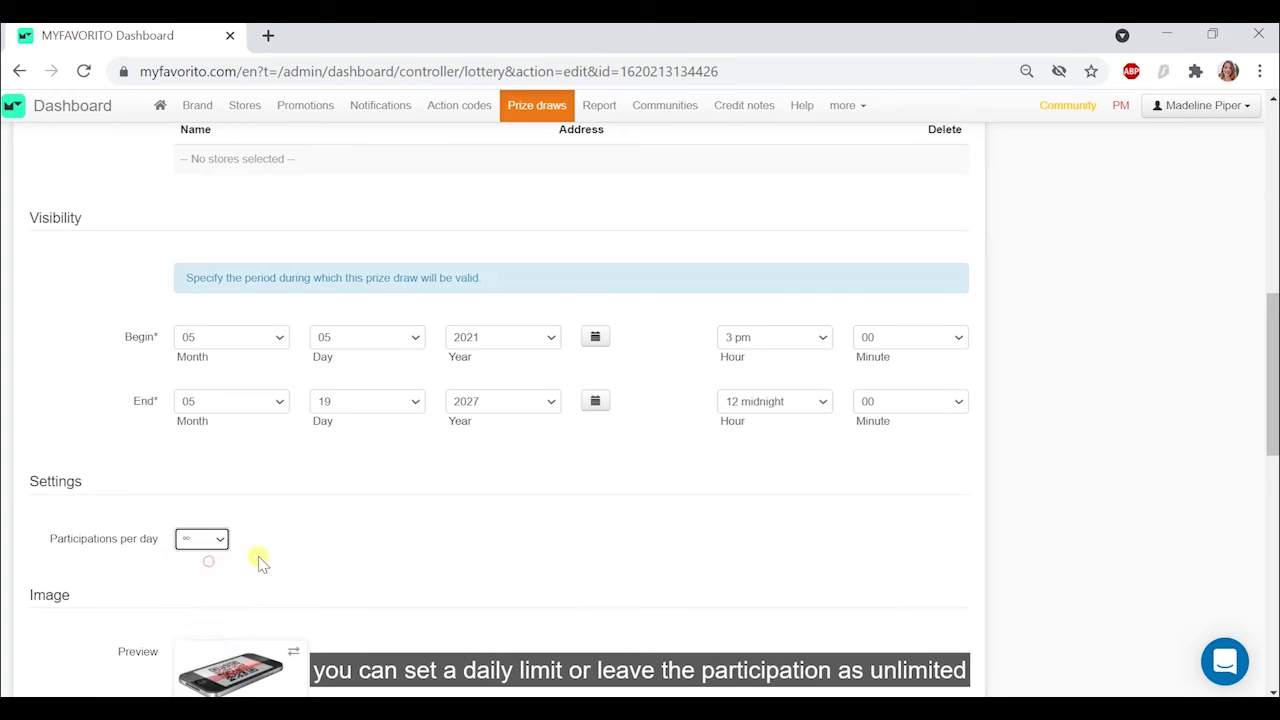
- Replace the prize draw's default image with the "prize draw" picture from the MY_FAVORITO folder
scroll(367, 541, down, 1)
scroll(367, 541, down, 1)
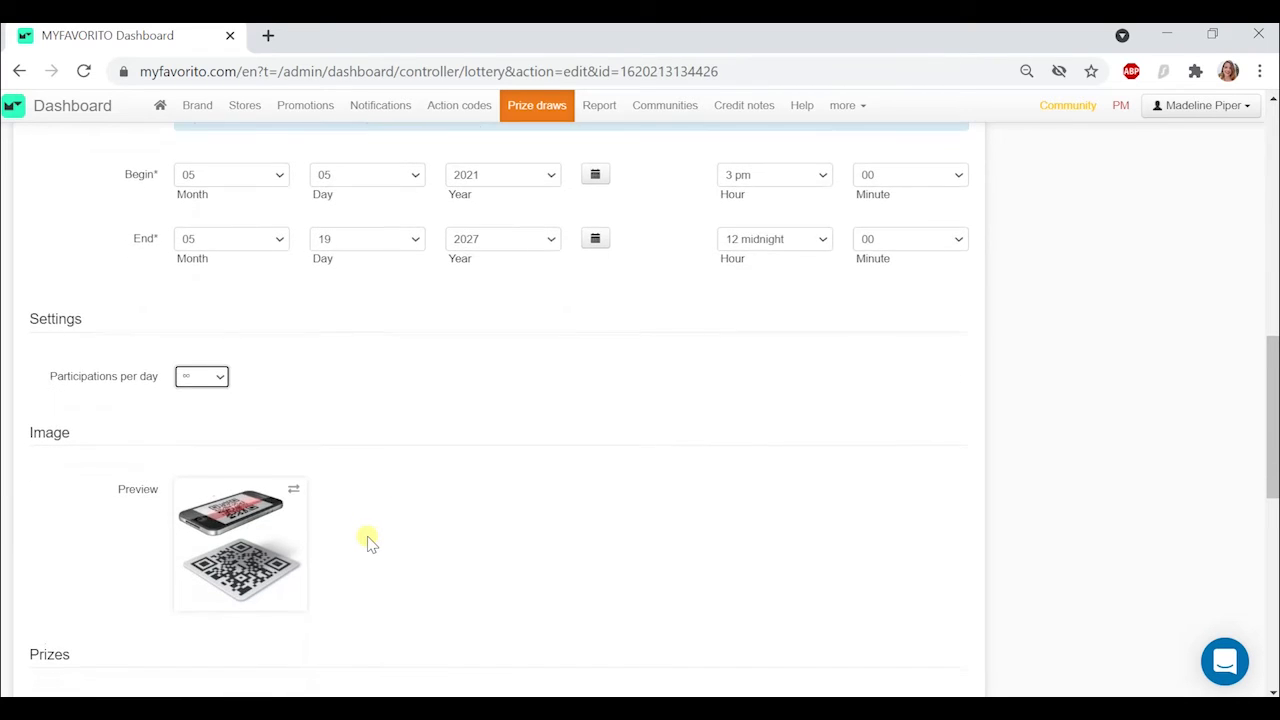
click(245, 537)
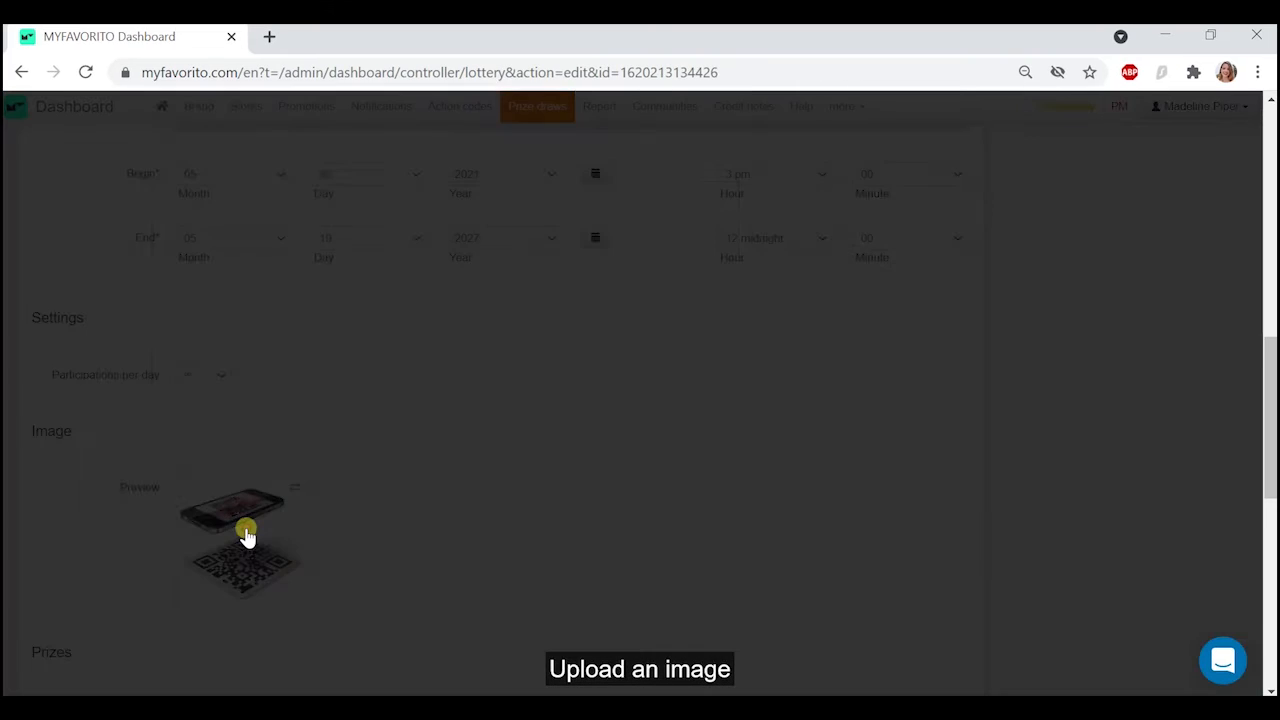
click(299, 223)
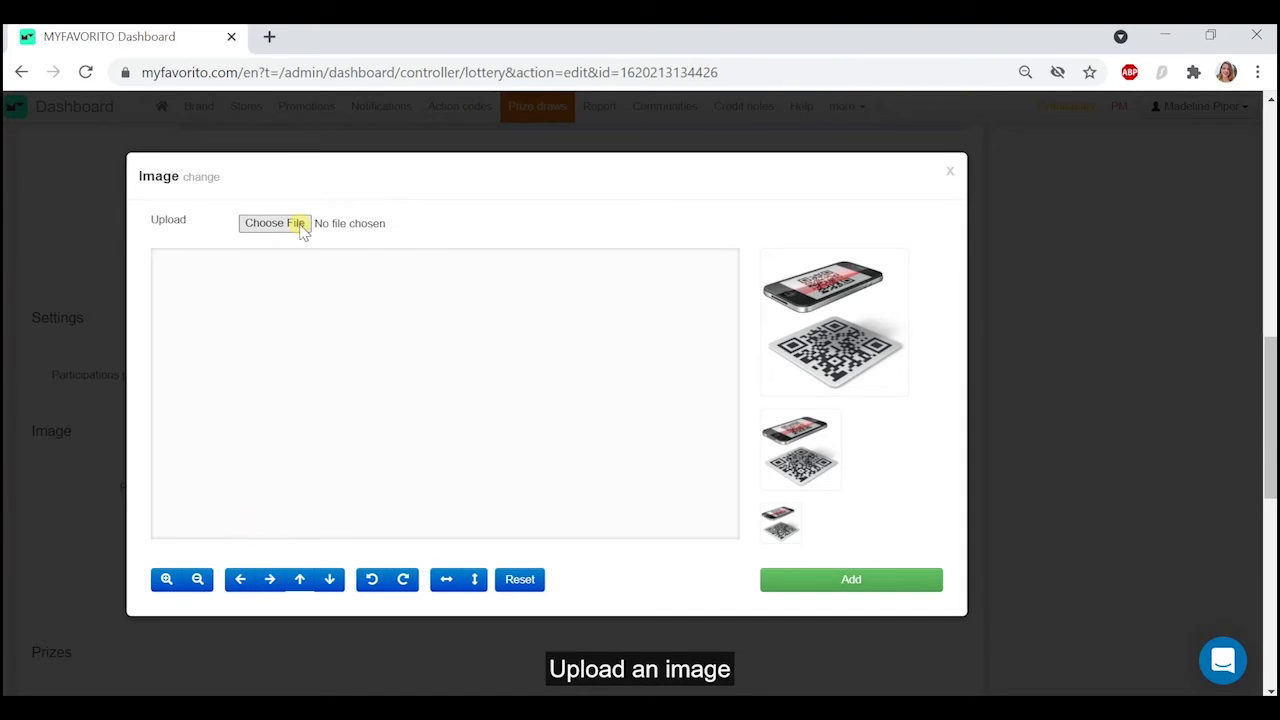
scroll(250, 528, down, 2)
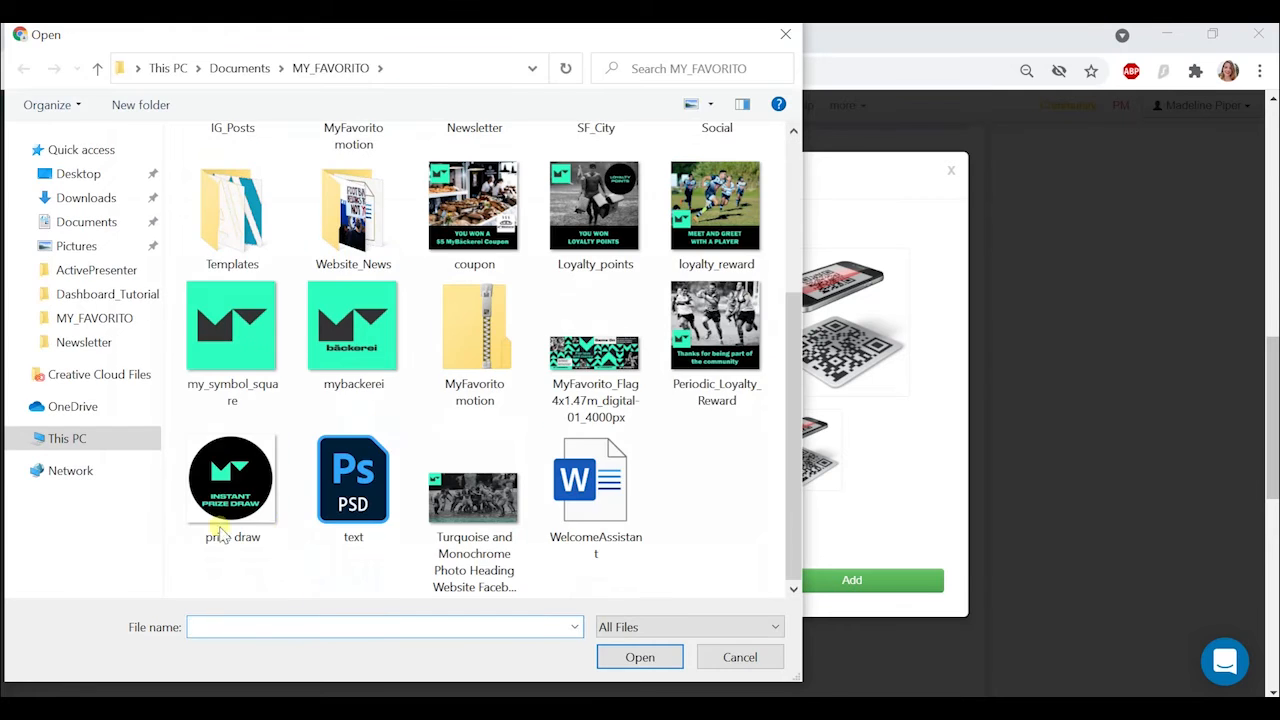
click(214, 528)
click(659, 660)
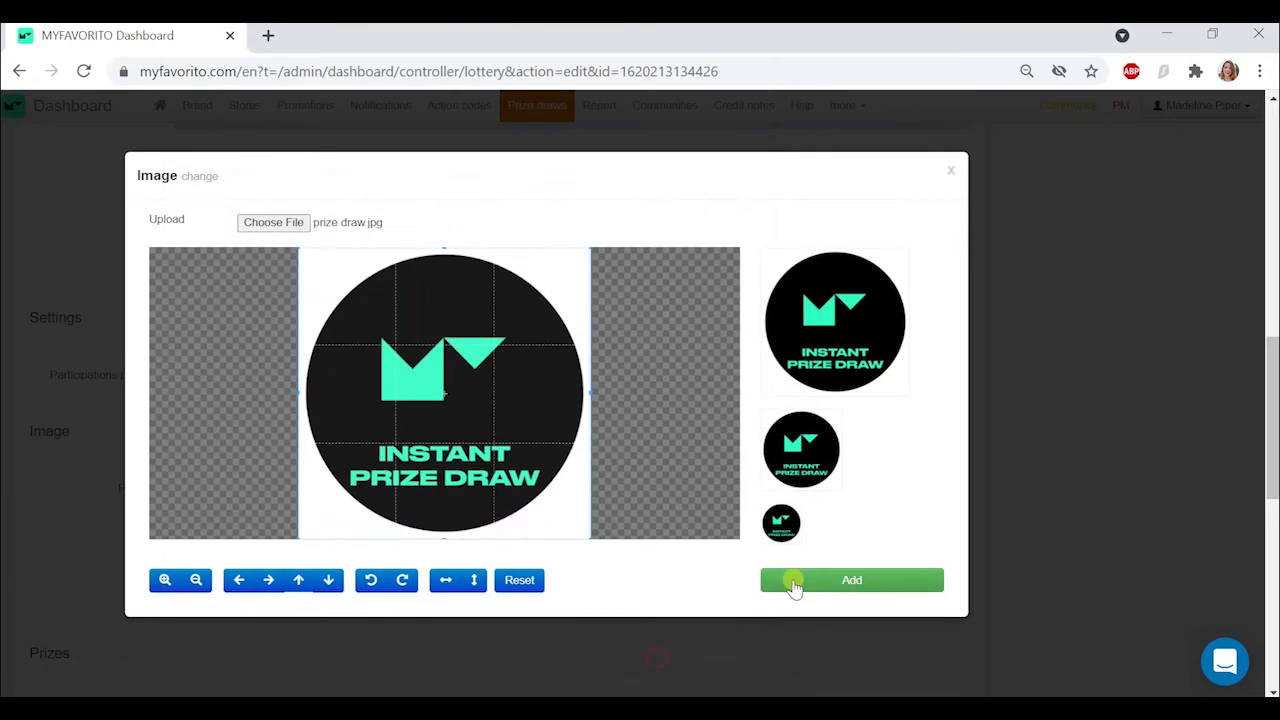
click(851, 581)
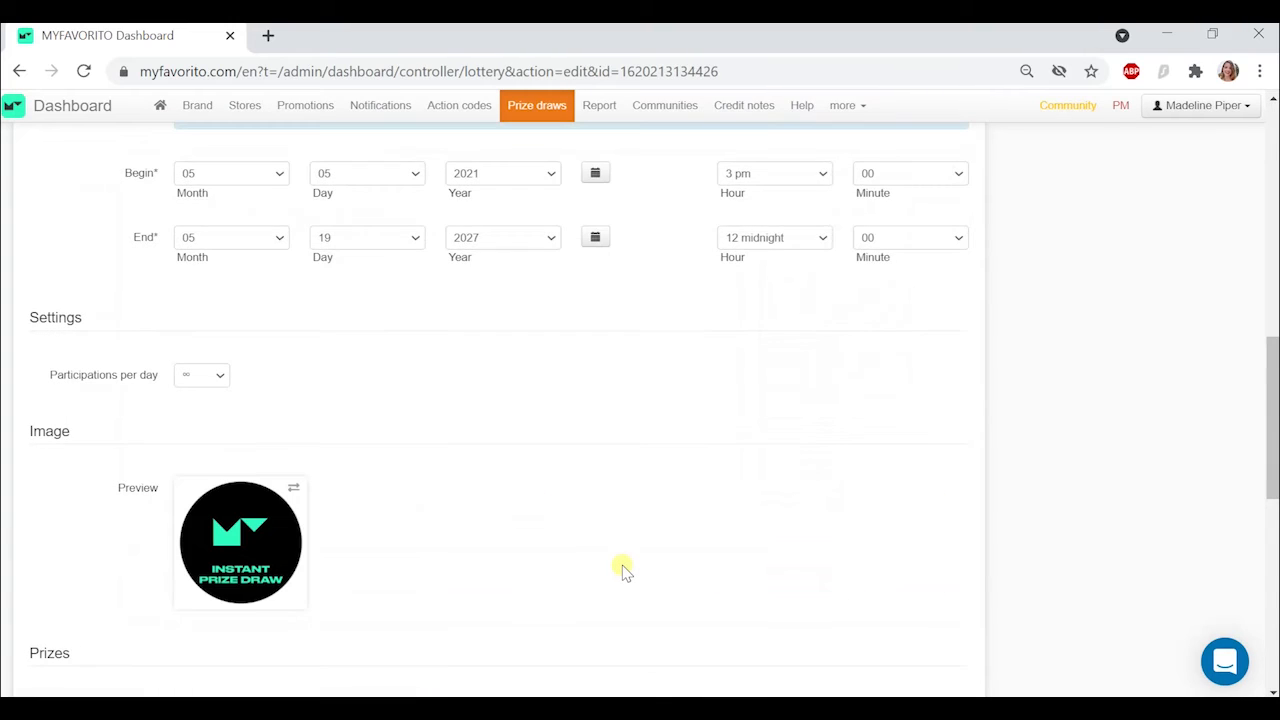
- Add the $5 MyBackerai coupon to the draw's prizes with a quantity of 10
scroll(423, 428, down, 2)
scroll(423, 428, down, 2)
scroll(423, 436, down, 1)
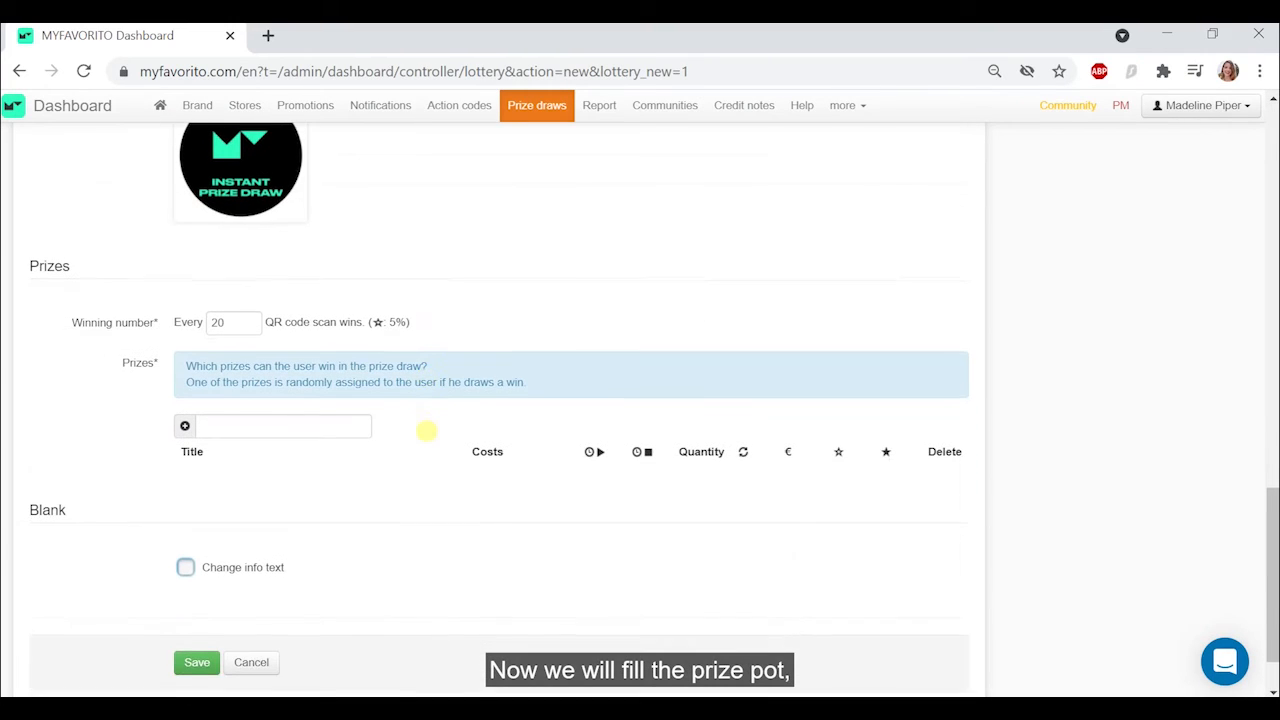
click(266, 422)
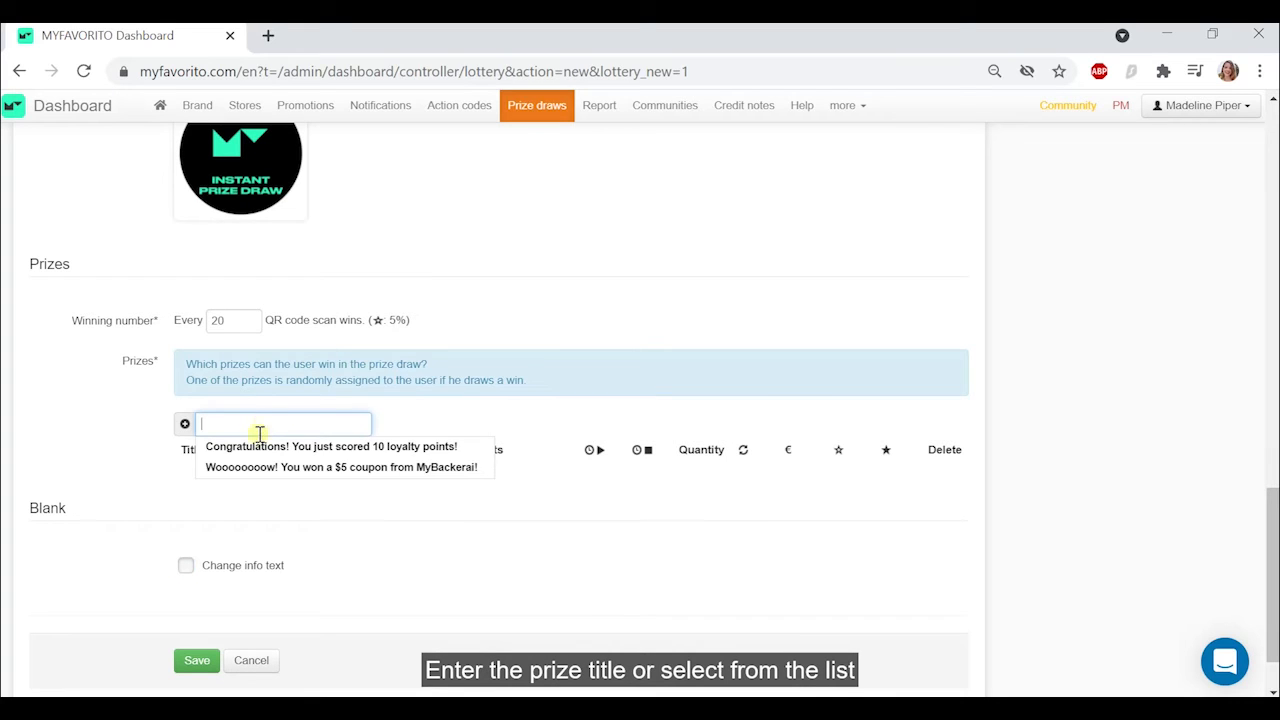
click(257, 466)
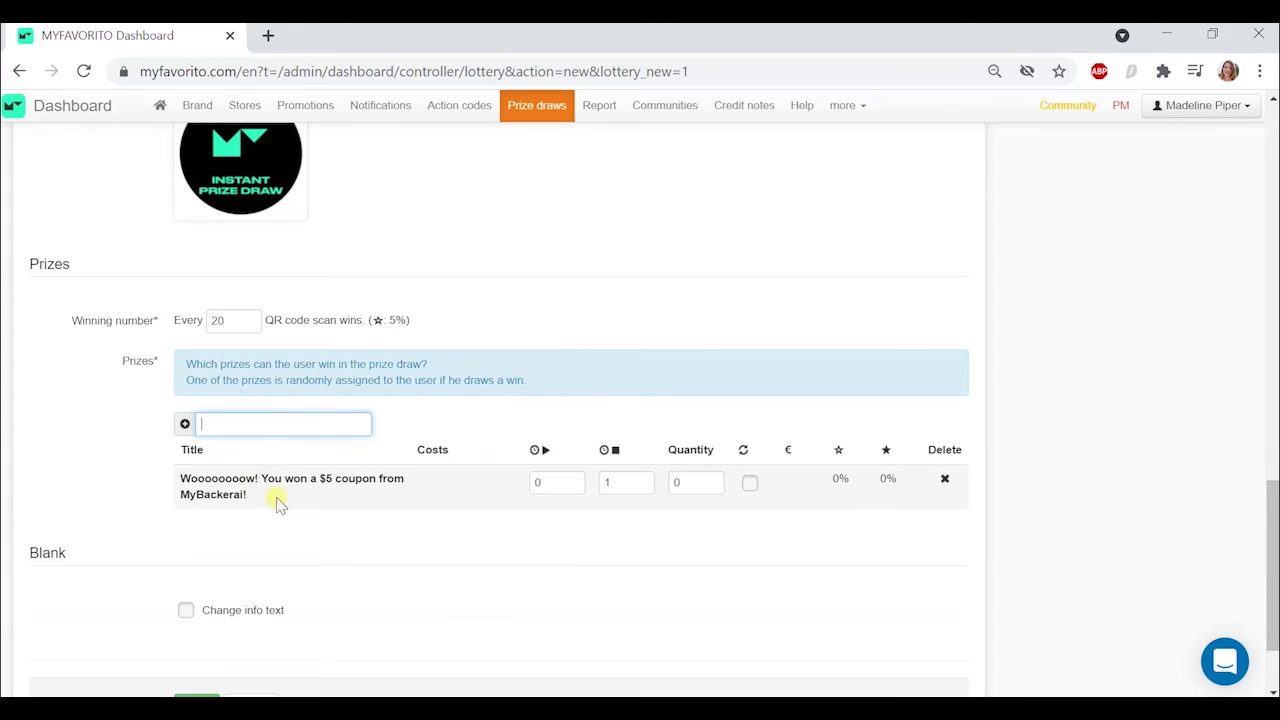
click(690, 481)
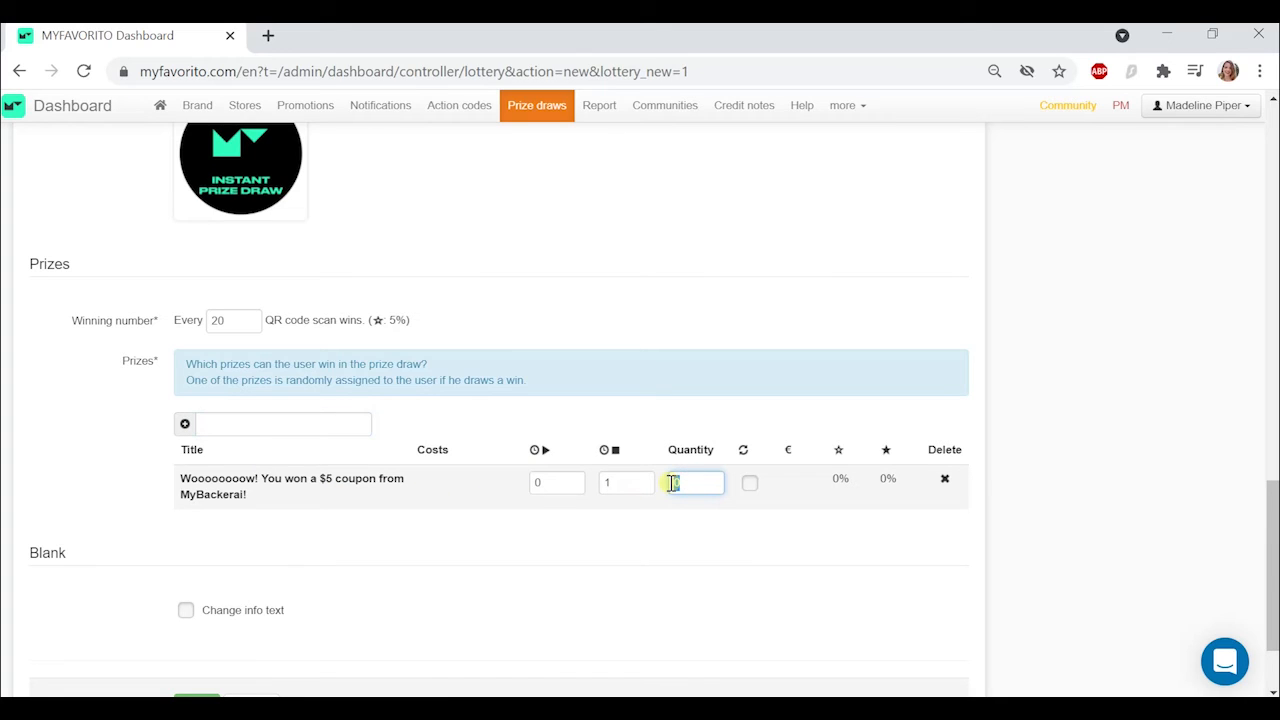
text(10)
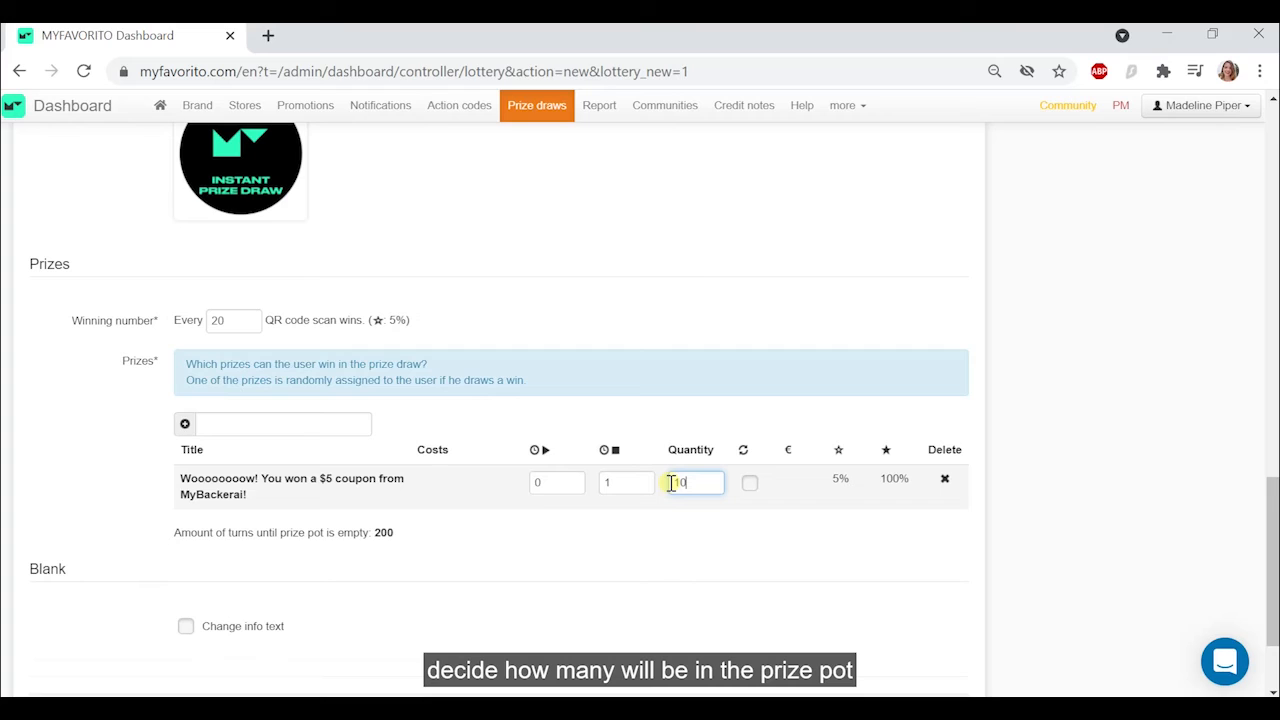
- Set the coupon prize's end of validity to 3 and have expired, unredeemed coupons added back to the prize draw
click(613, 481)
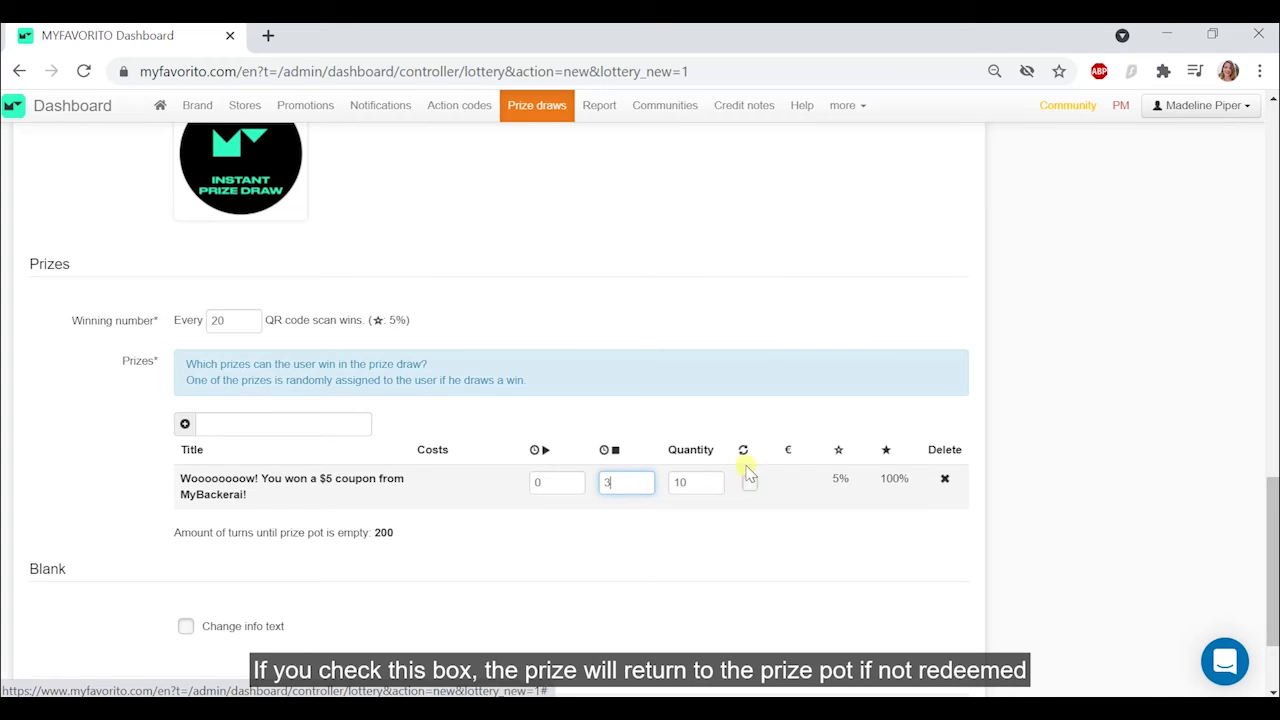
mouse_move(746, 453)
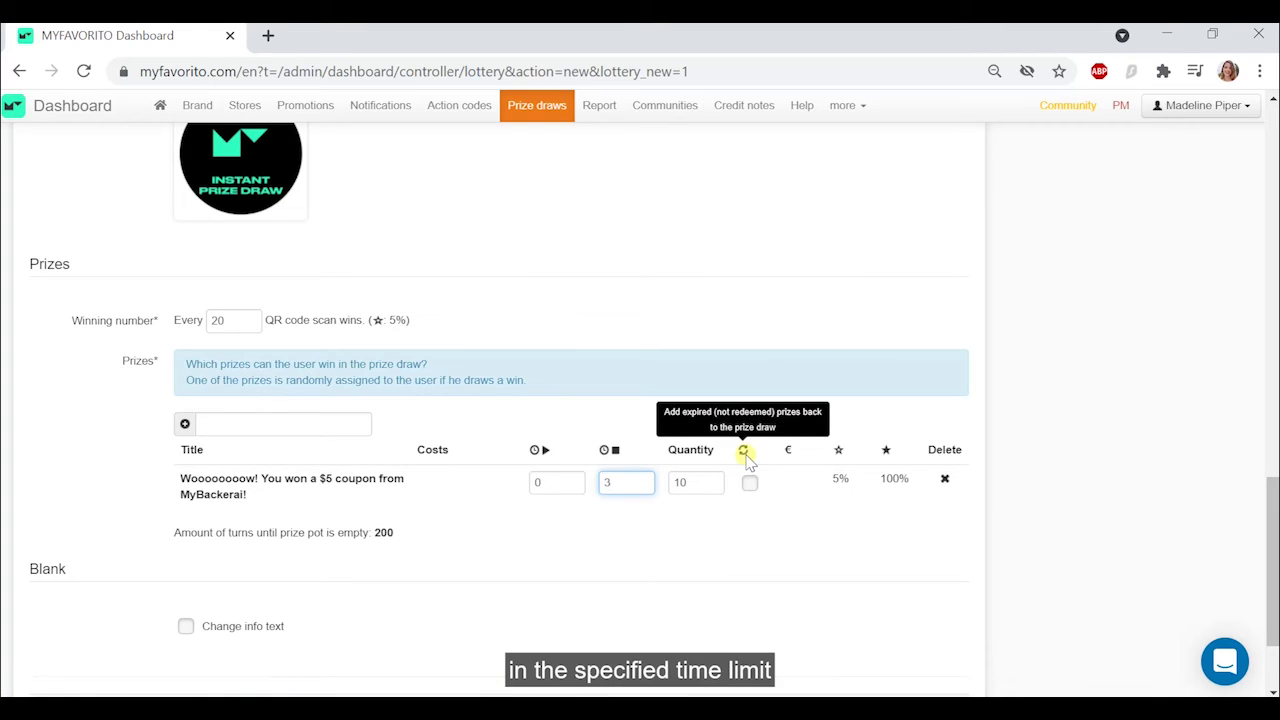
click(751, 485)
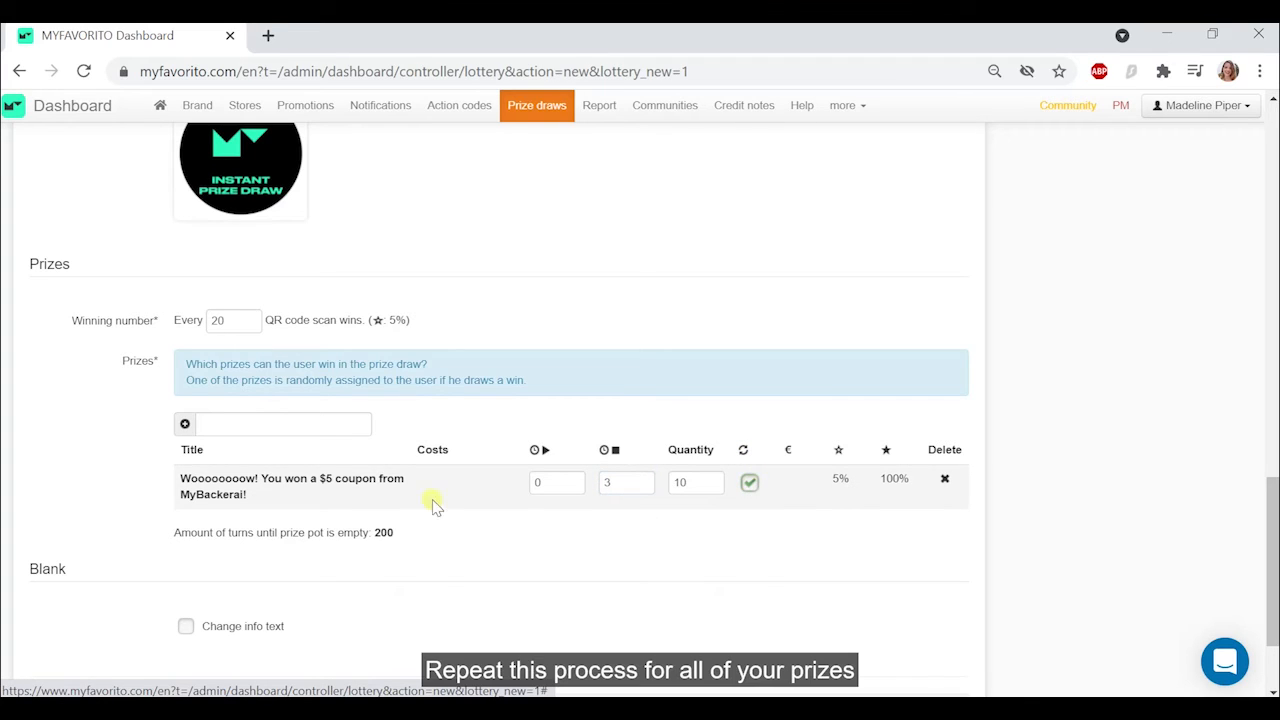
- Add the 10 loyalty points prize to the draw with a quantity of 100
click(315, 428)
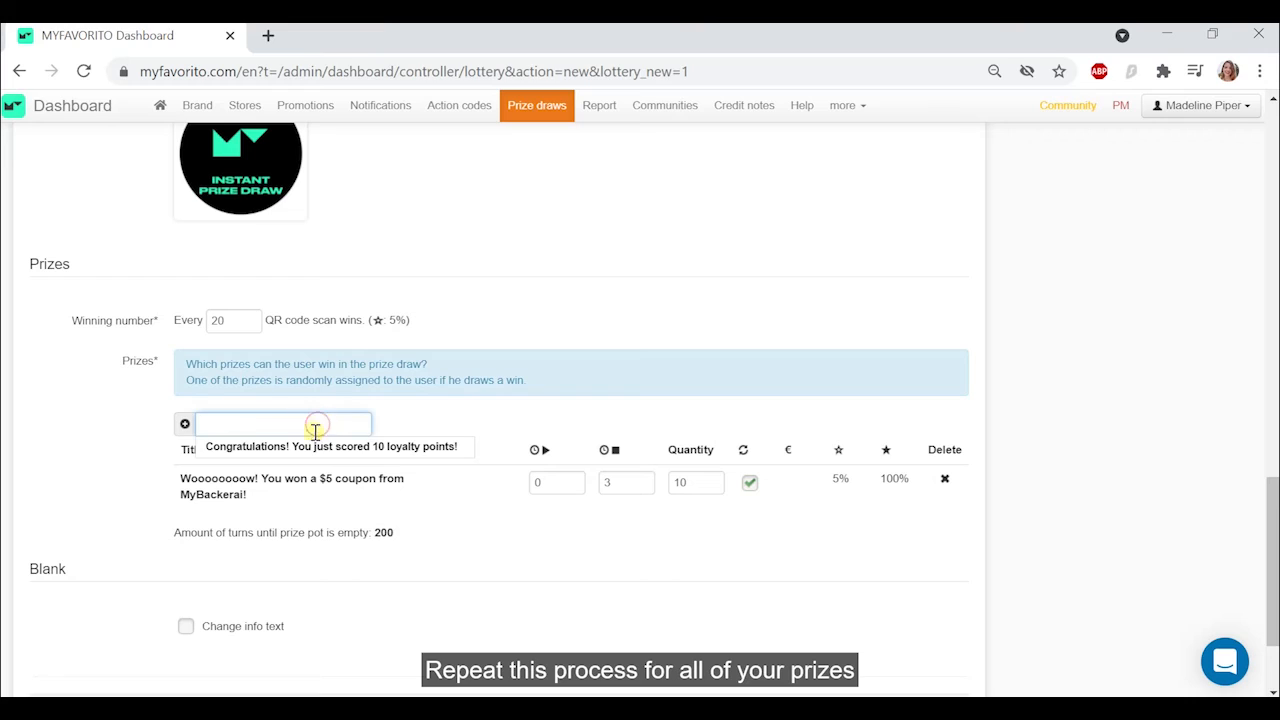
click(306, 447)
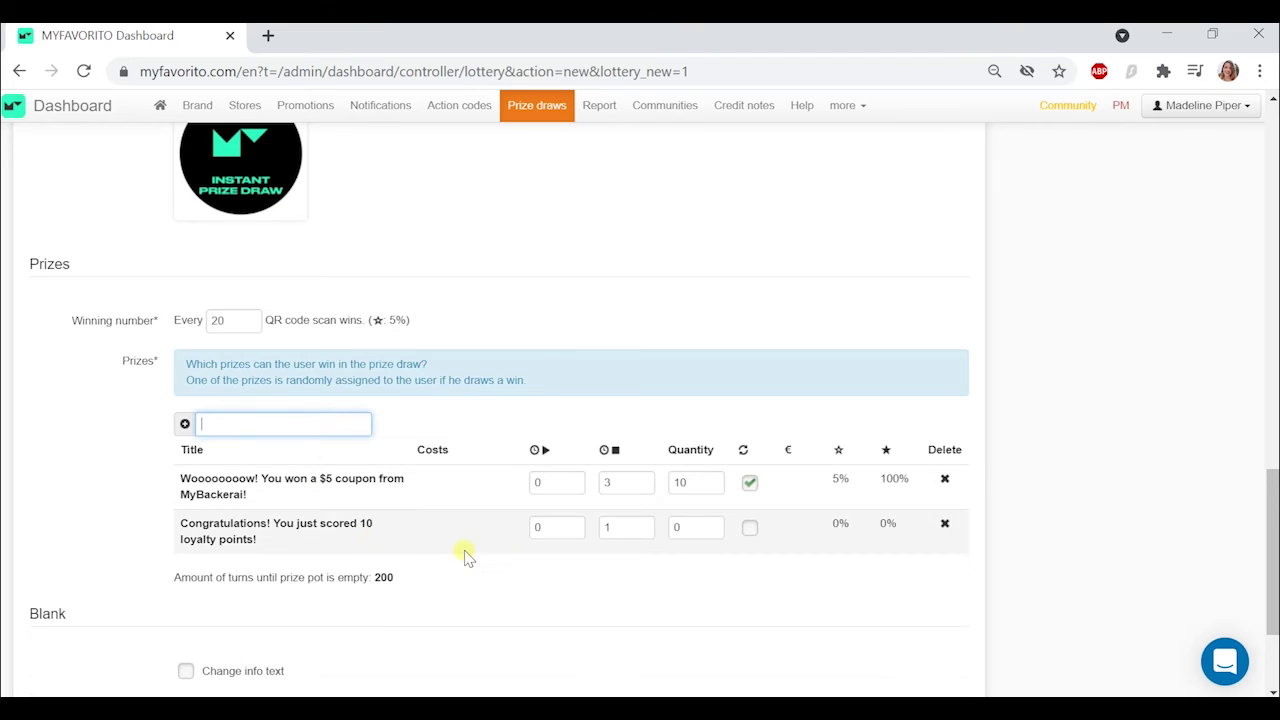
double_click(678, 527)
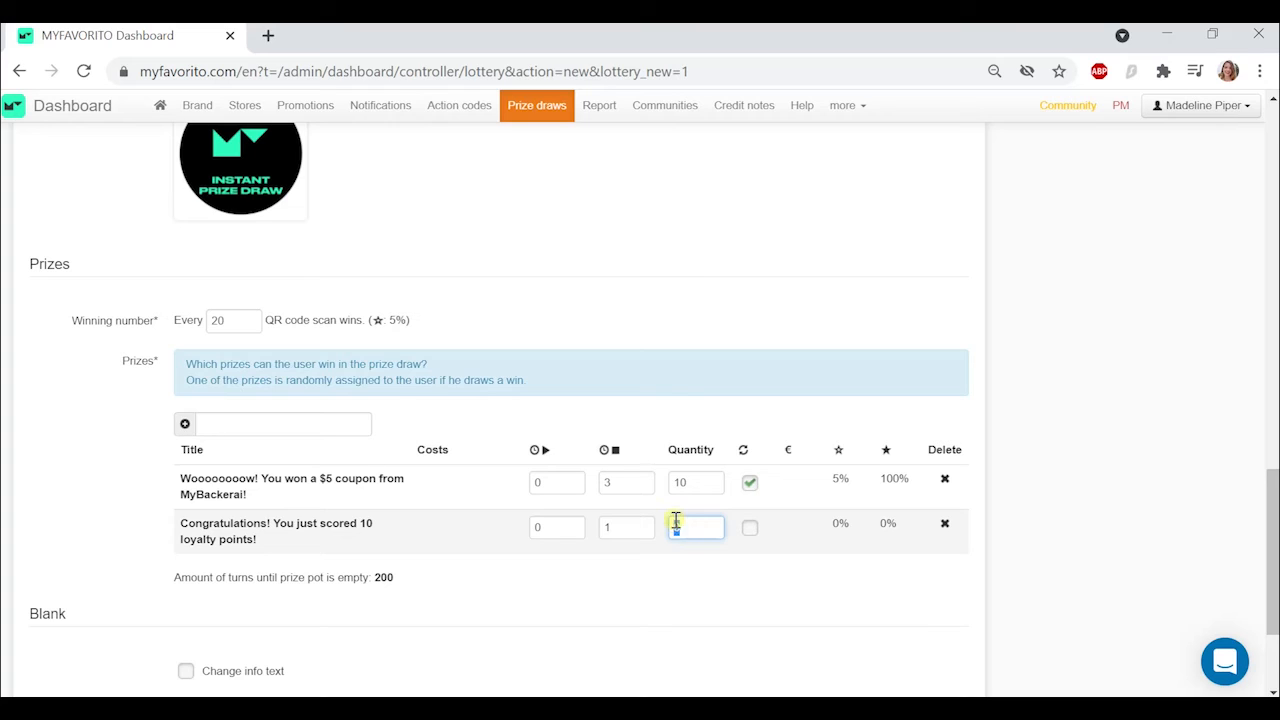
text(100)
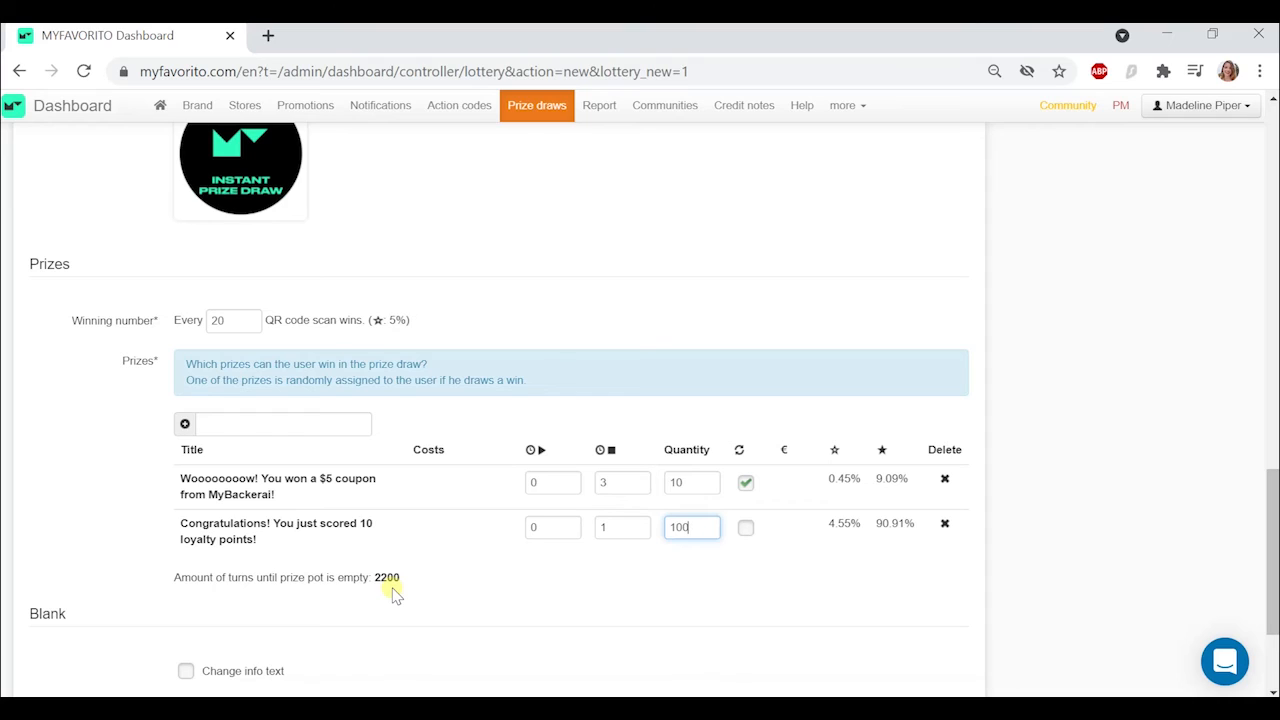
- Set the winning number so that every 5th QR code scan wins
click(235, 319)
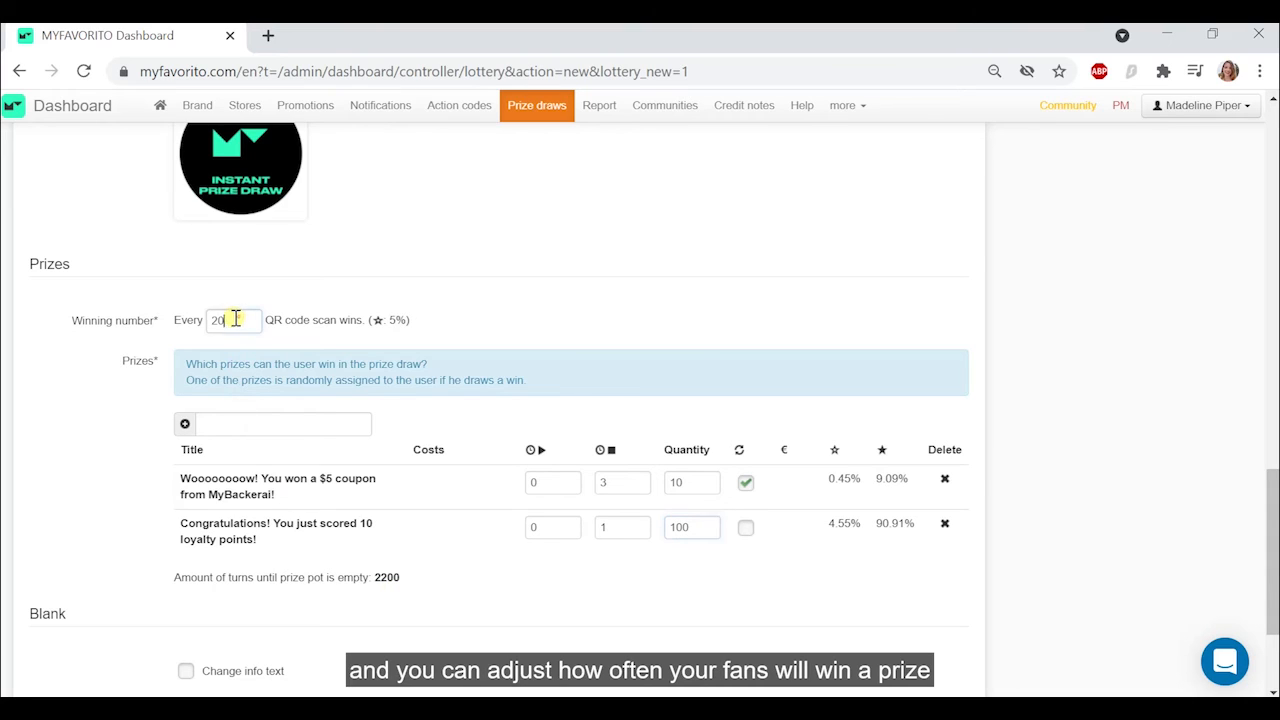
double_click(235, 319)
text(5)
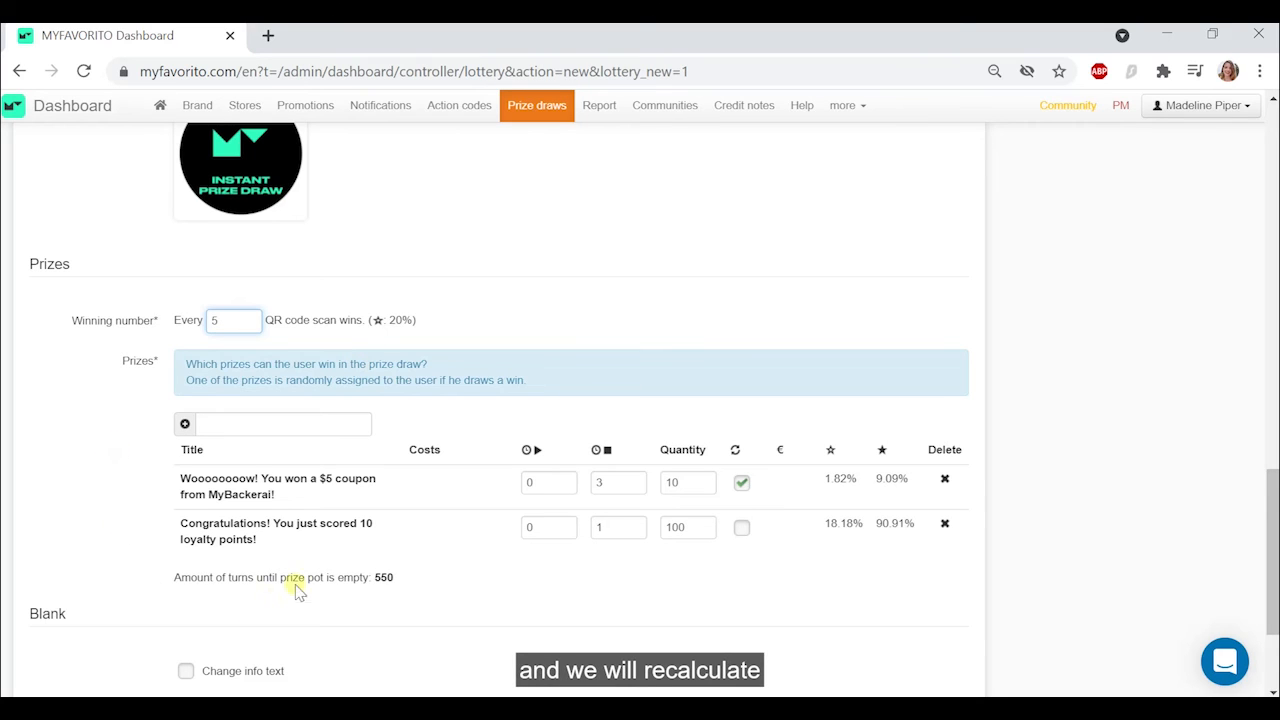
- Write the non-winner message "Better luck next time! Earn more points by shopping with sponsors or referring friends and try your luck later!" and save the draw
scroll(400, 588, down, 2)
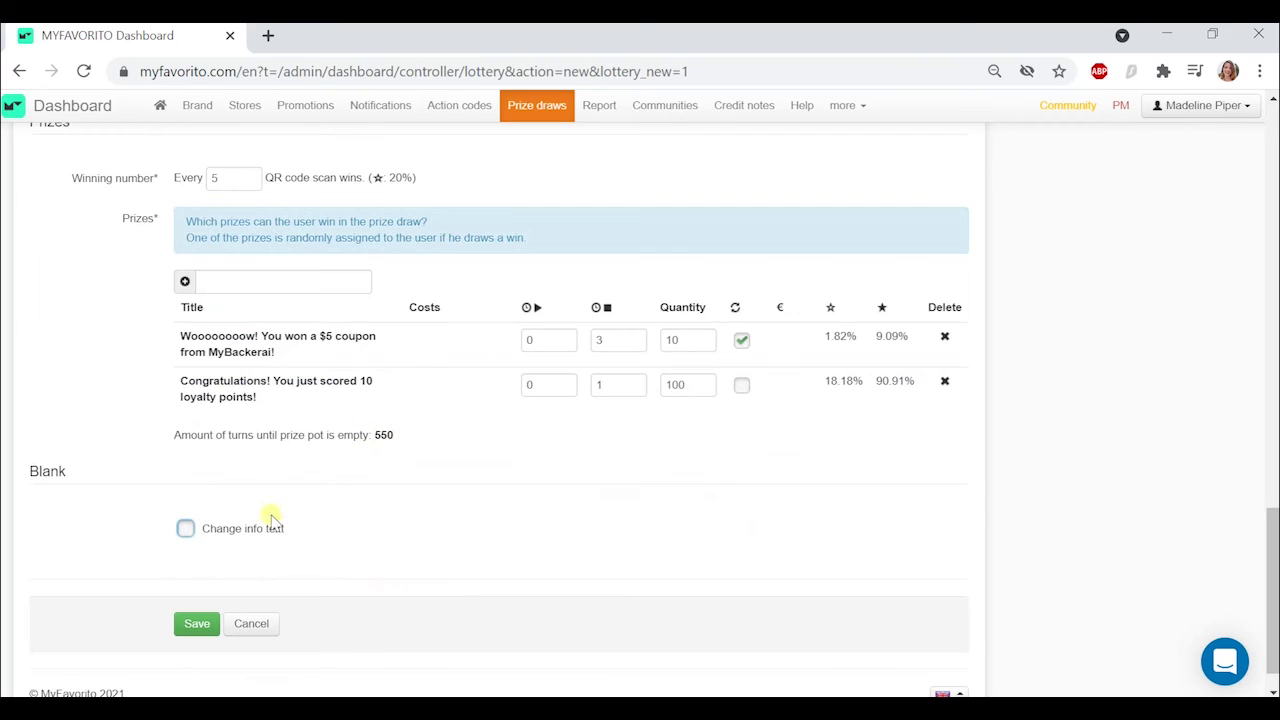
click(184, 533)
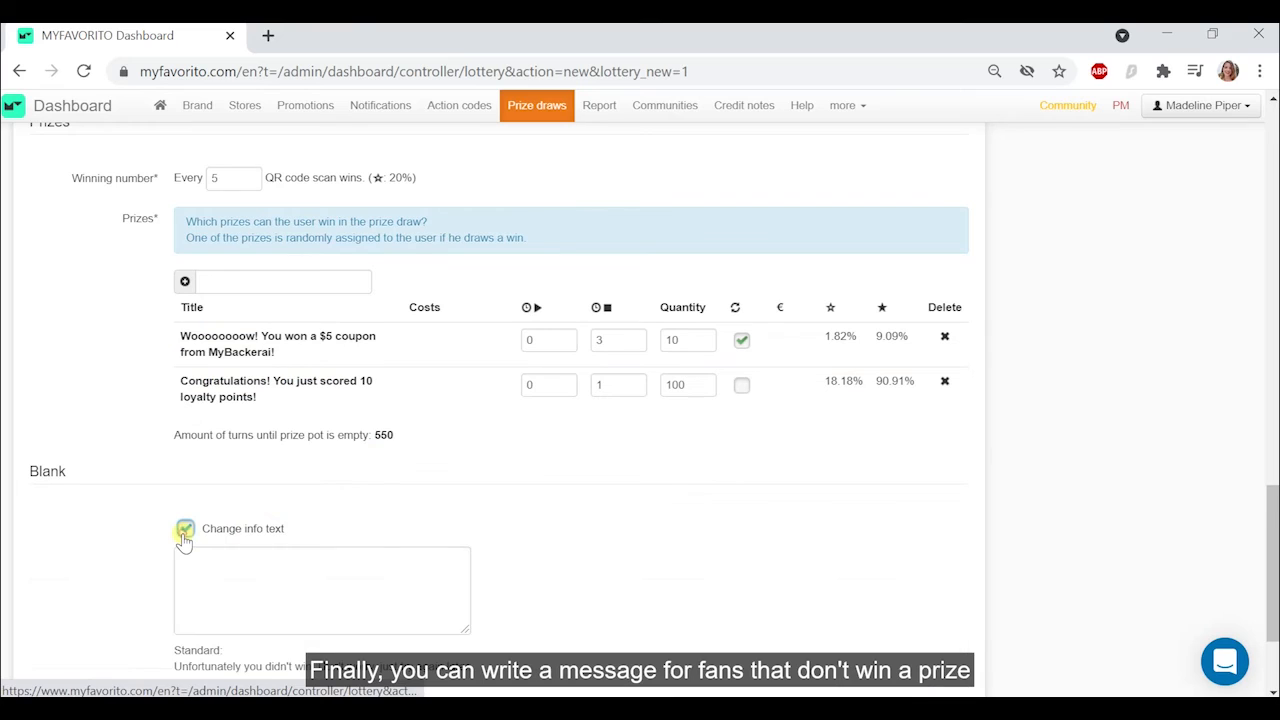
scroll(185, 537, down, 1)
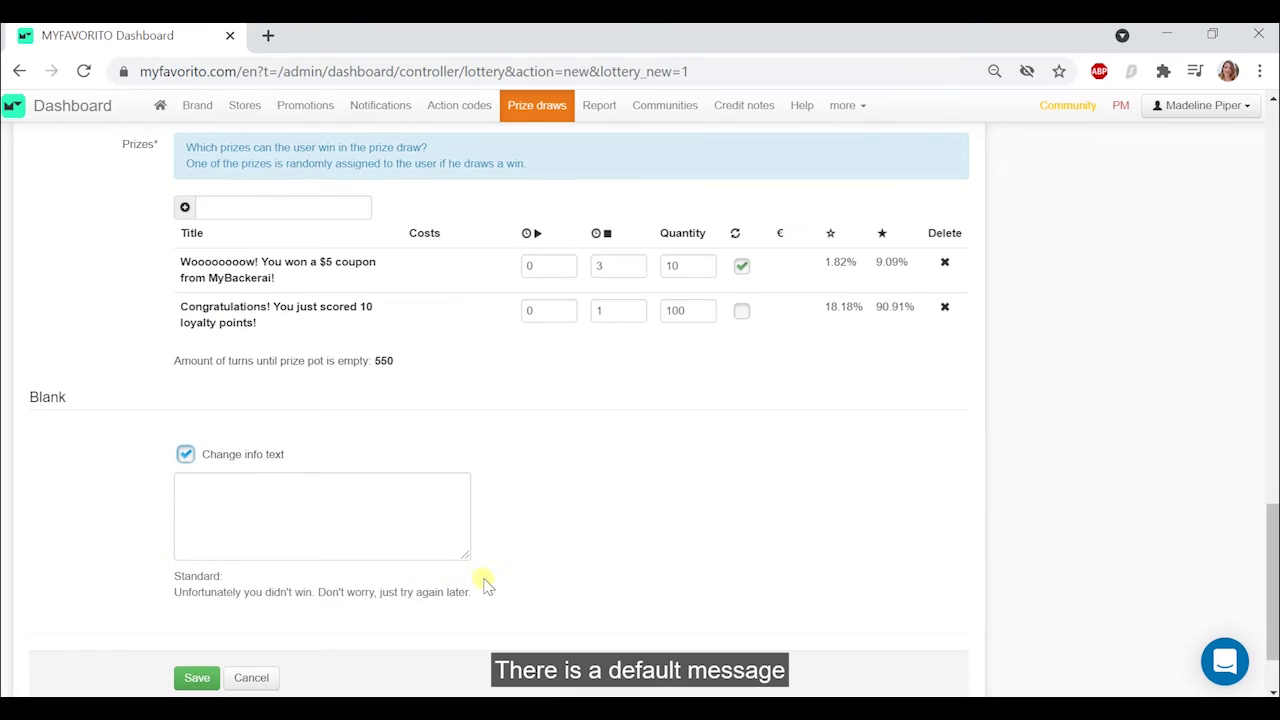
click(305, 519)
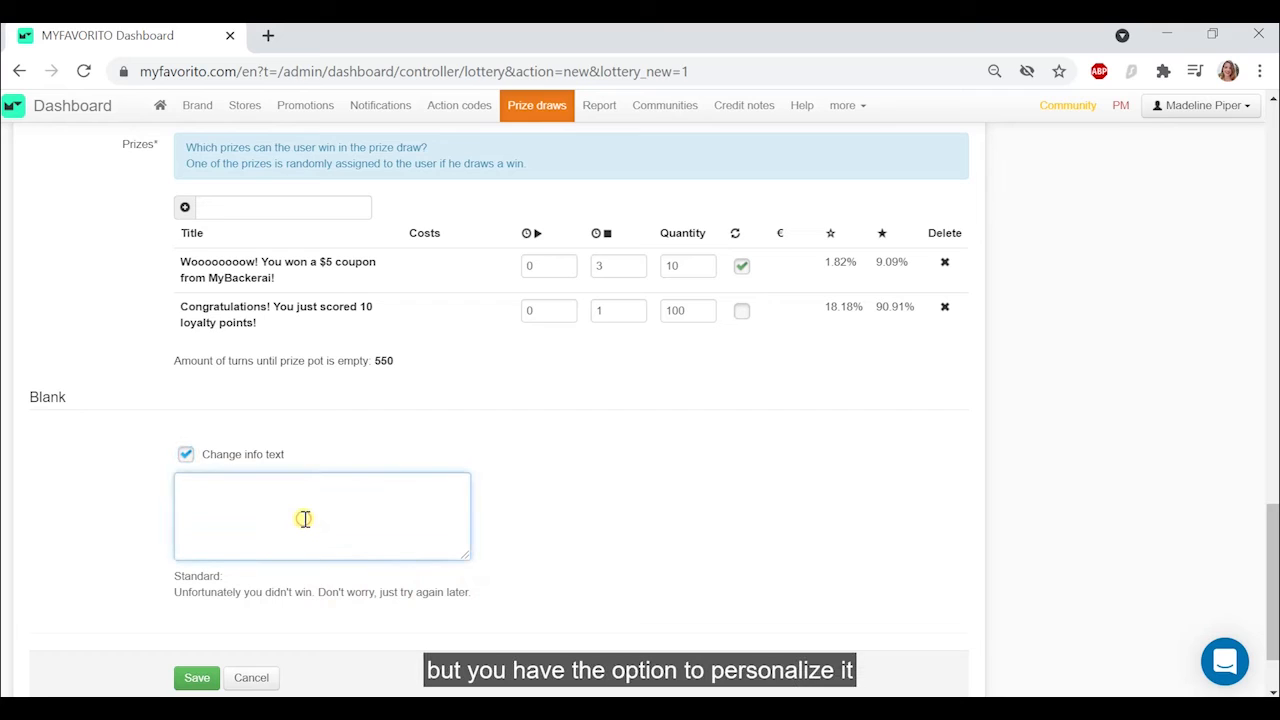
text(Better luck ne)
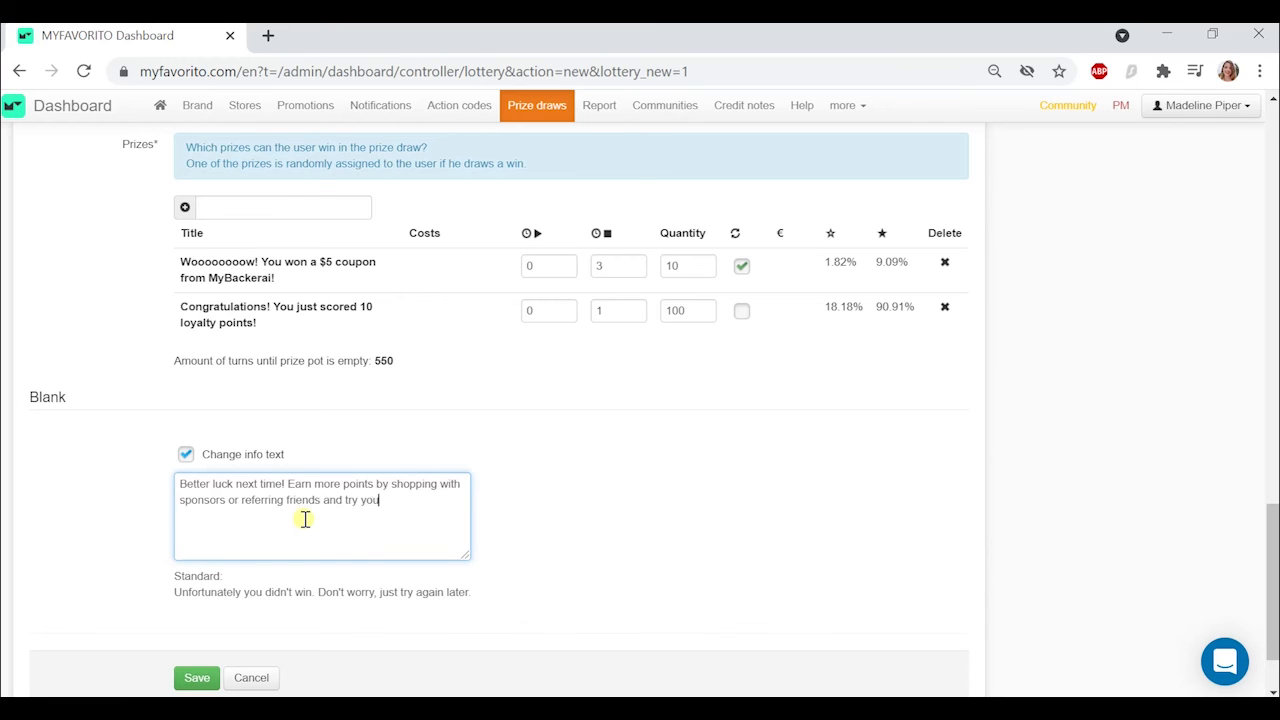
scroll(305, 519, down, 1)
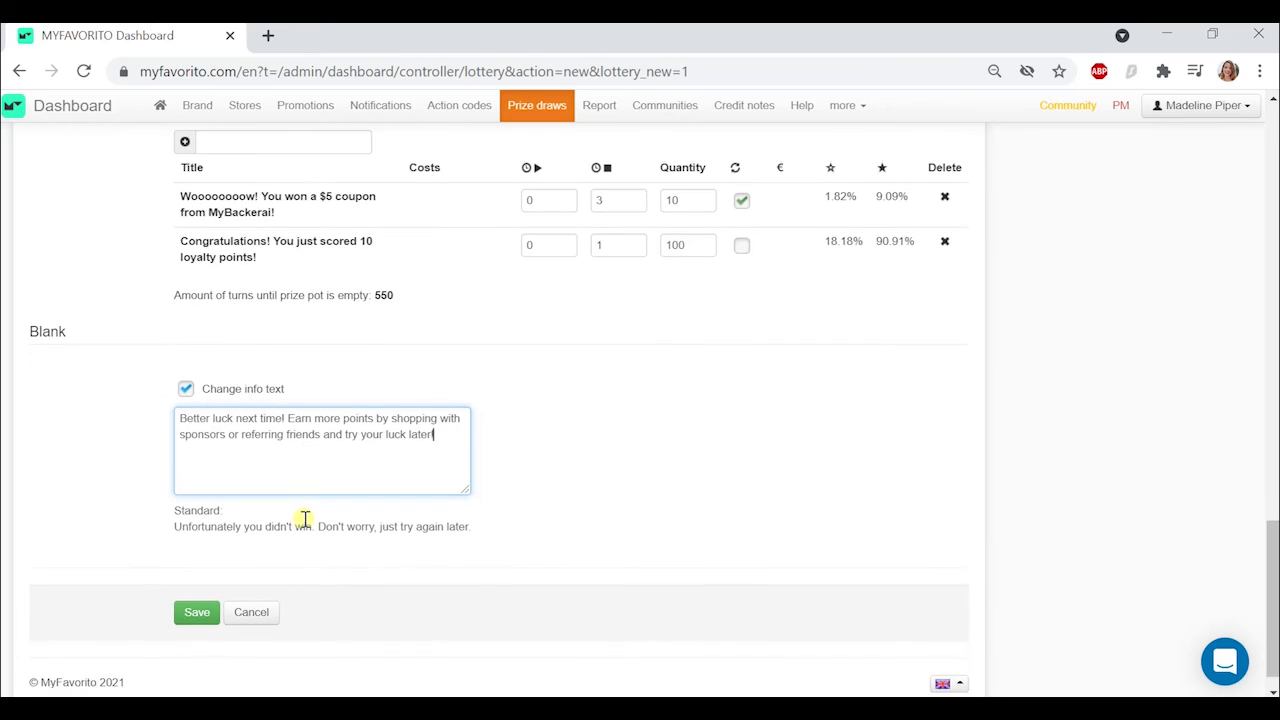
click(196, 614)
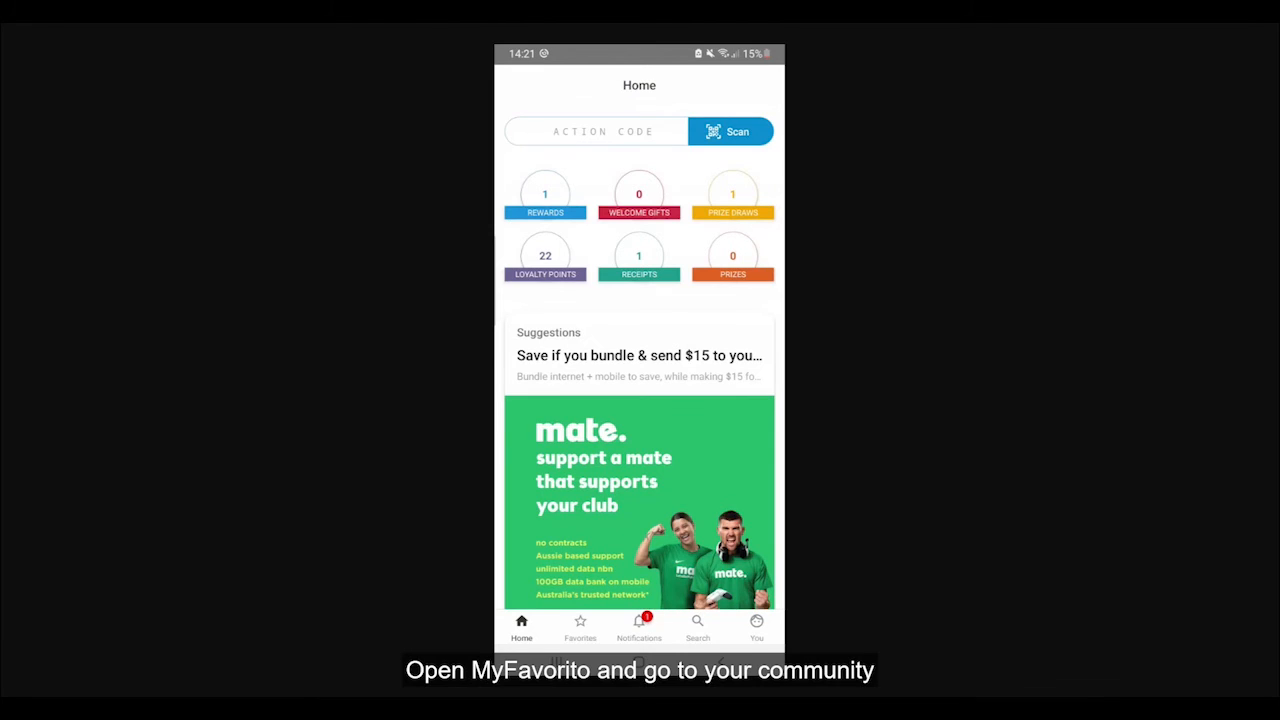
- In the MyFavorito mobile app, find the MyFavorito Rugby Club community and open its Instant Prize Draw
click(697, 628)
scroll(640, 400, down, 1)
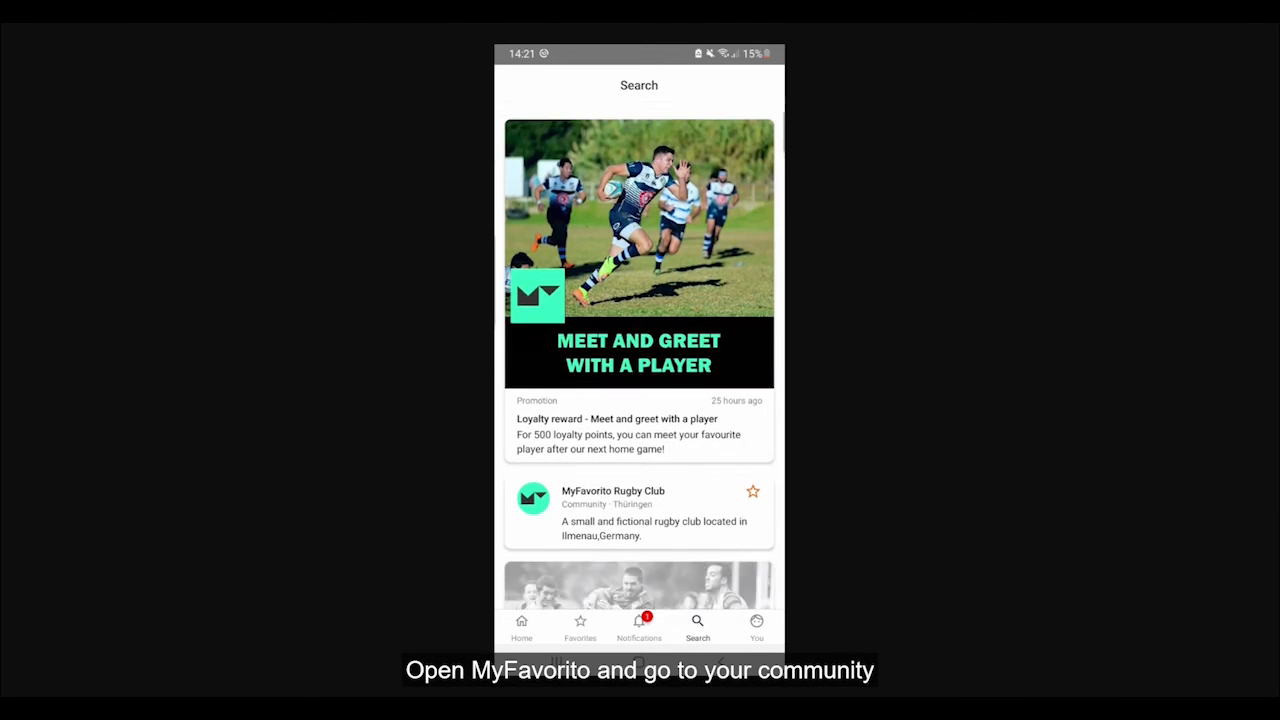
click(638, 506)
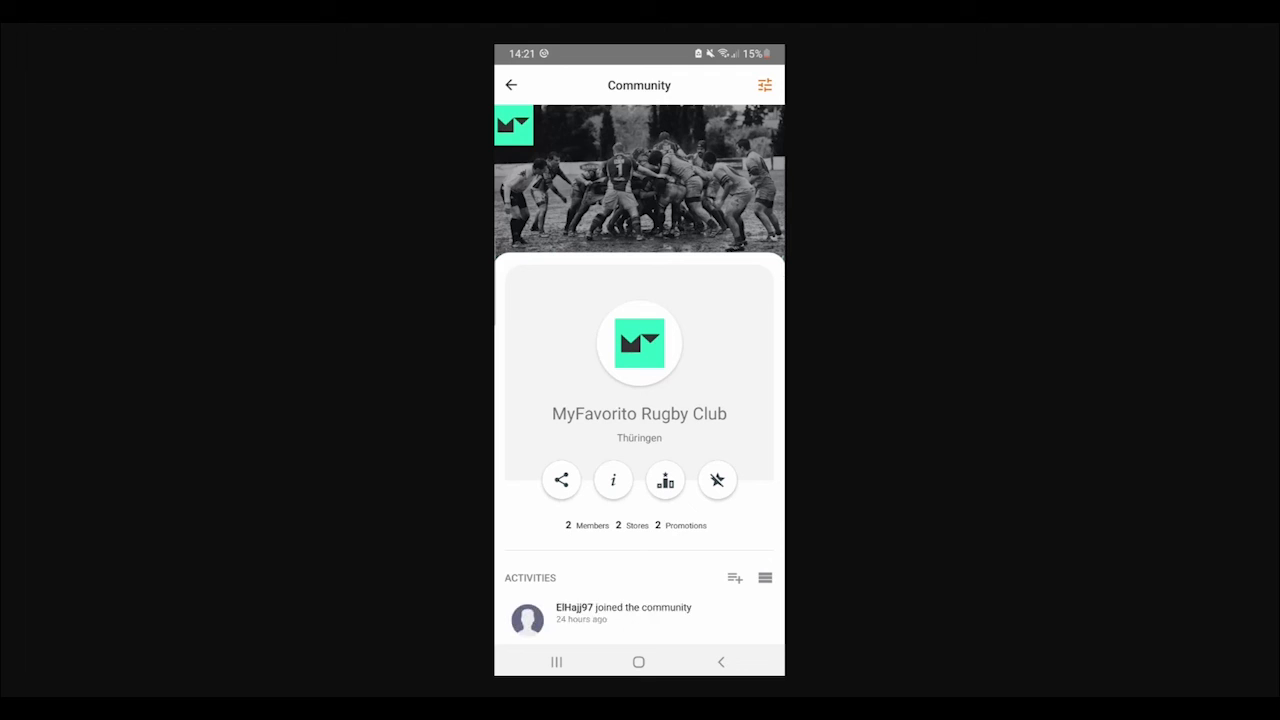
scroll(640, 400, down, 3)
scroll(640, 400, down, 10)
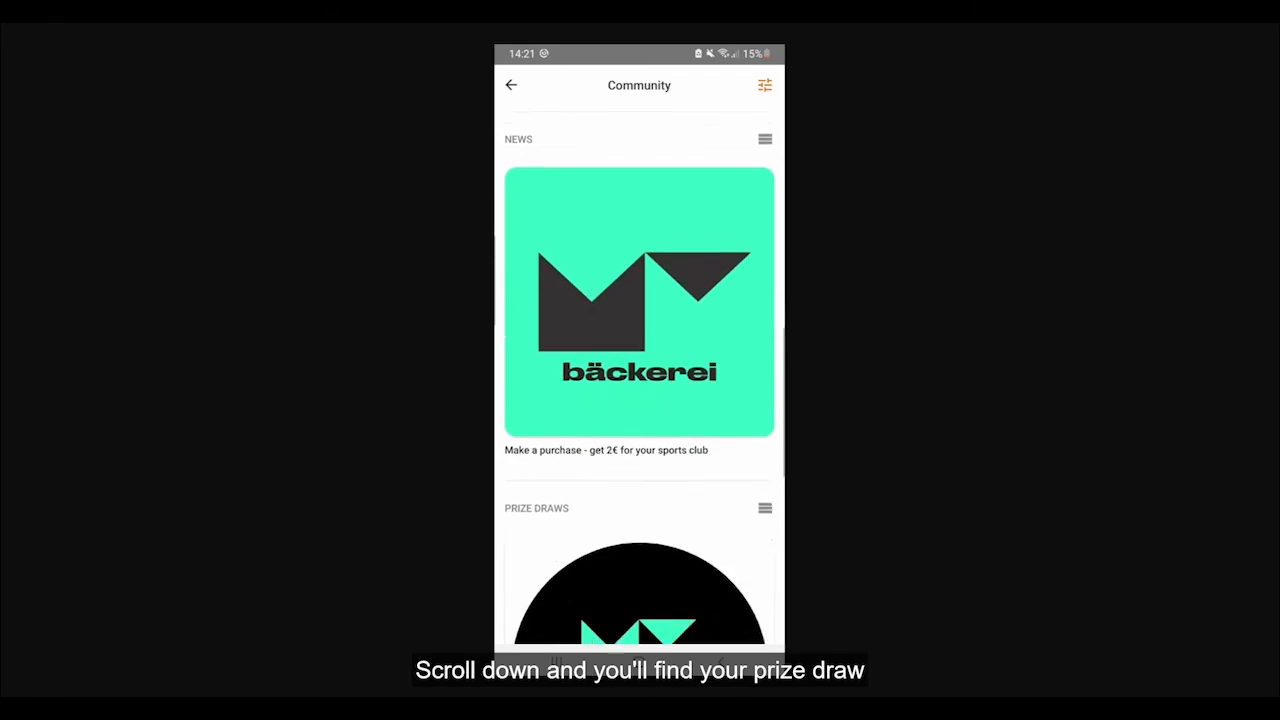
scroll(640, 400, up, 1)
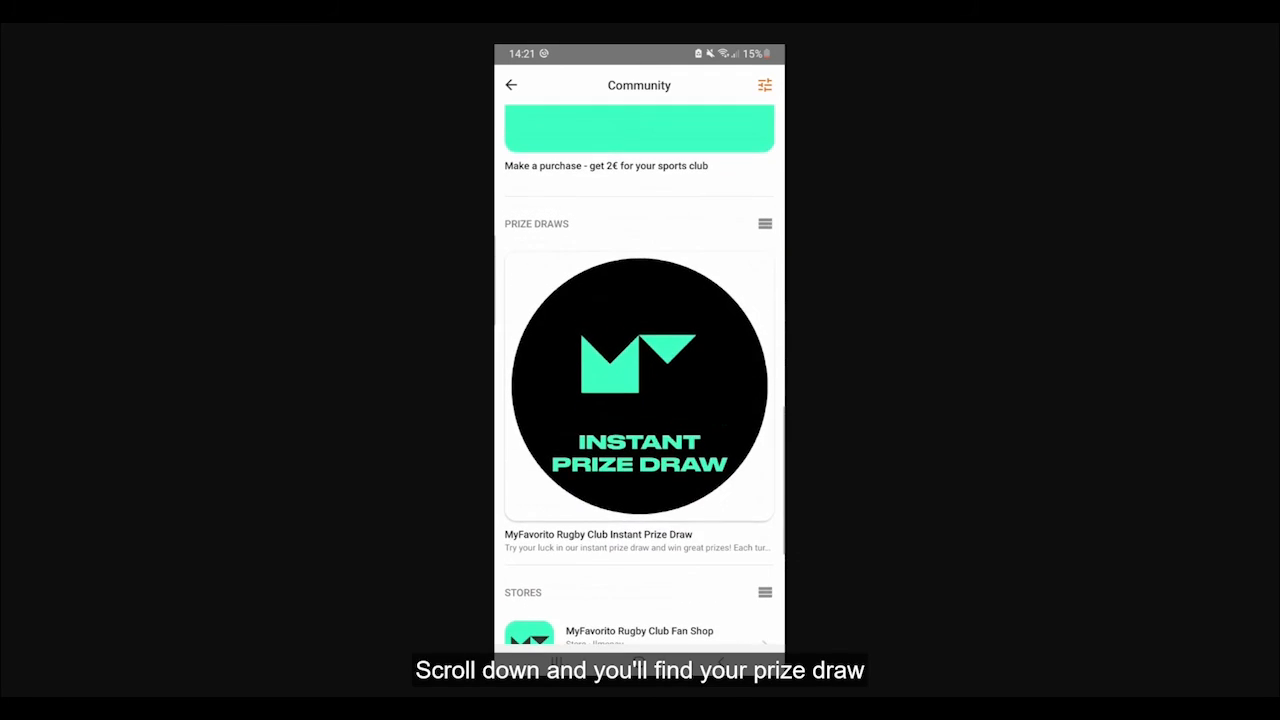
click(640, 390)
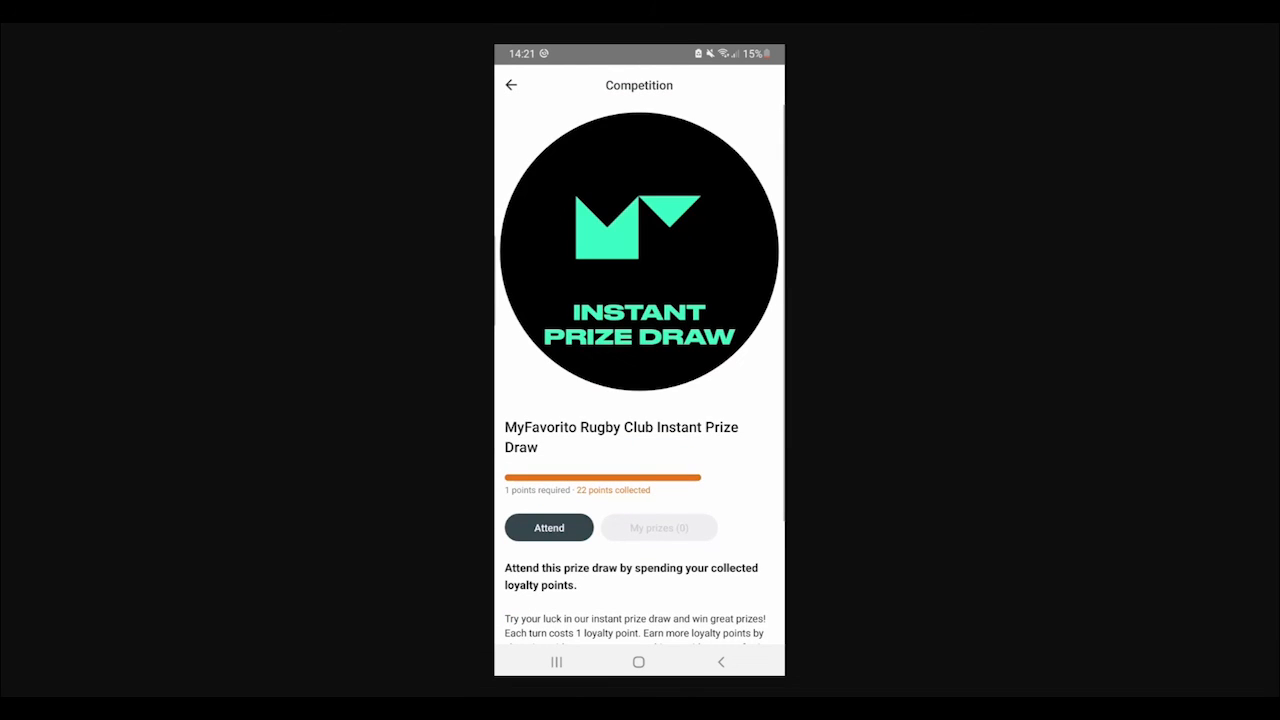
- Attend the MyFavorito Rugby Club Instant Prize Draw repeatedly, spending 1 loyalty point per turn, until a turn wins a prize
click(549, 527)
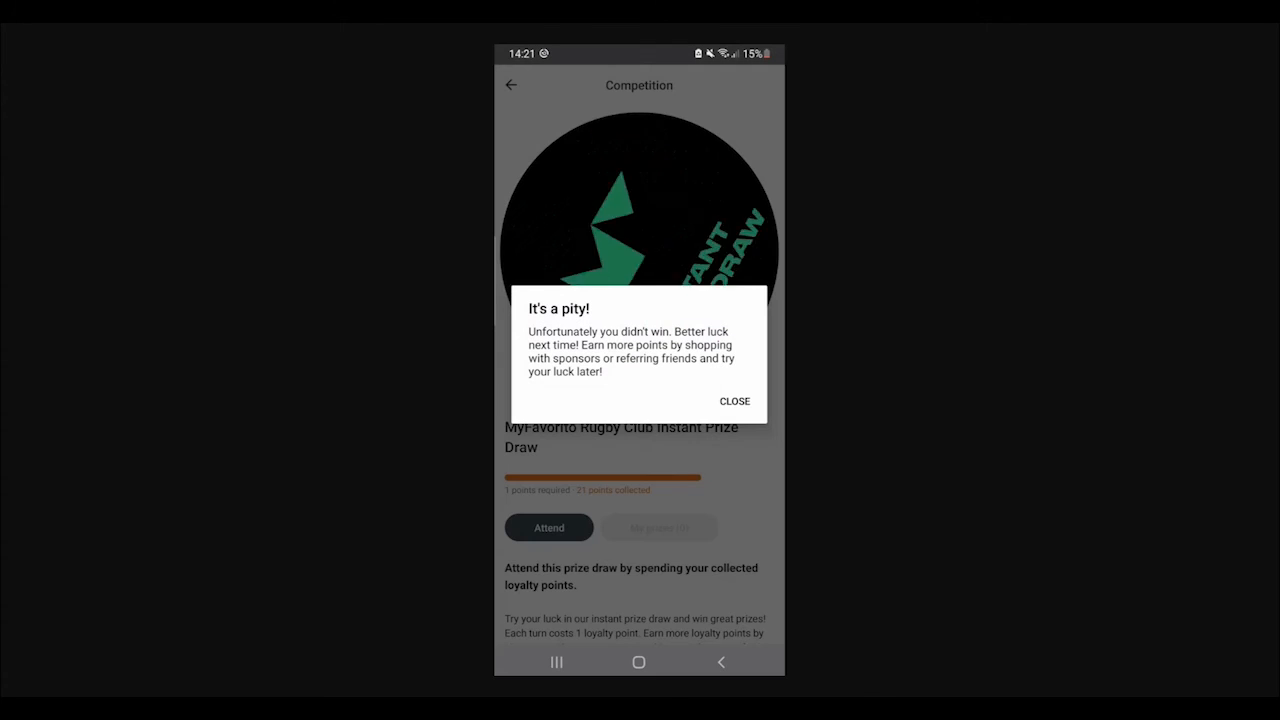
click(735, 401)
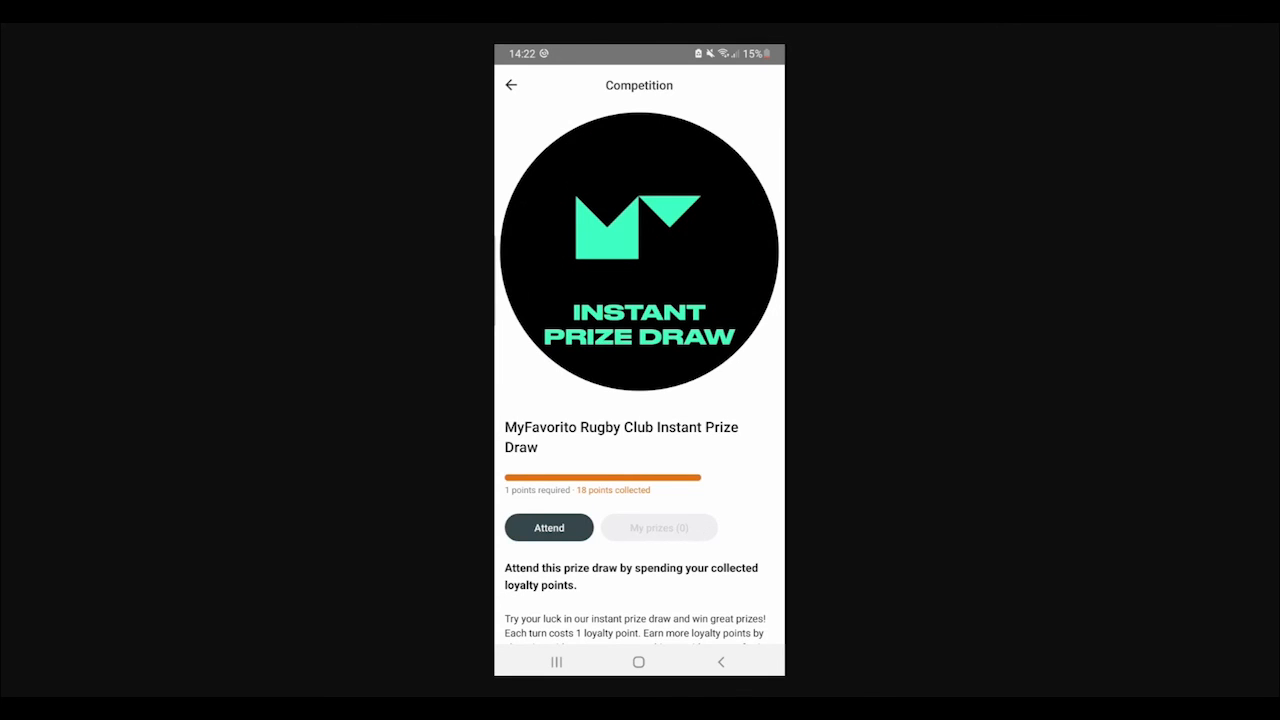
click(549, 527)
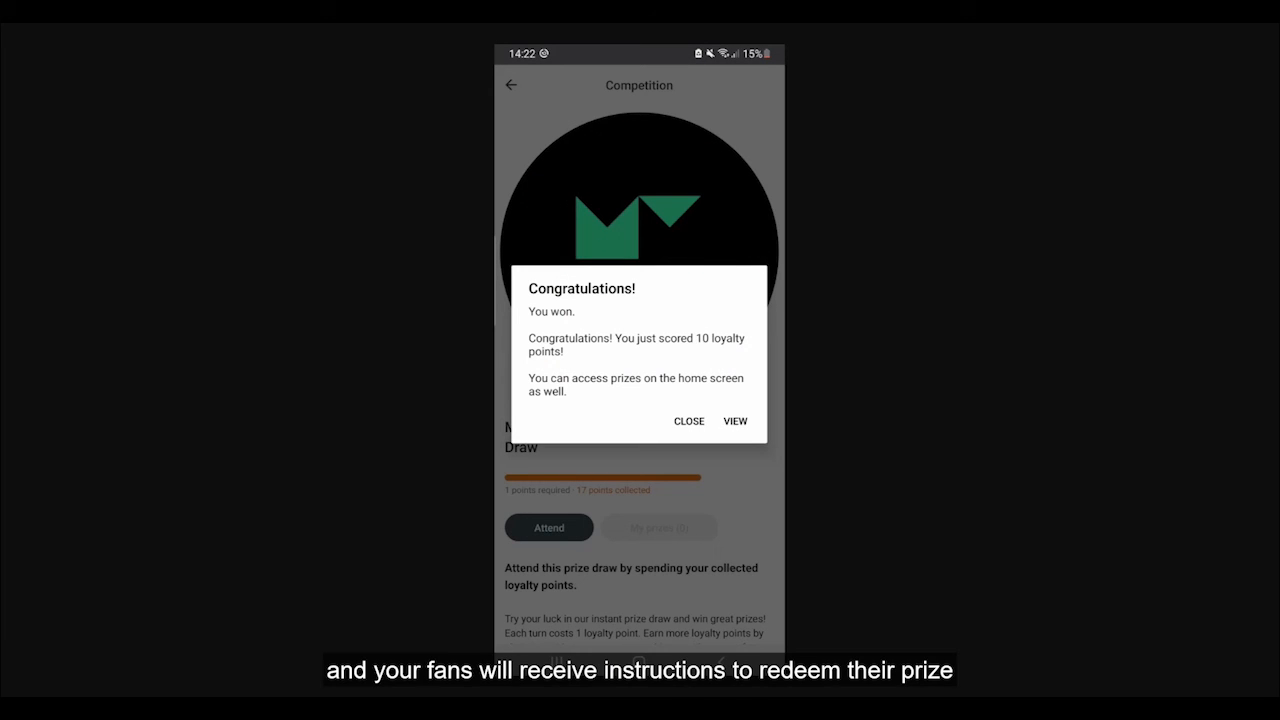
- View the won 10 loyalty points prize, redeem it by assigning the points, and return to the prize page
click(735, 421)
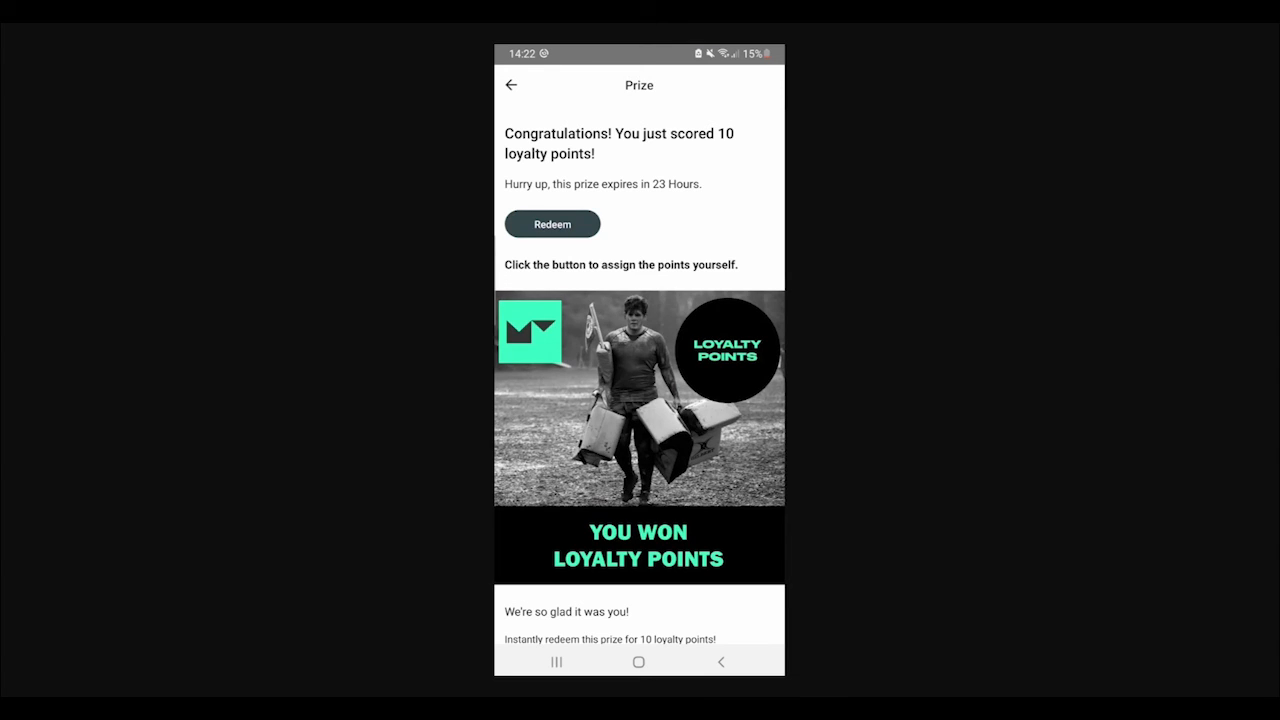
click(552, 224)
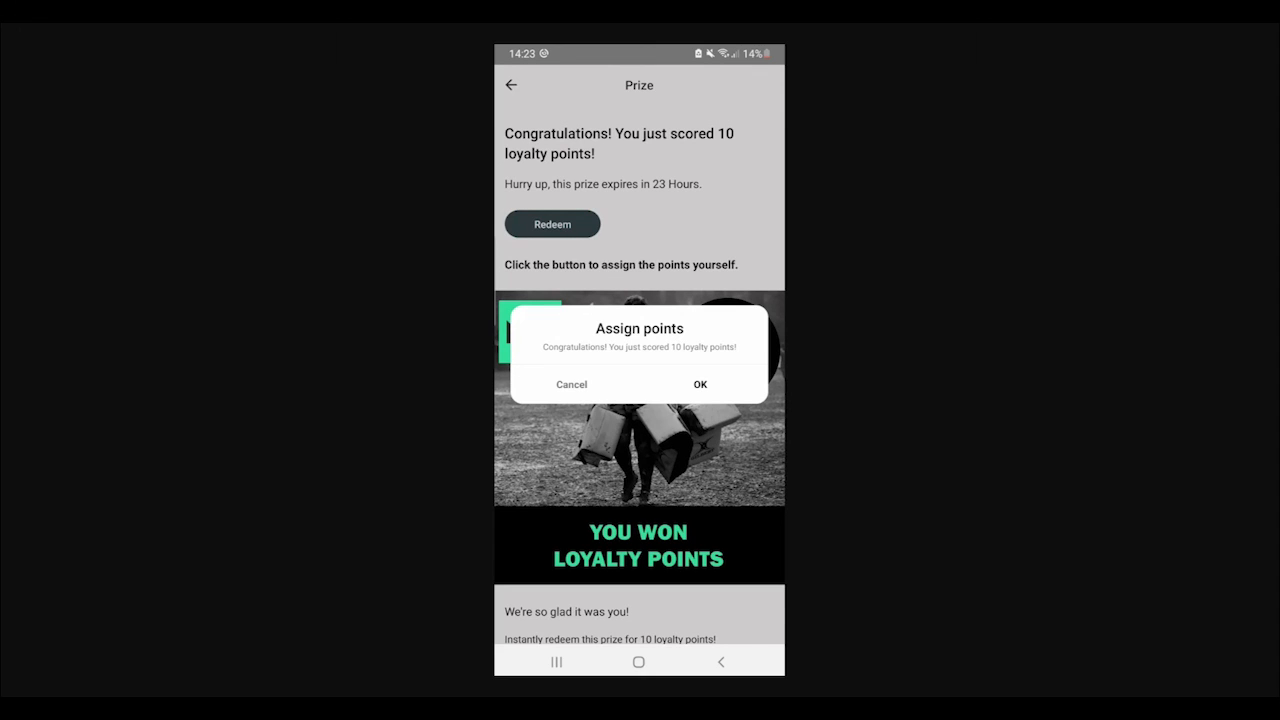
click(700, 384)
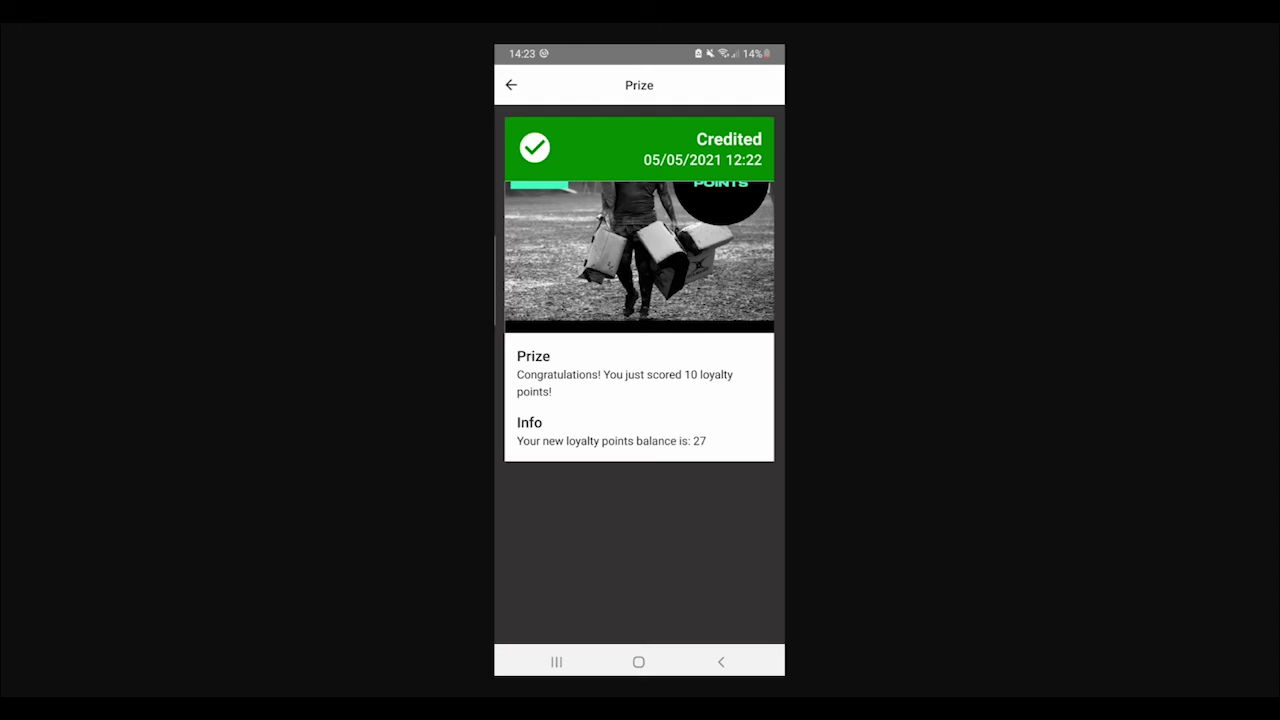
click(511, 85)
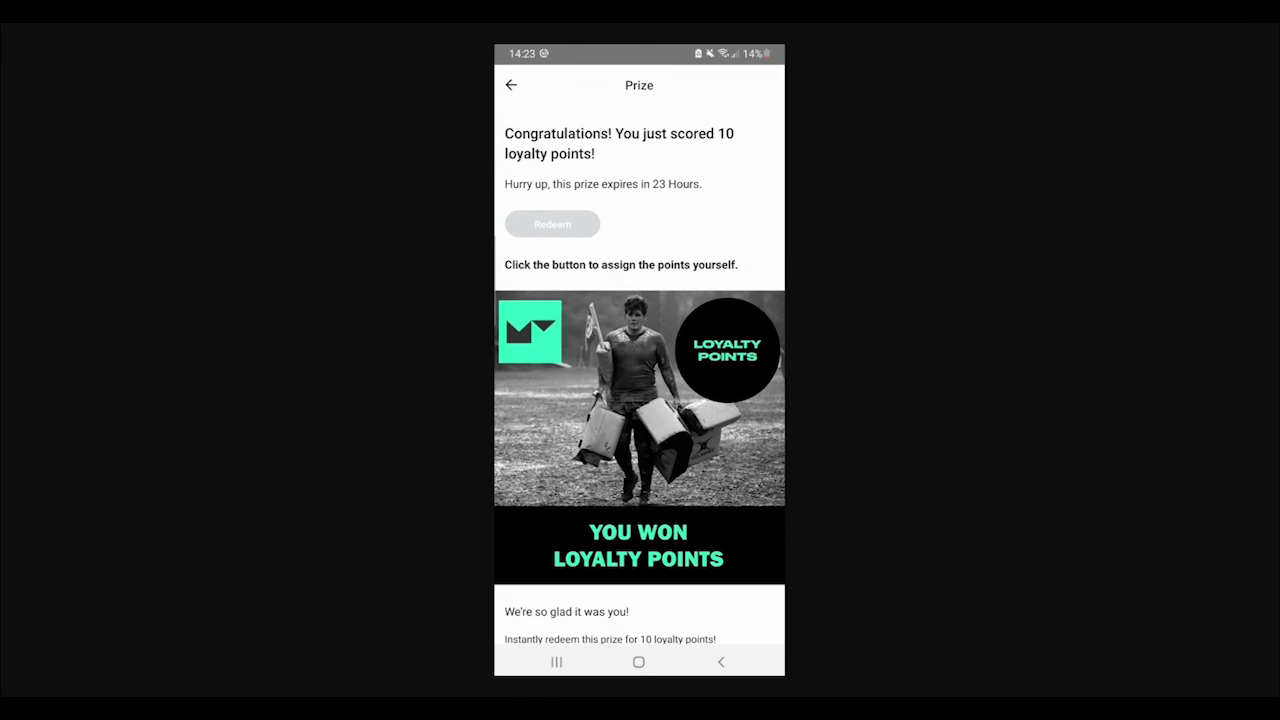